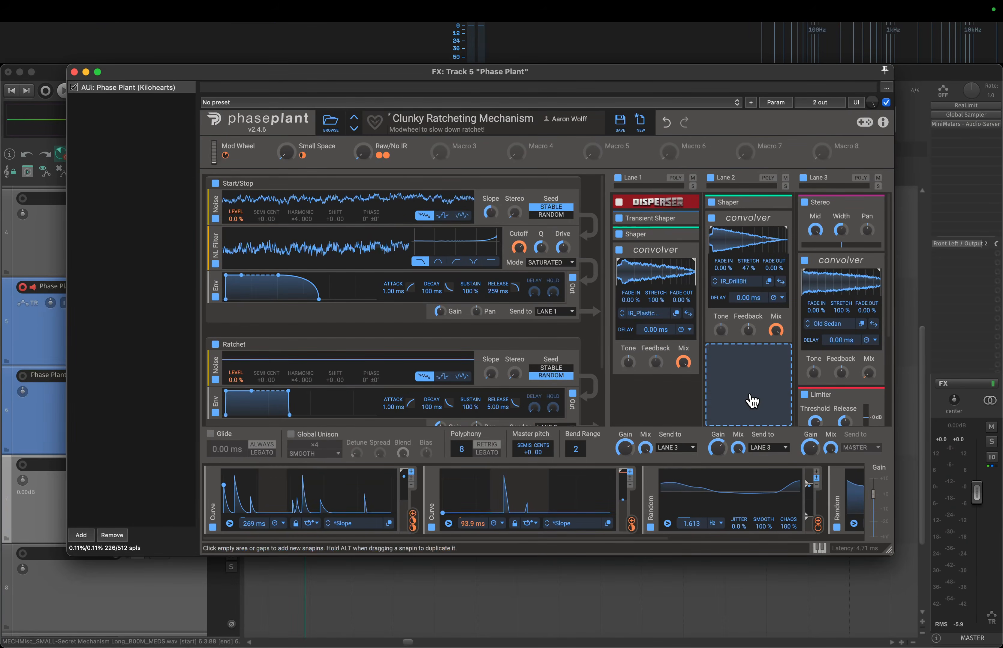
- Start a new blank patch and add a Noise generator to it
click(641, 122)
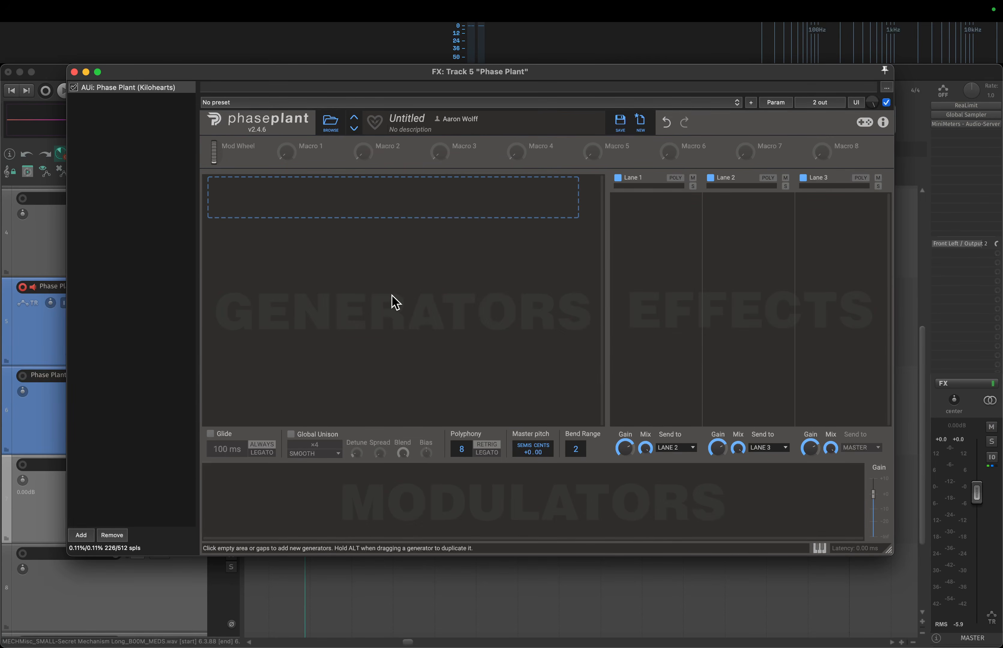
click(326, 211)
click(367, 266)
- Add a Convolver effect in Lane 1 and a Curve modulator
click(826, 230)
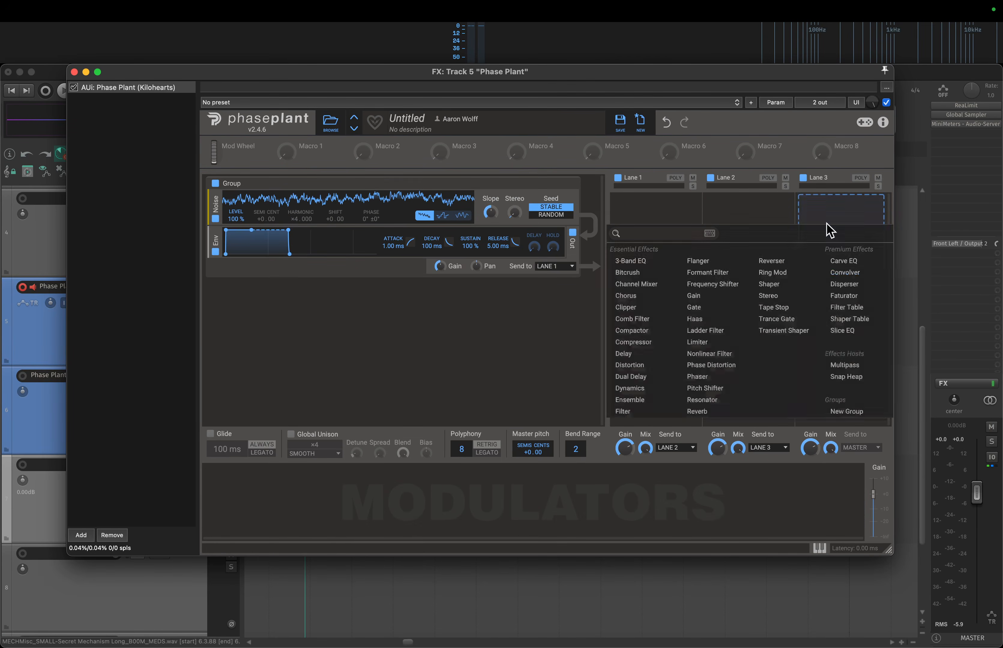
click(837, 274)
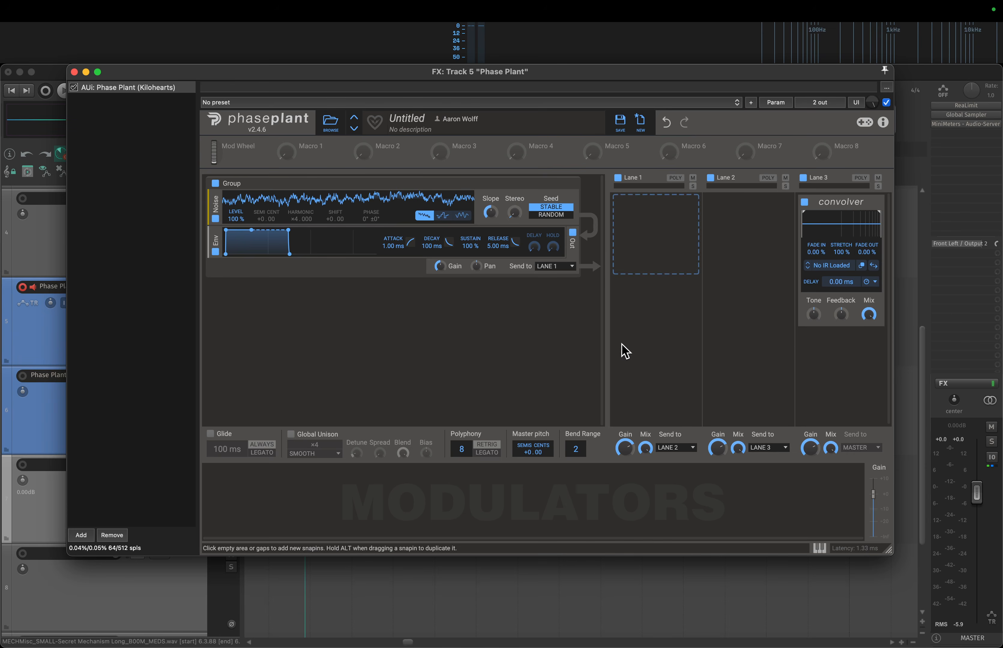
drag(817, 211, 638, 222)
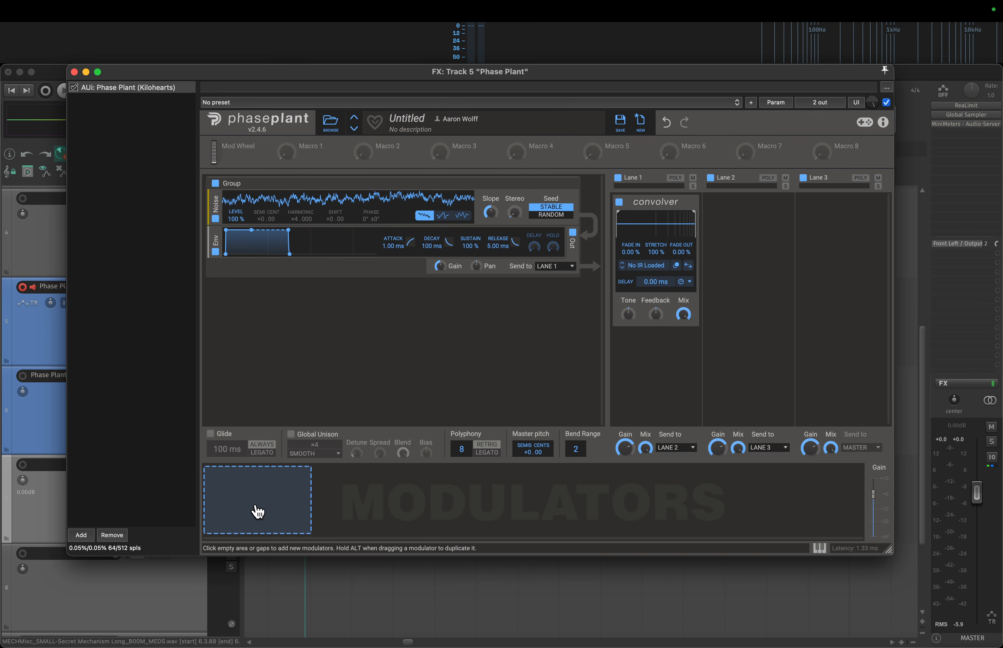
click(258, 512)
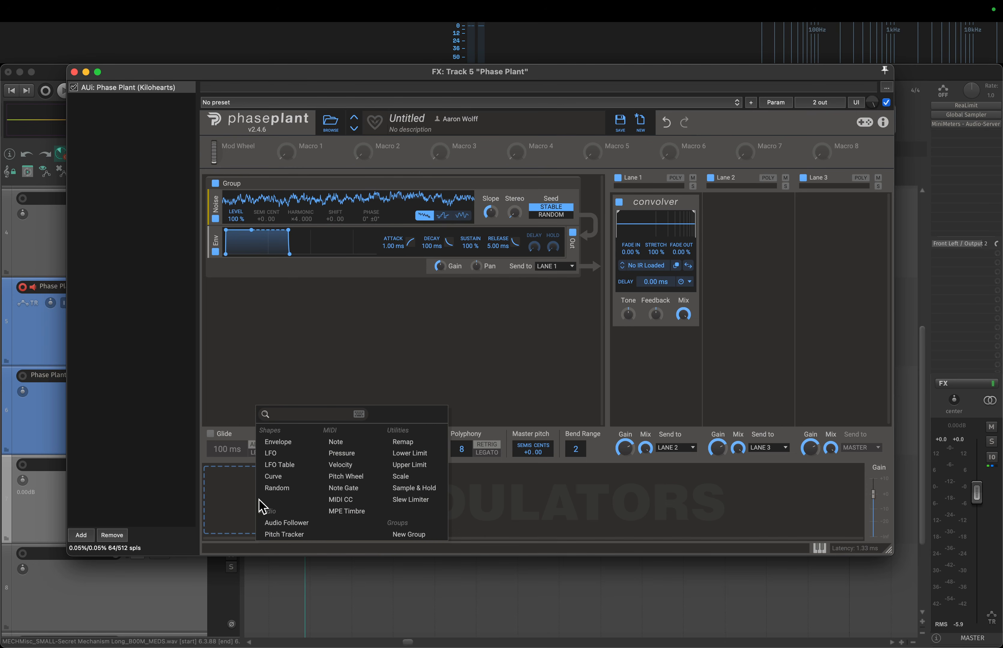
click(271, 484)
- Examine the transient spacing of the three mechanical sound clips on the REAPER timeline and play them back from the first clip
click(74, 73)
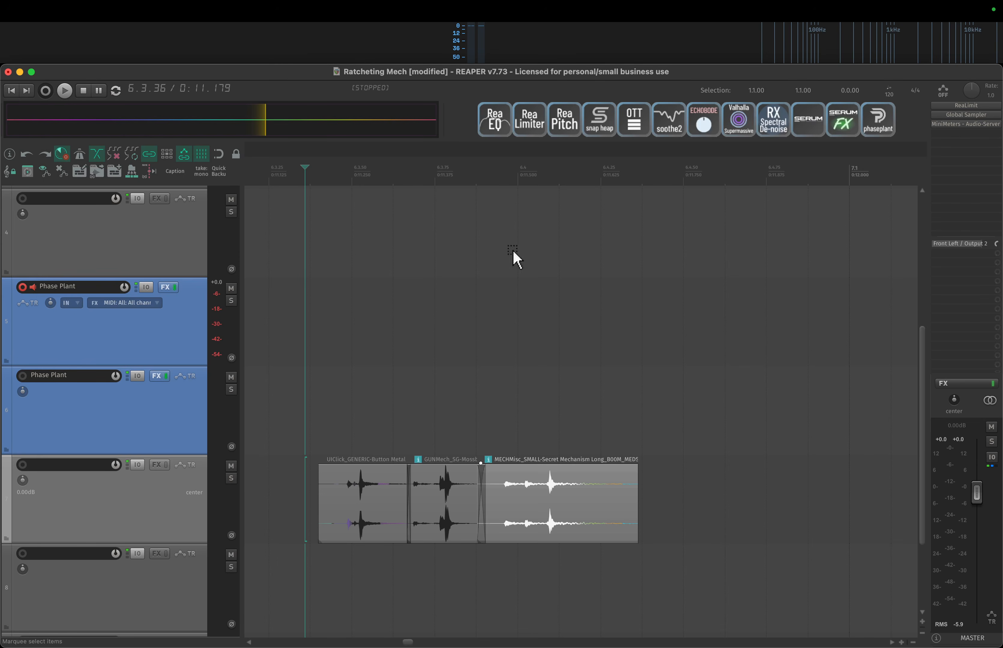
scroll(429, 564, up, 2)
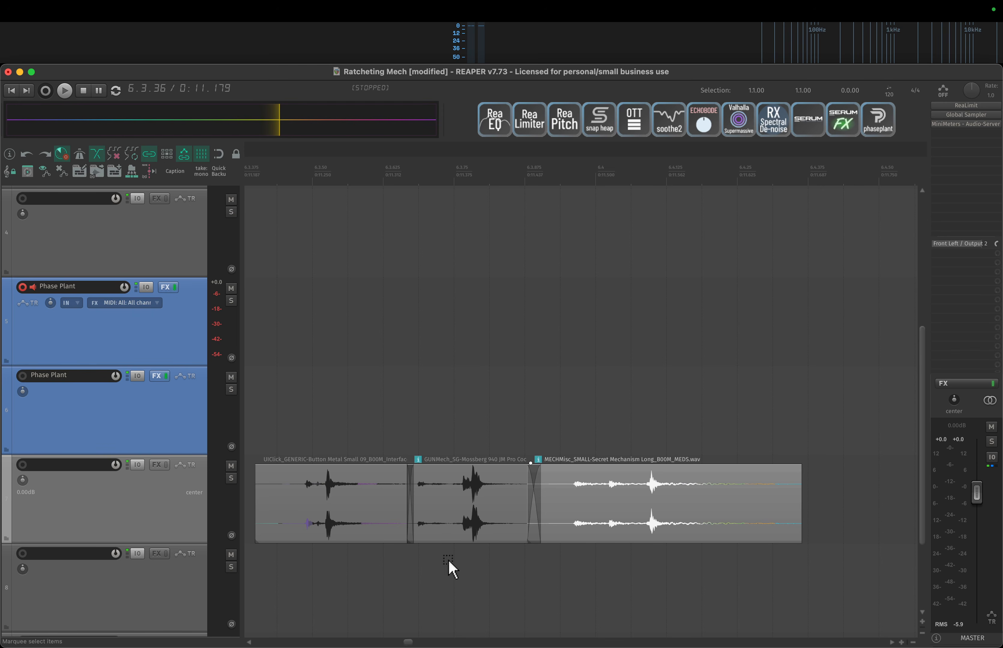
scroll(310, 548, up, 1)
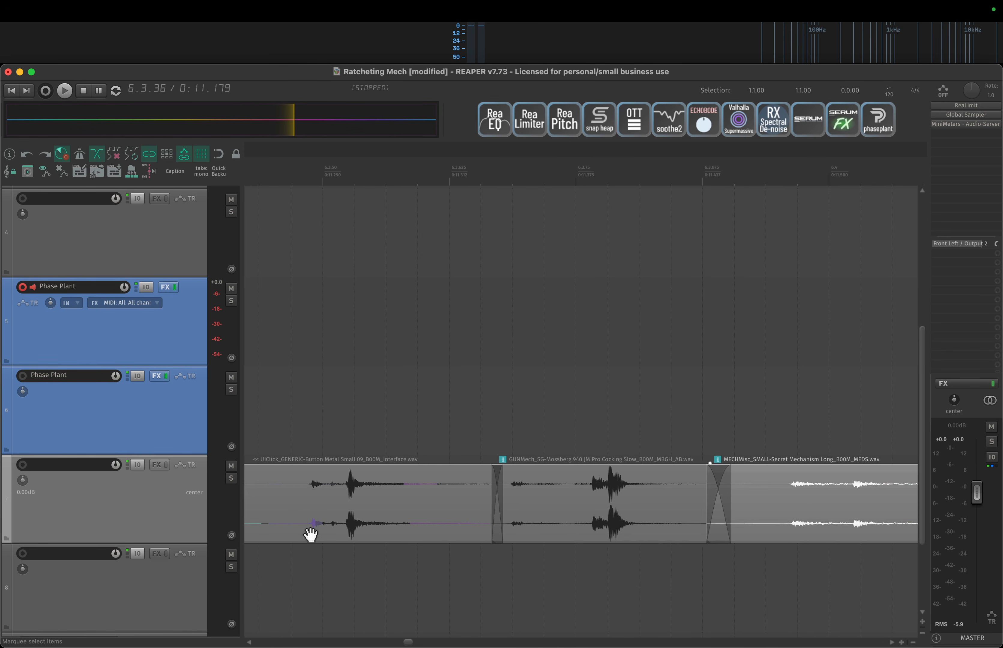
scroll(302, 497, up, 1)
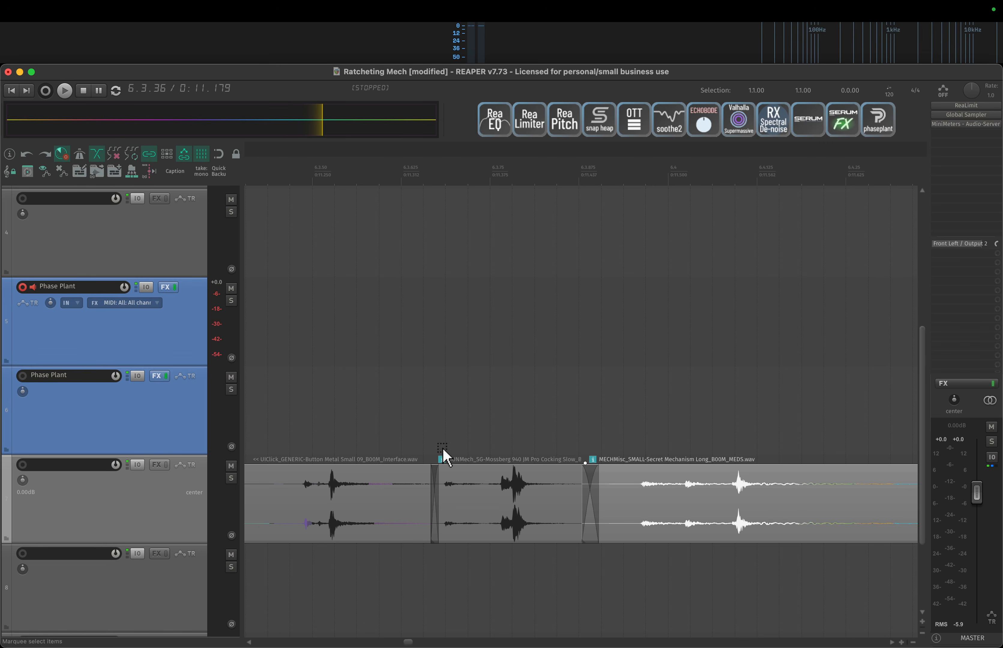
scroll(303, 495, down, 2)
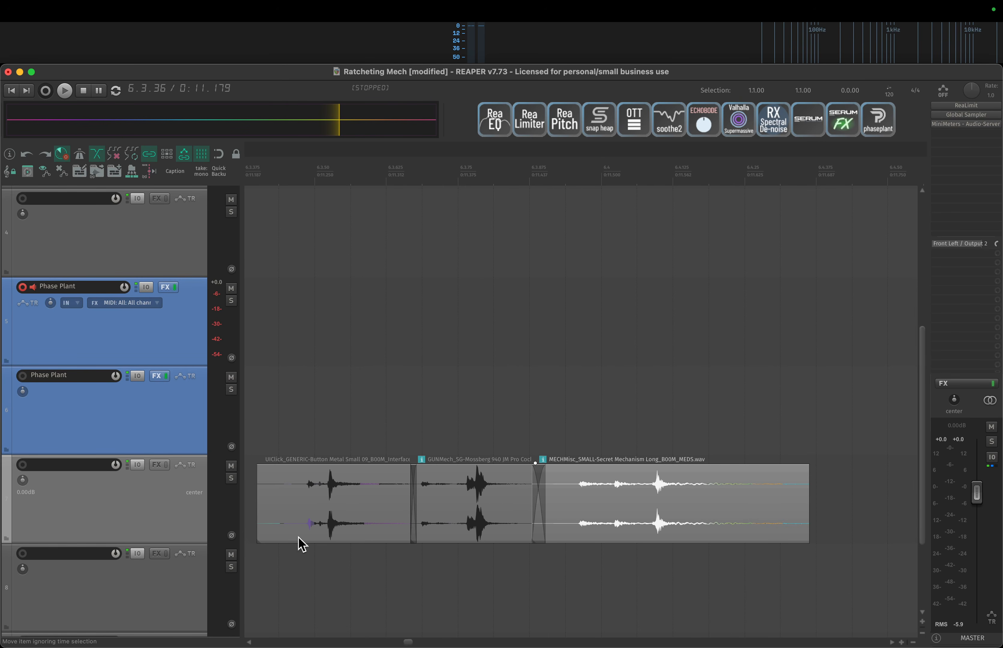
scroll(308, 532, up, 2)
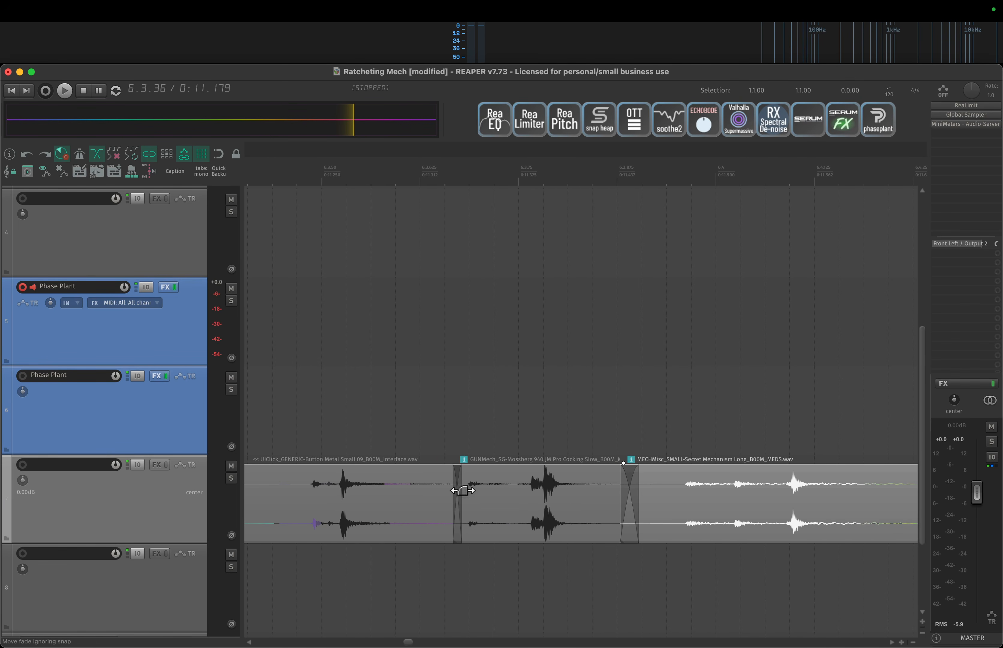
scroll(328, 506, down, 1)
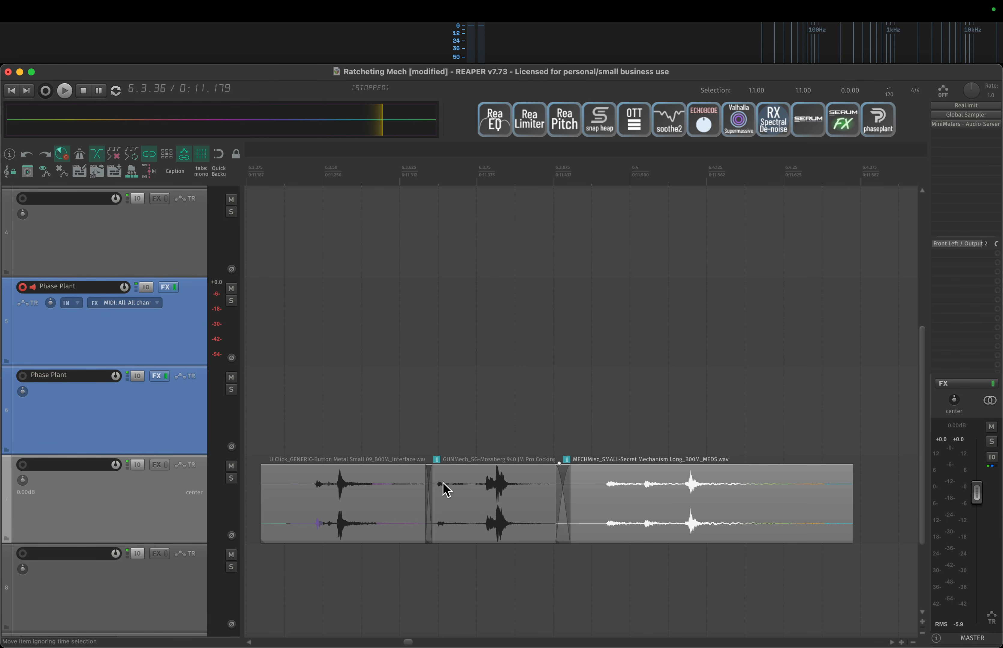
click(282, 479)
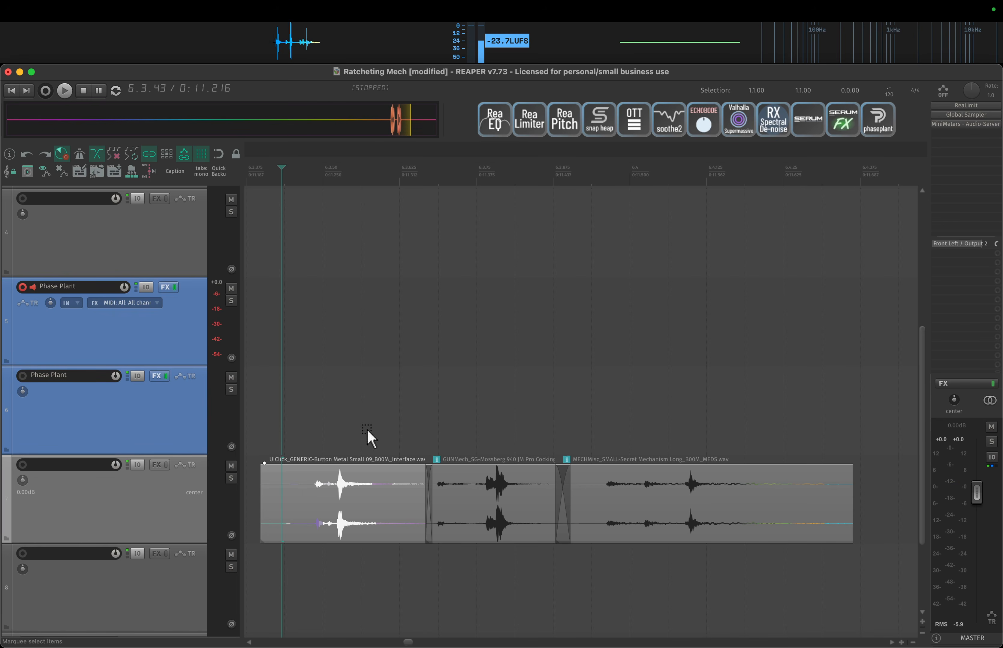
- Reopen Phase Plant on track 5 and flatten the Curve modulator's shape to 0% along its whole length in the curve editor
click(168, 288)
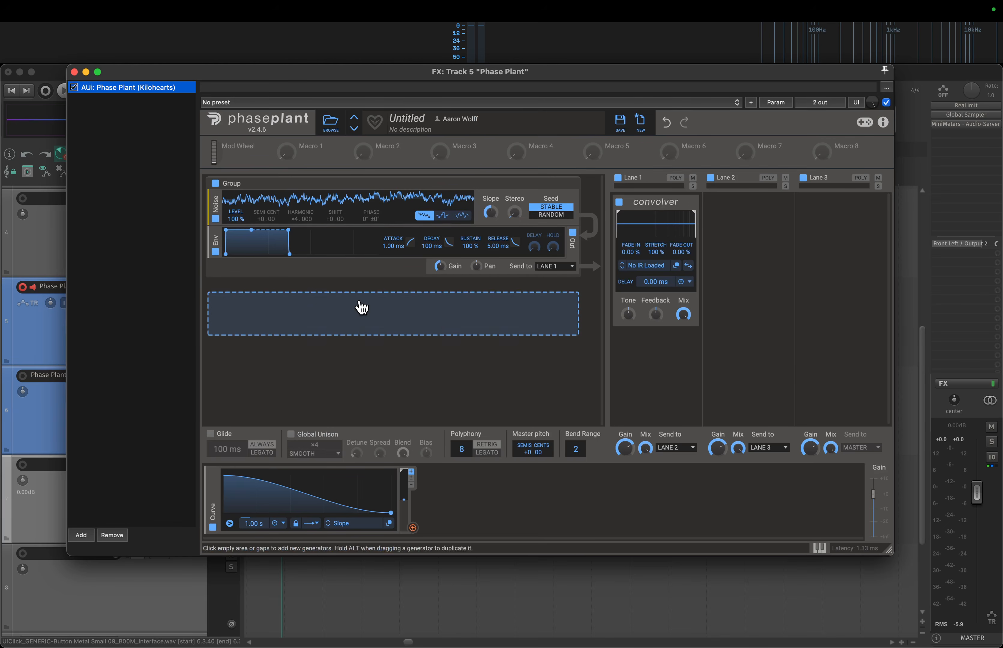
click(389, 525)
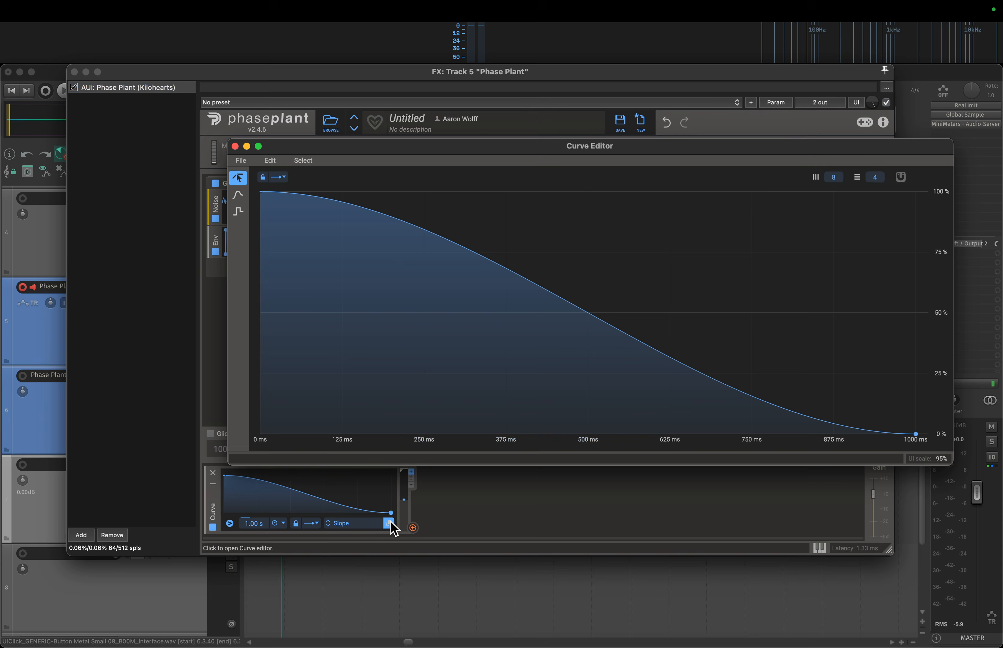
drag(260, 193, 262, 434)
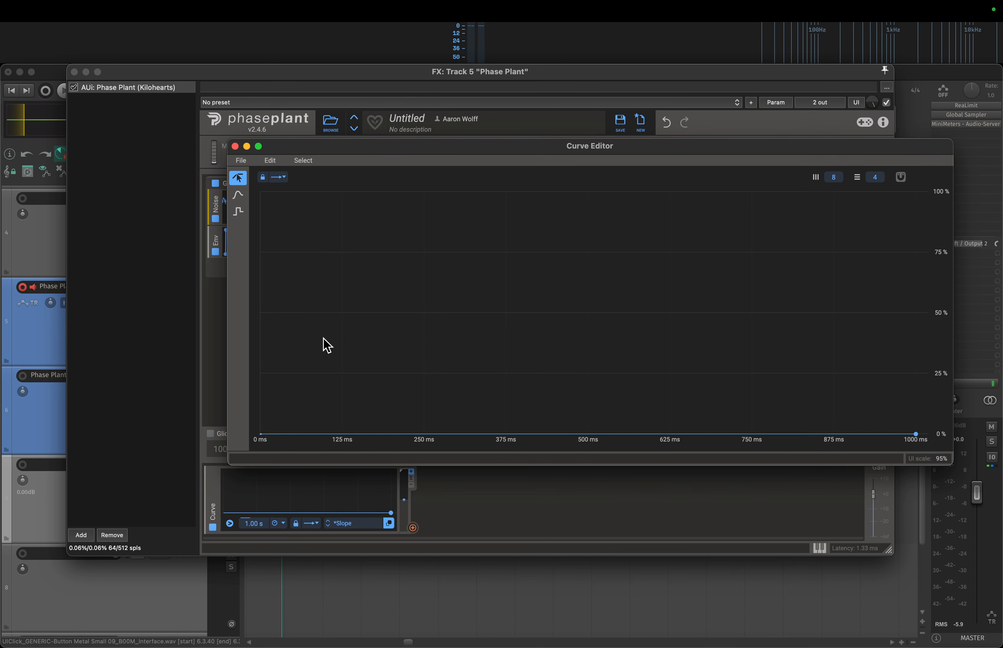
drag(324, 344, 304, 441)
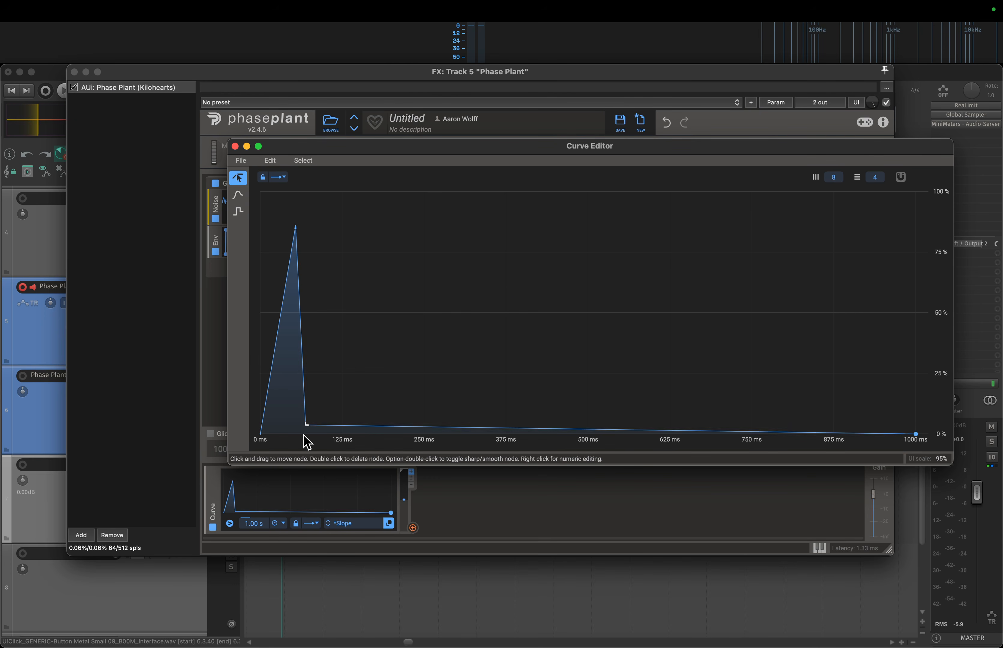
double_click(288, 220)
- Draw three decaying freehand spikes peaking at about 60% at 0 ms, 80% at 170 ms and 100% at 210 ms
click(238, 195)
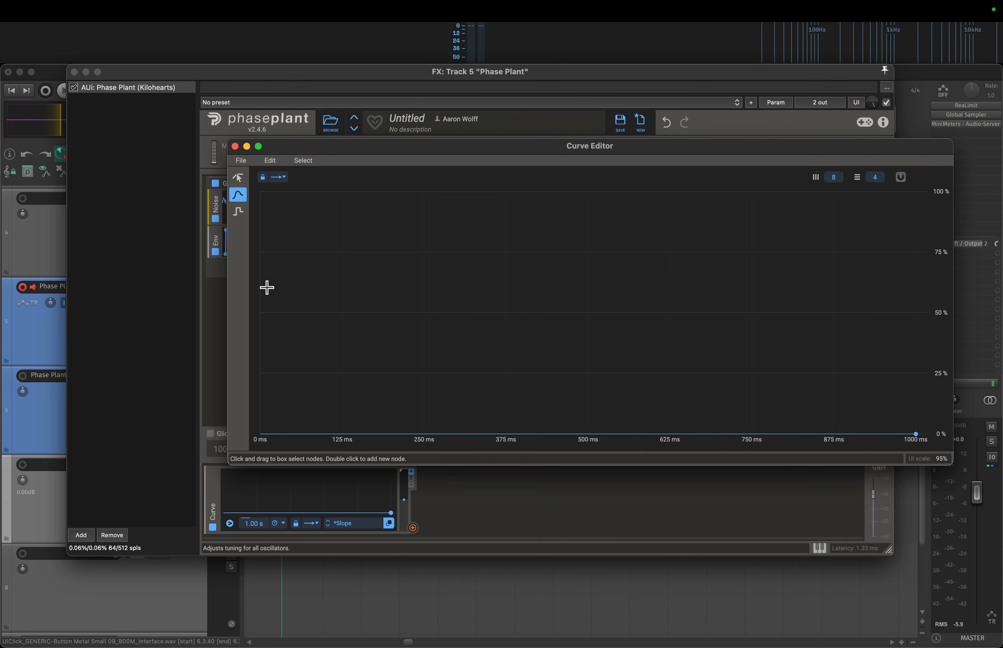
drag(262, 288, 292, 436)
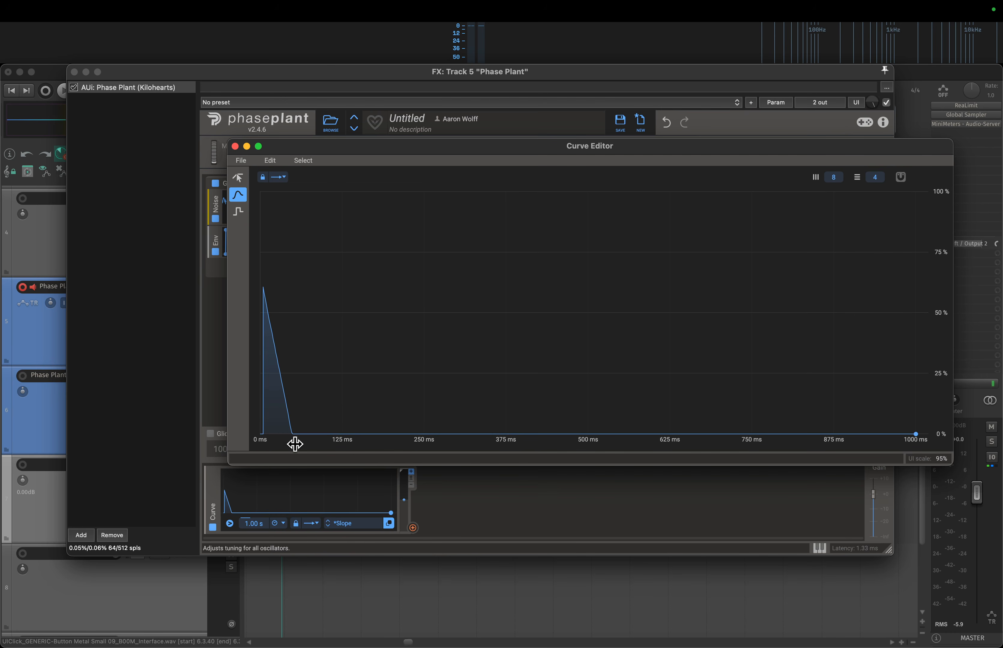
drag(260, 292, 300, 421)
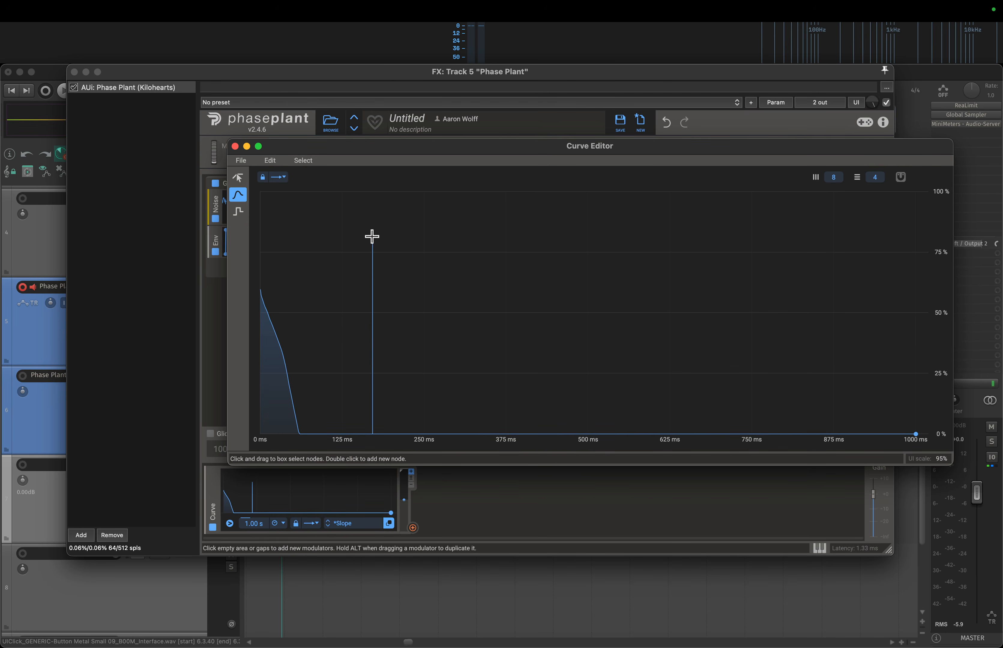
drag(372, 237, 396, 441)
drag(402, 346, 398, 172)
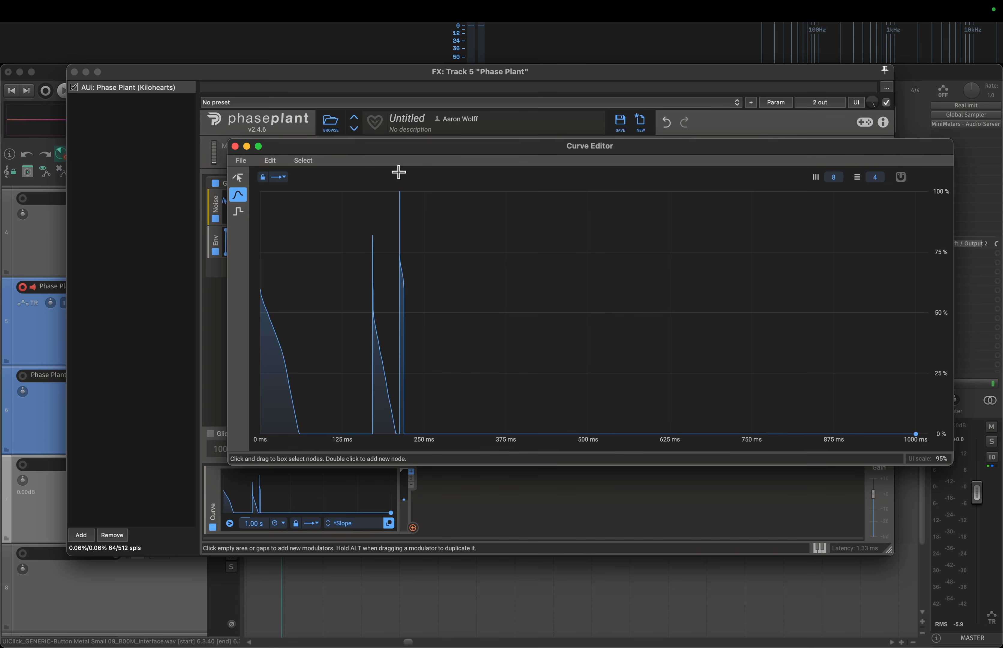
drag(403, 235, 430, 431)
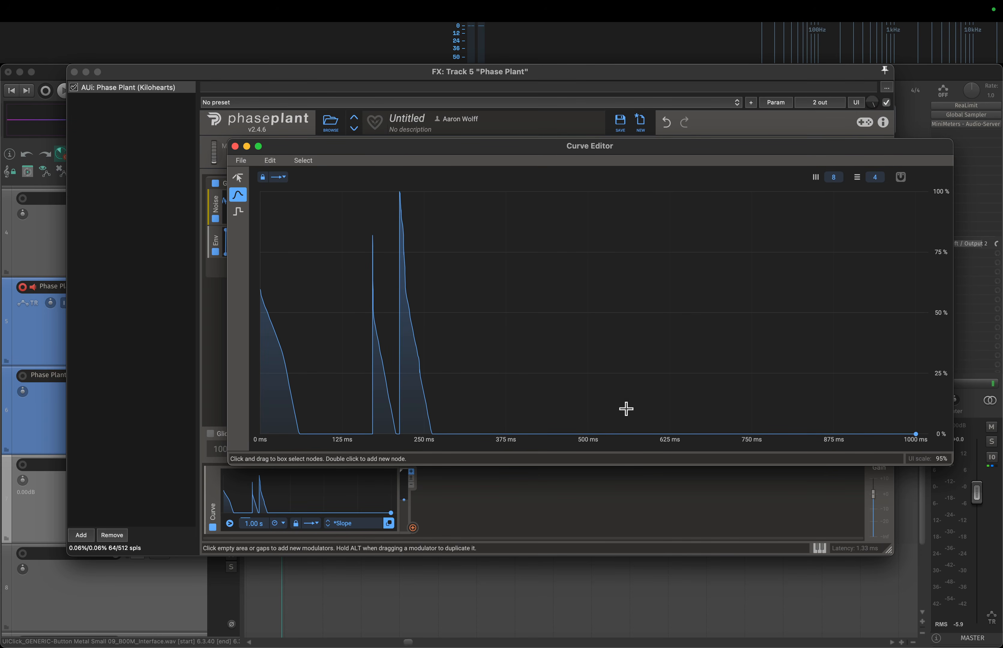
- Draw more decaying spikes at about 620, 705 and 740 ms, plus a small one of about 28% near 900 ms
mouse_move(673, 393)
mouse_down()
mouse_move(671, 170)
mouse_move(694, 331)
mouse_move(687, 441)
mouse_up()
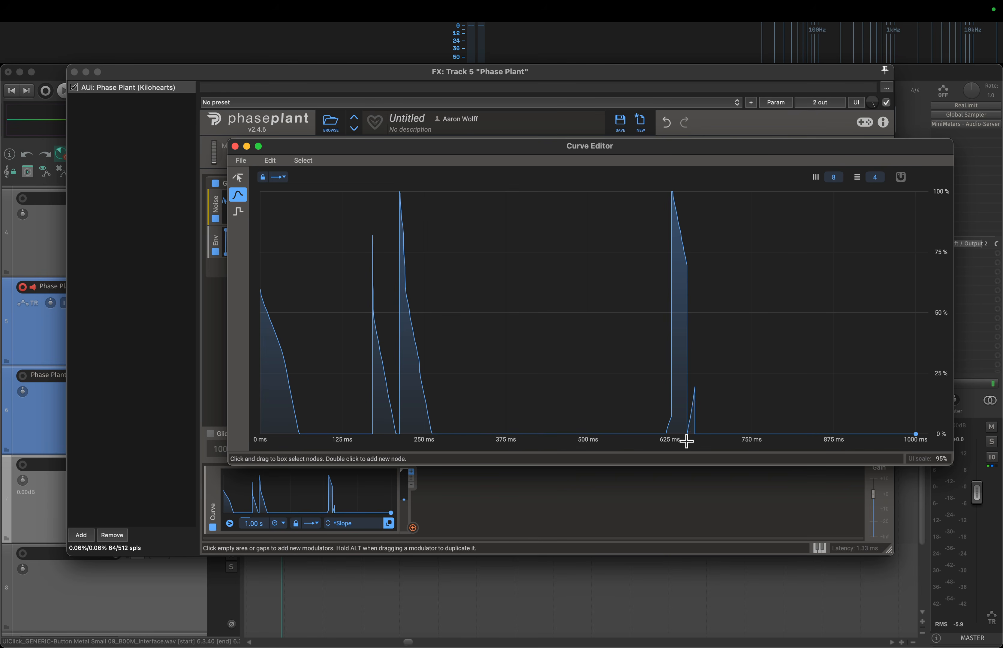
drag(698, 399, 684, 259)
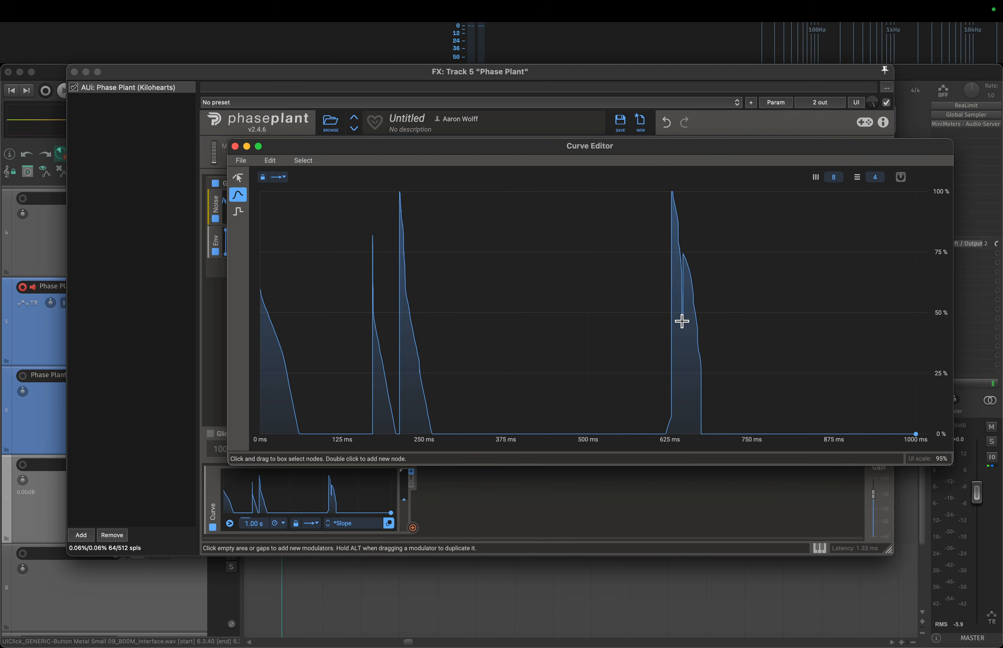
drag(681, 321, 701, 458)
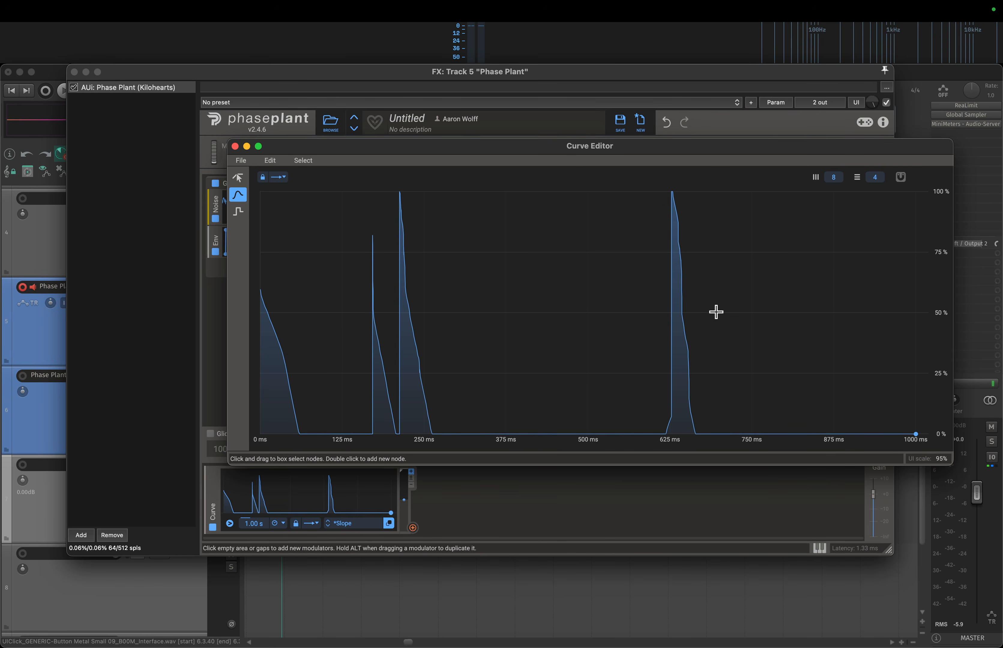
mouse_move(719, 299)
mouse_down()
mouse_move(732, 391)
mouse_move(761, 288)
mouse_up()
drag(670, 228, 705, 456)
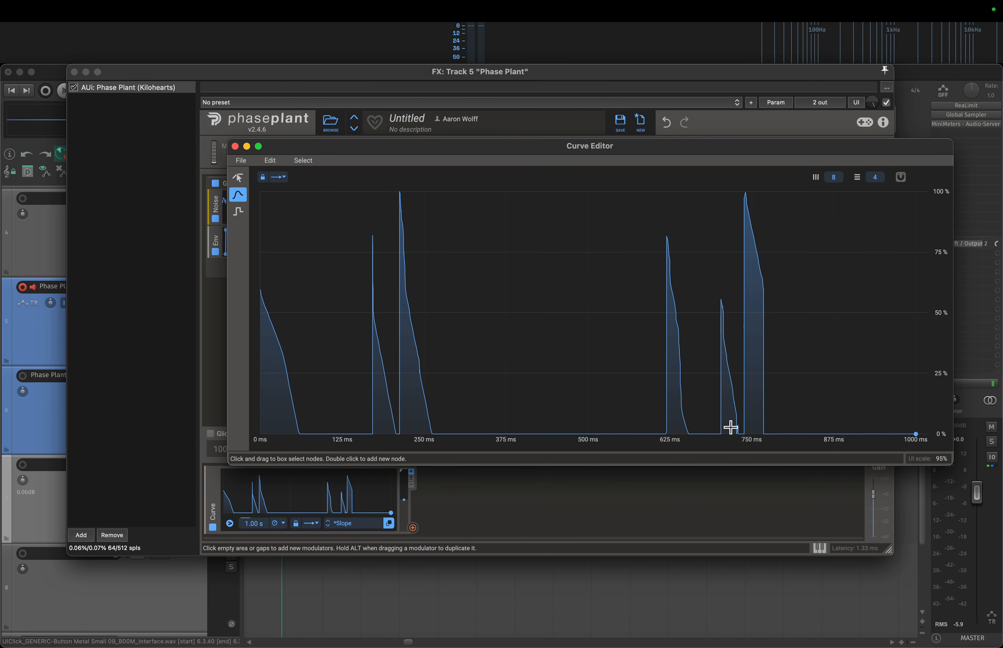
drag(733, 421, 738, 436)
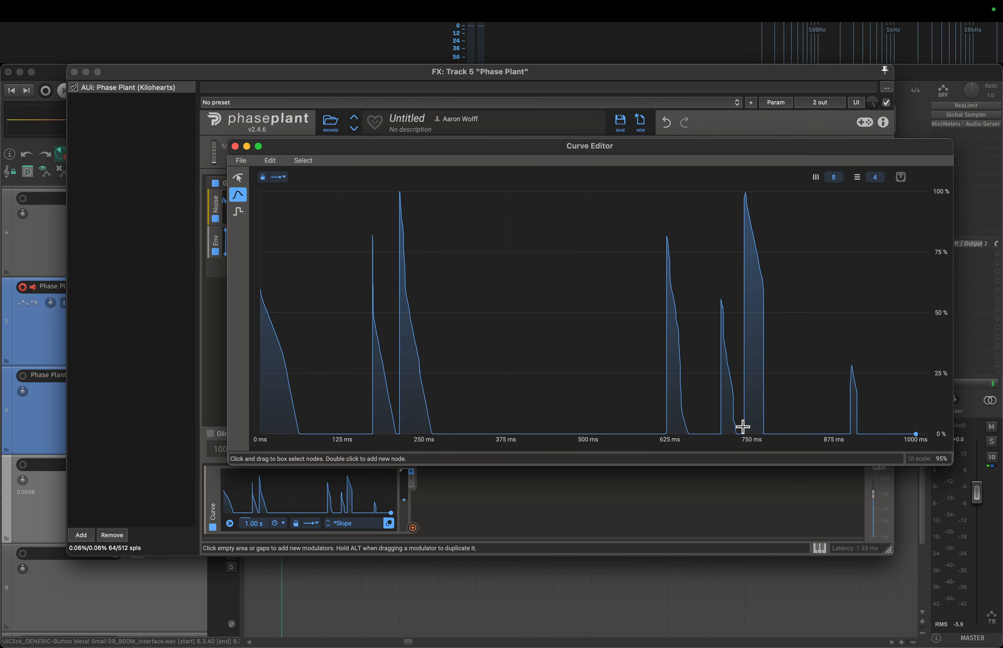
- Redraw the second spike cluster with peaks of about 75% at 535 ms, 40% at 620 ms and 100% at 680 ms, and close the curve editor
drag(742, 427, 672, 432)
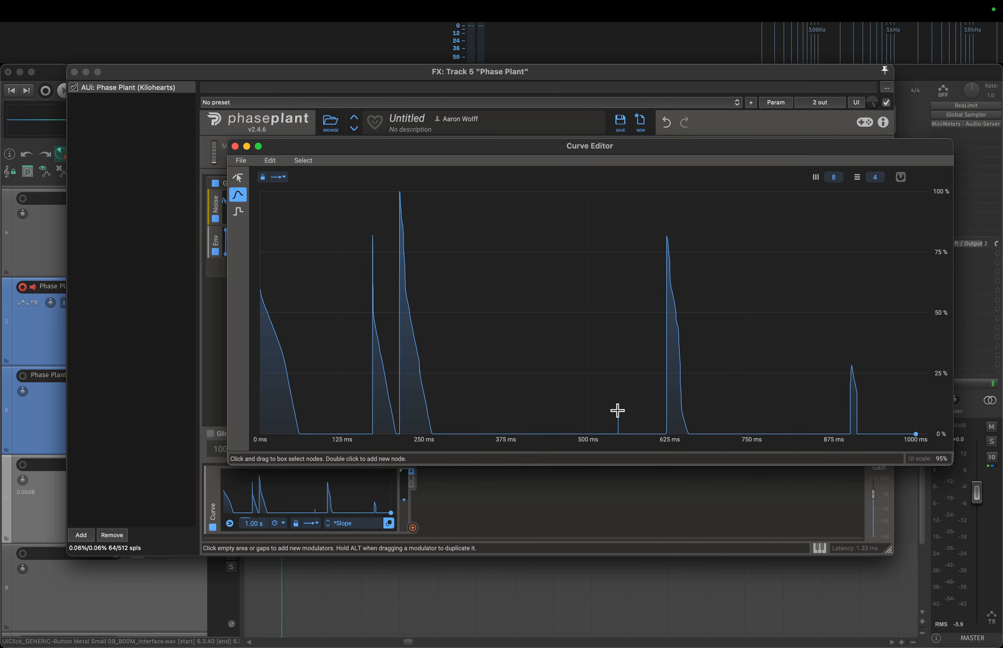
mouse_move(617, 411)
mouse_down()
mouse_move(611, 207)
mouse_move(640, 356)
mouse_move(618, 253)
mouse_move(696, 455)
mouse_move(706, 195)
mouse_move(737, 434)
mouse_up()
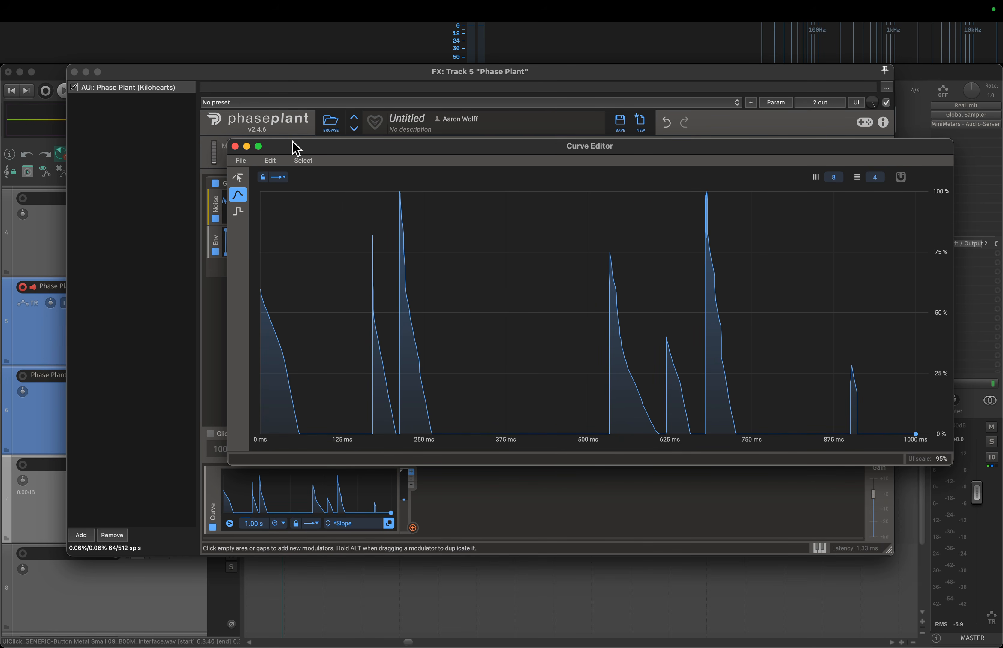
click(235, 147)
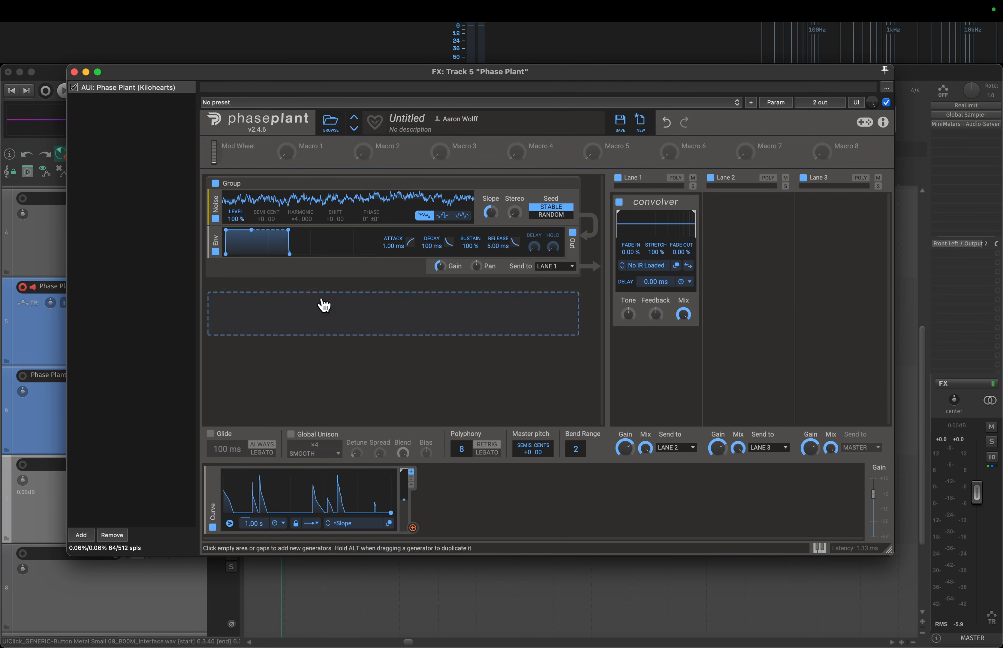
- Set the Noise generator's level to 0% and modulate it with the Curve by 50%
drag(235, 216, 228, 243)
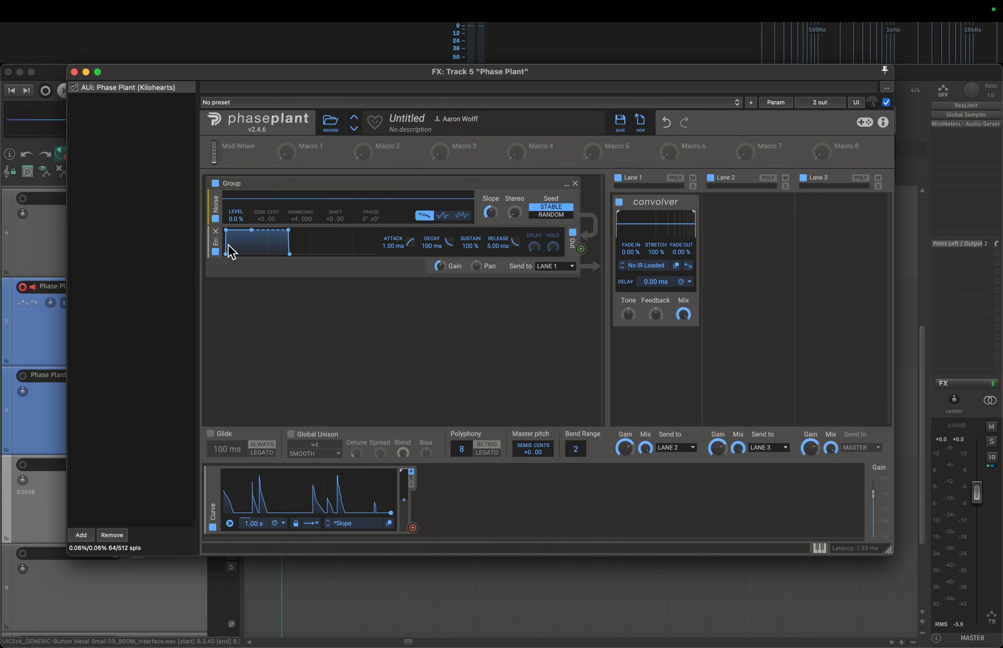
drag(413, 527, 236, 227)
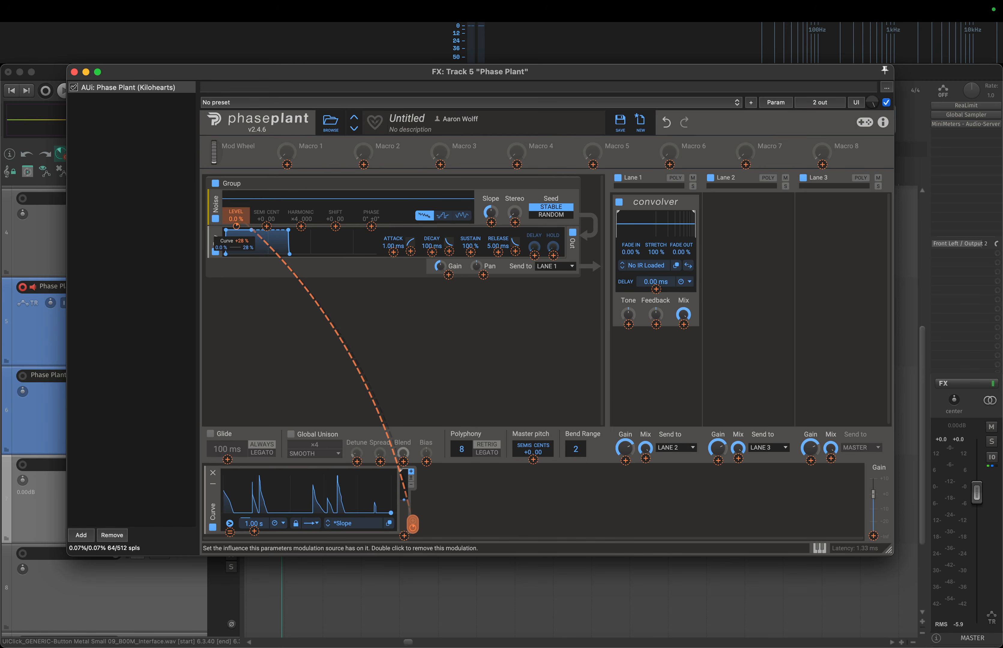
right_click(237, 228)
text(50)
key(Return)
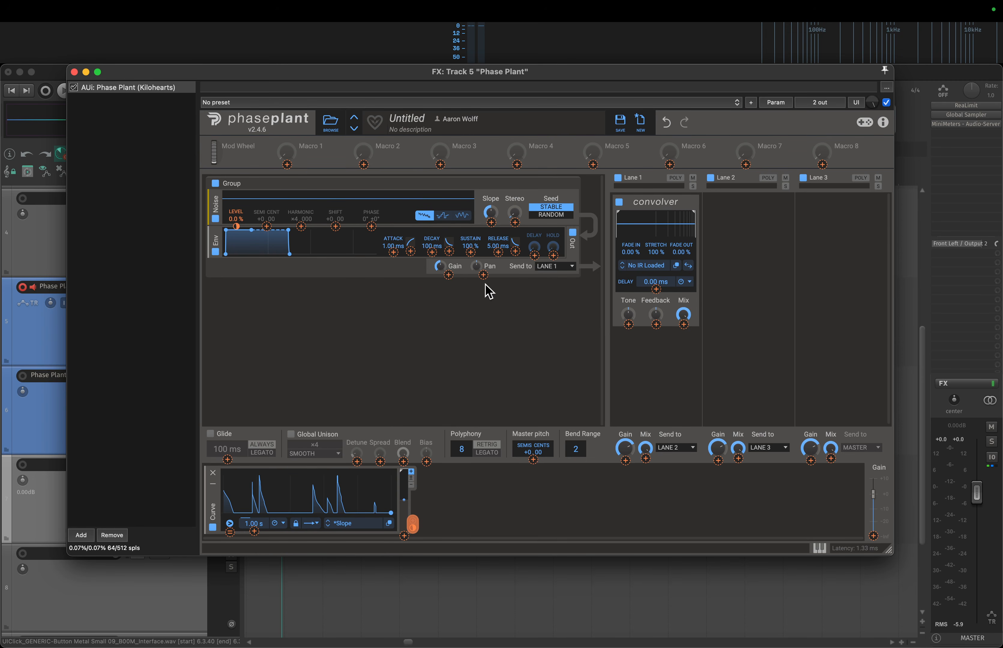
click(483, 328)
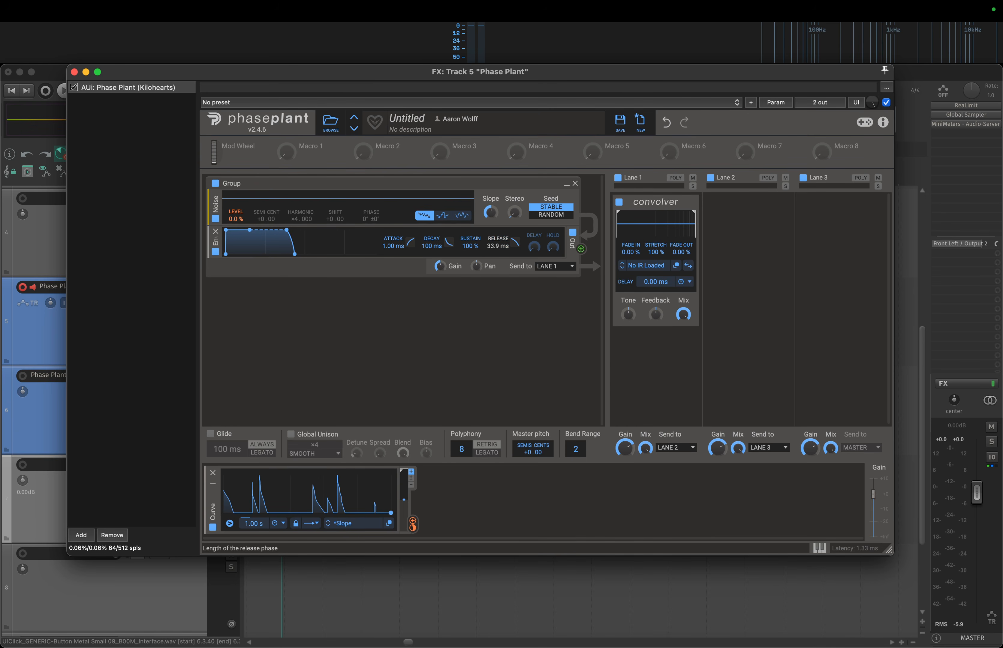
- Lengthen the noise group's envelope release to 418 ms
drag(498, 246, 497, 228)
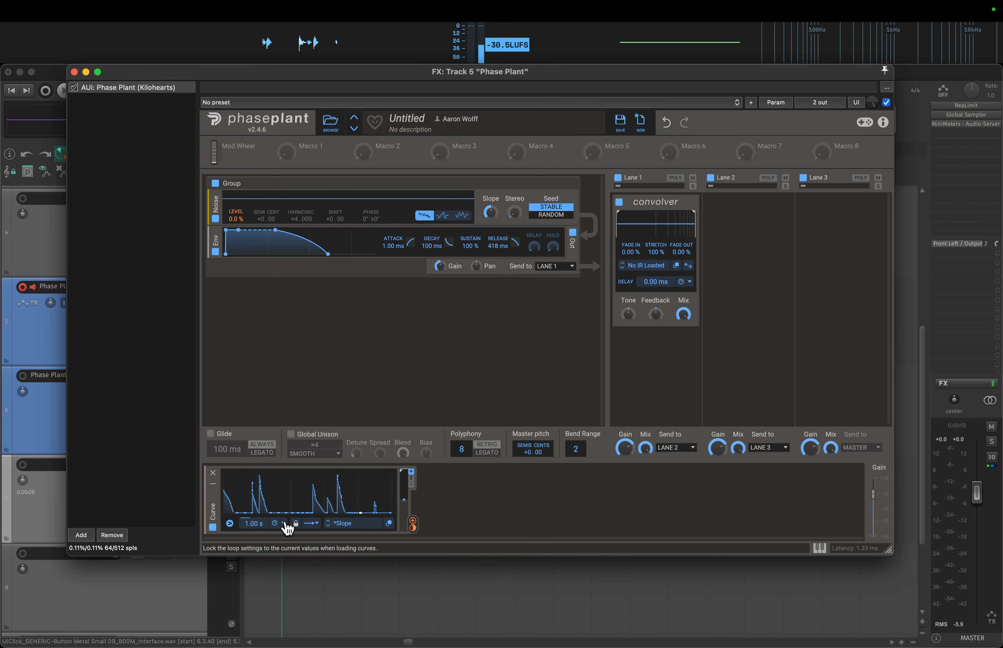
- Shorten the Curve's length to 330 ms and audition it with a note on the virtual keyboard
mouse_move(253, 522)
mouse_down()
mouse_move(253, 539)
mouse_move(254, 523)
mouse_up()
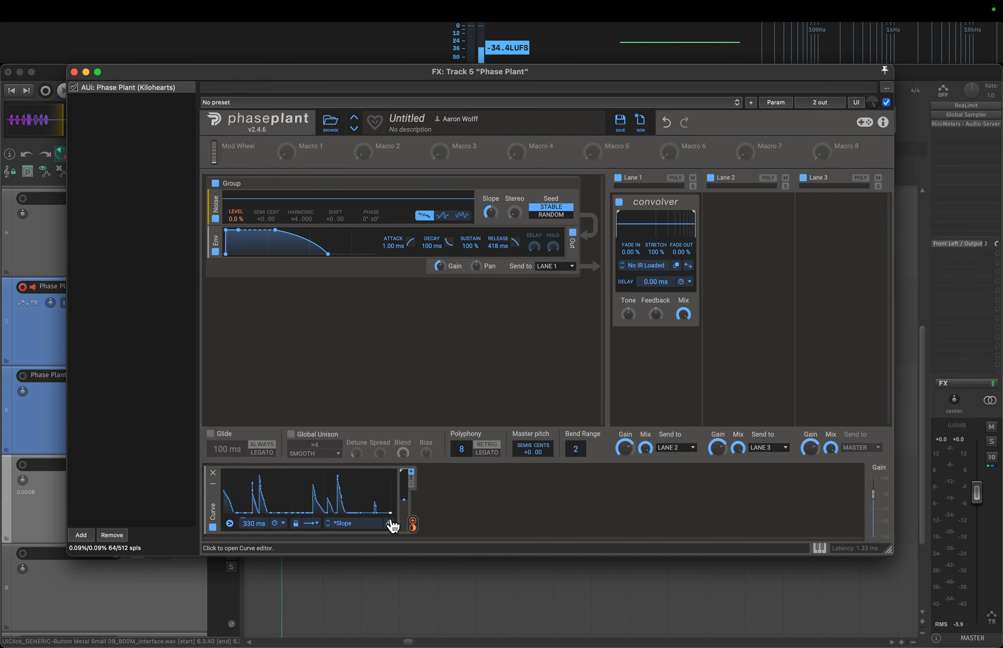
click(820, 548)
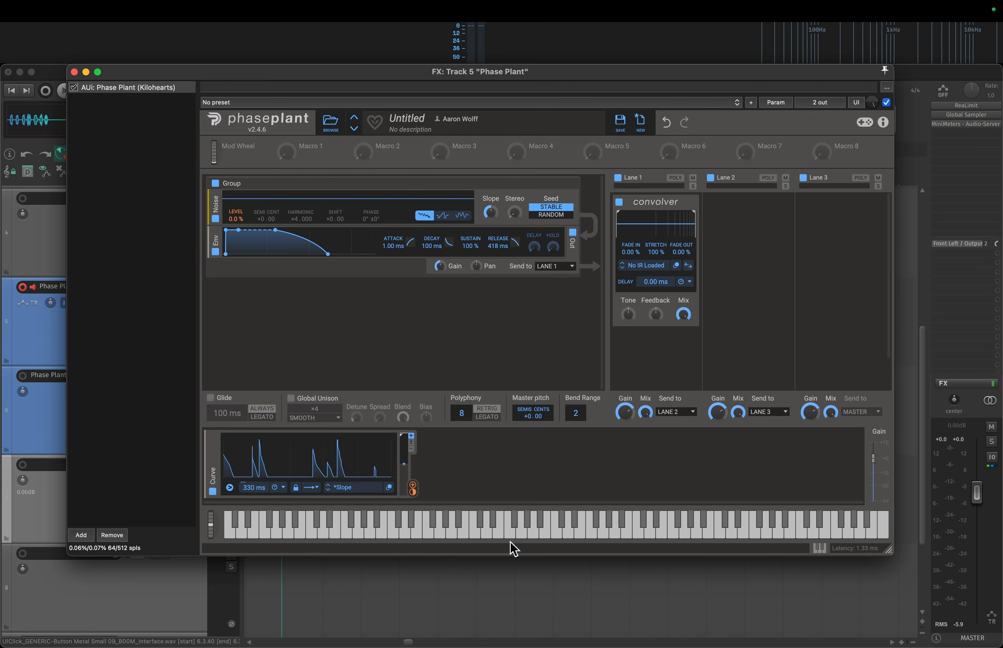
click(475, 531)
click(819, 548)
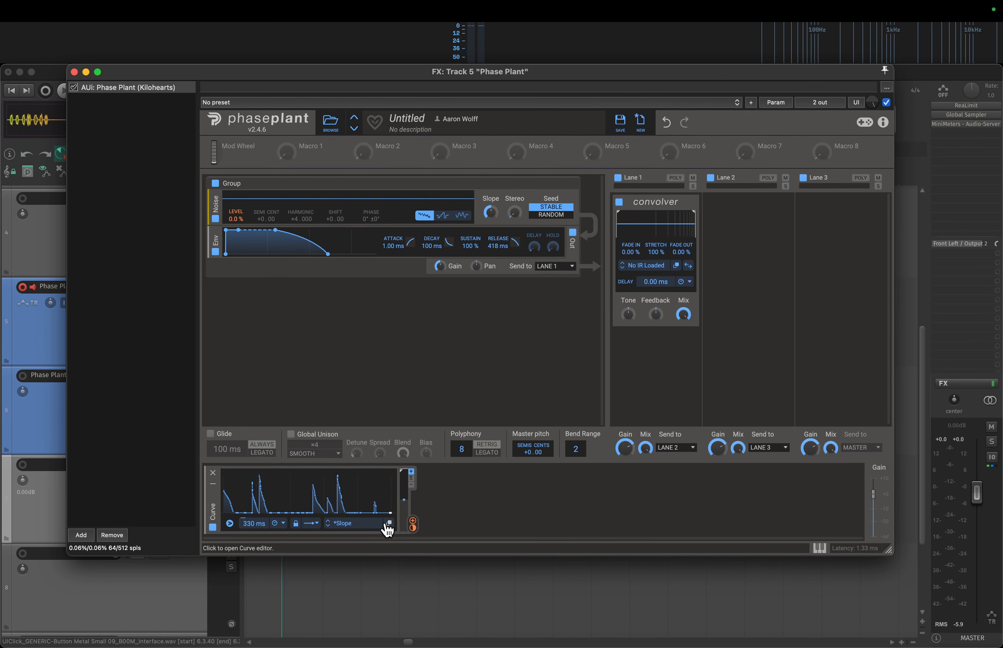
- Enable looping on the Curve, limit the loop region to the flat gap between the two spike clusters, and audition a note
click(317, 527)
click(321, 529)
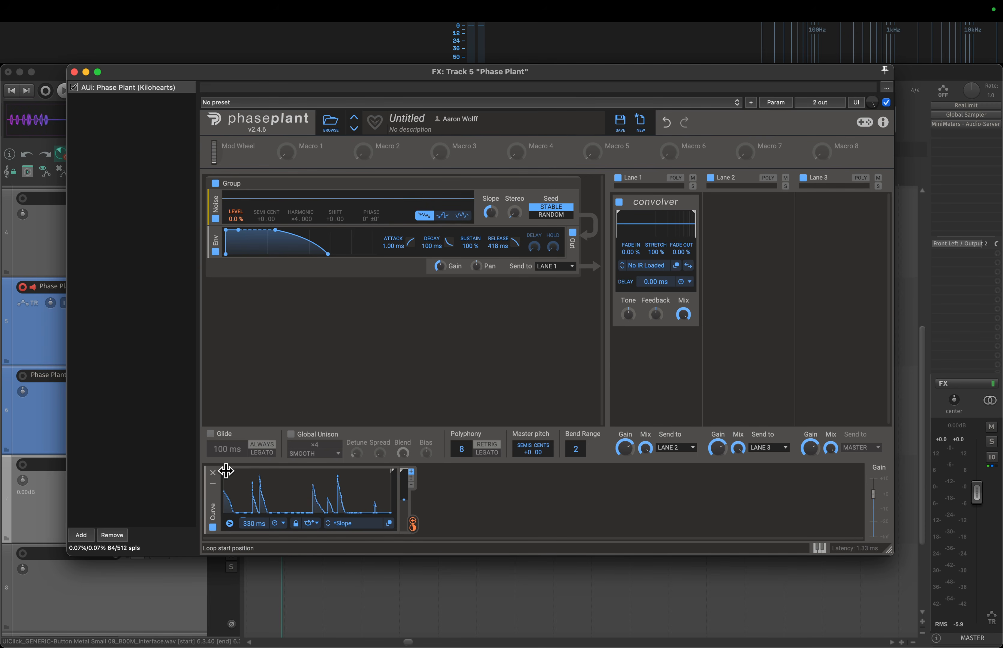
drag(226, 471, 277, 471)
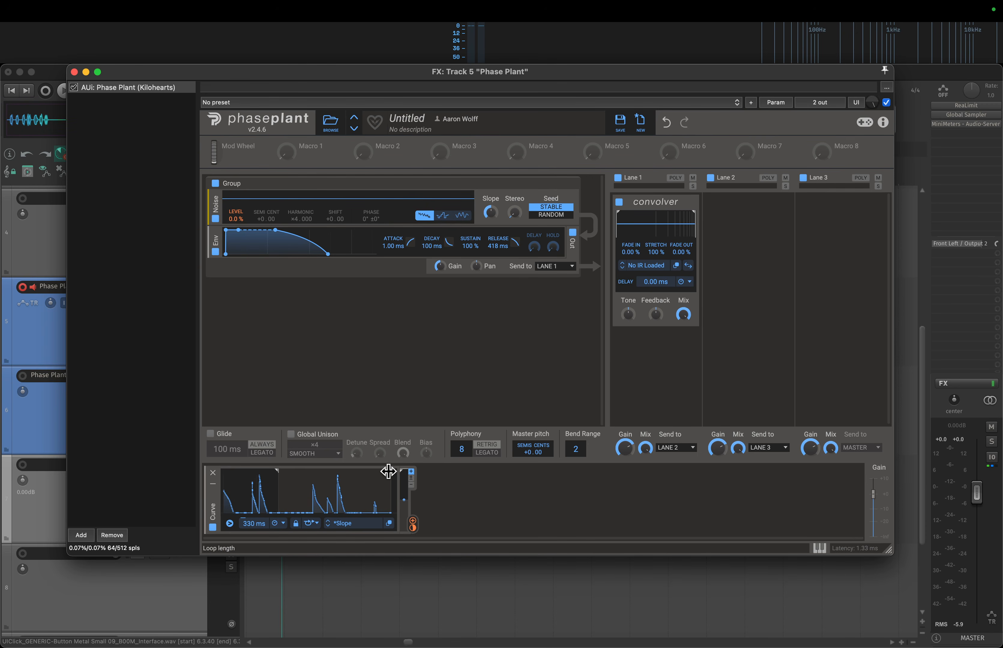
drag(388, 472, 311, 470)
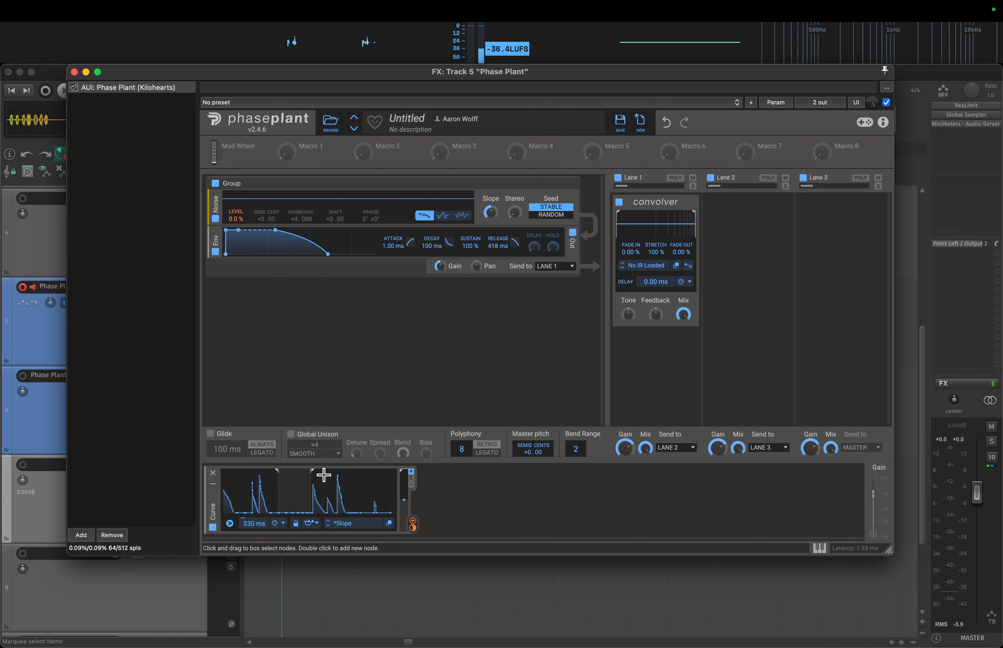
click(819, 548)
click(475, 532)
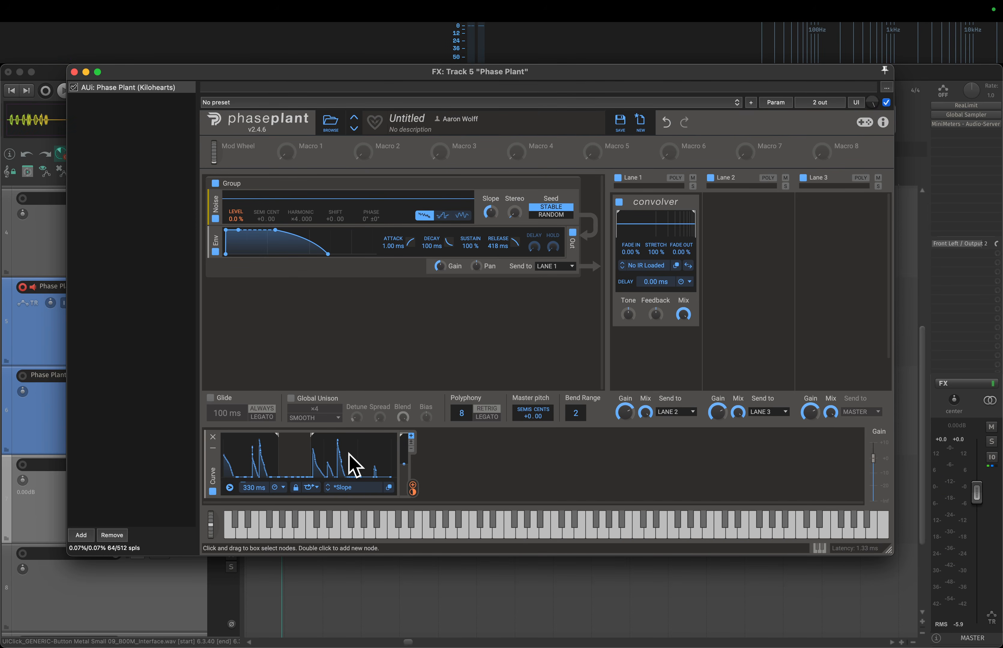
click(473, 536)
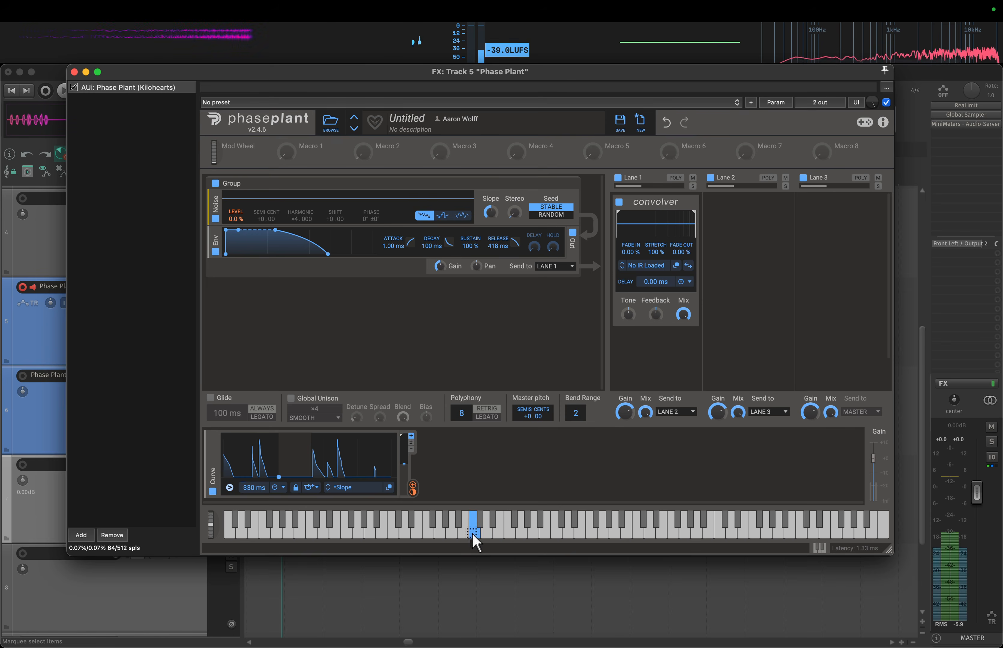
- Add a Nonlinear Filter between the Noise generator and its envelope, raise its Q and lower its Cutoff
click(459, 232)
click(543, 290)
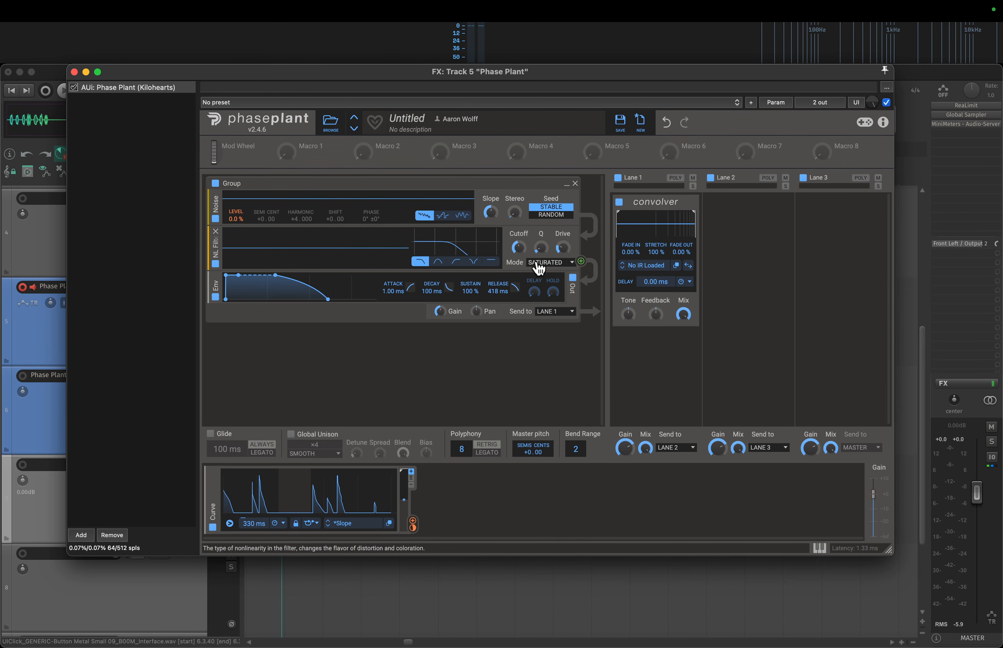
drag(541, 248, 519, 248)
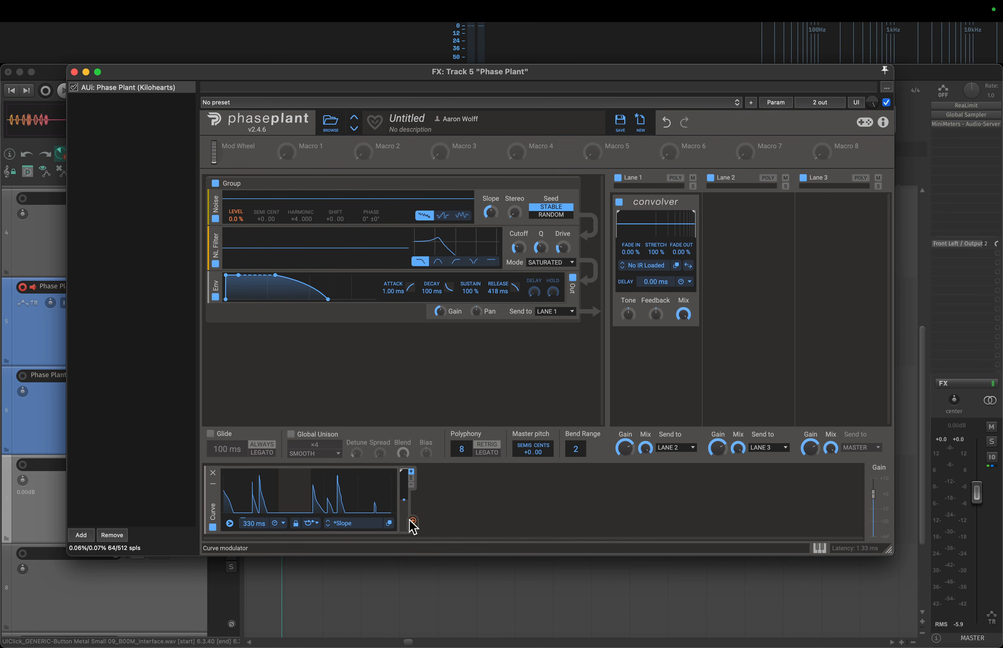
- Modulate the filter's Cutoff with the Curve by about 57%, raising the base Cutoff to about 954 Hz
drag(413, 520, 520, 259)
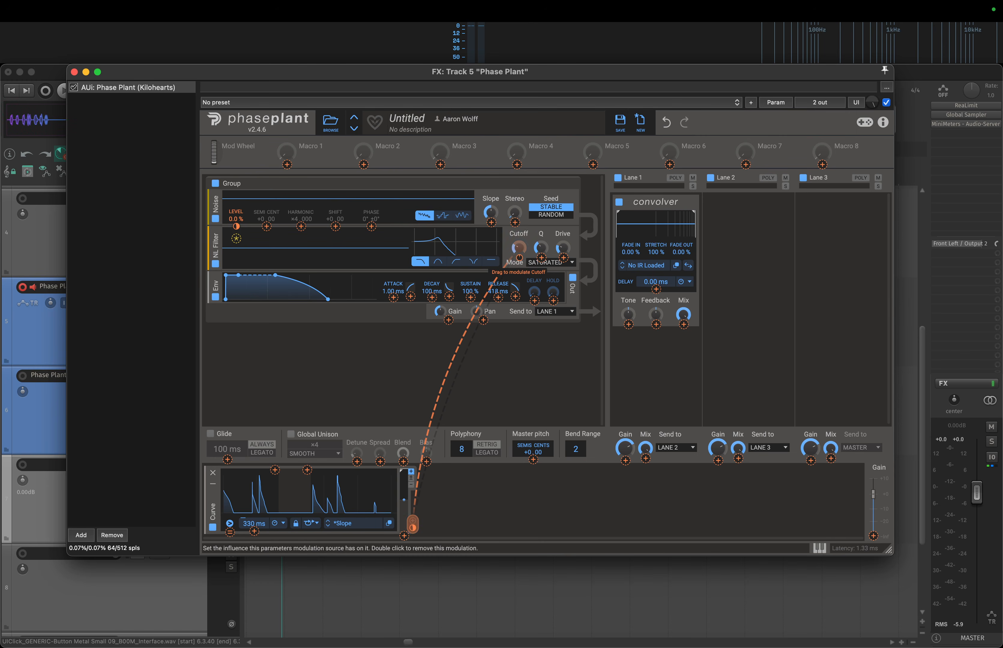
drag(520, 258, 520, 259)
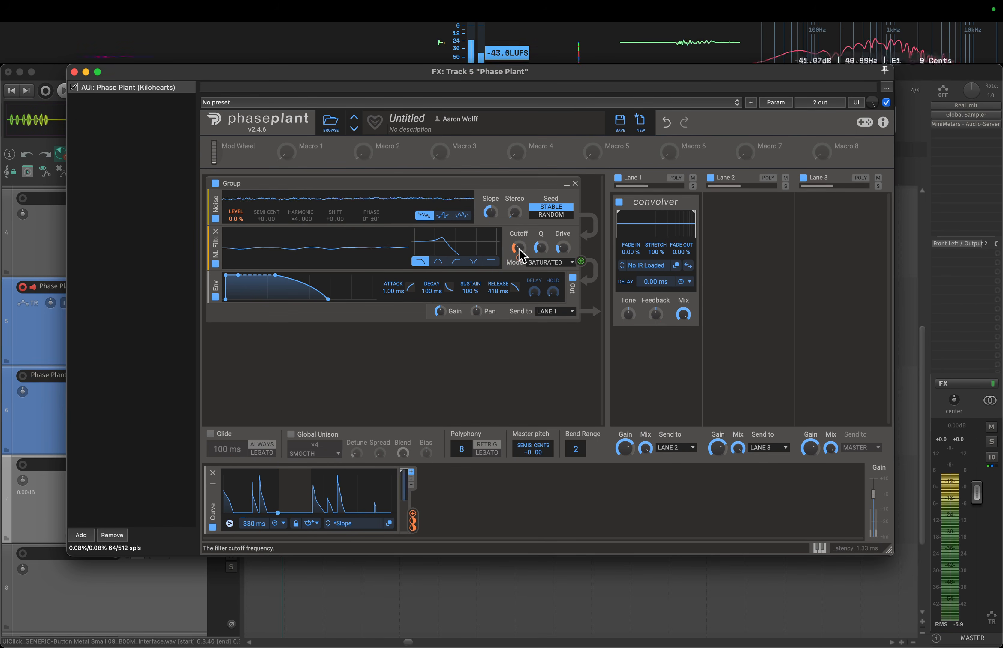
mouse_move(520, 249)
mouse_down()
mouse_move(541, 242)
mouse_move(524, 253)
mouse_up()
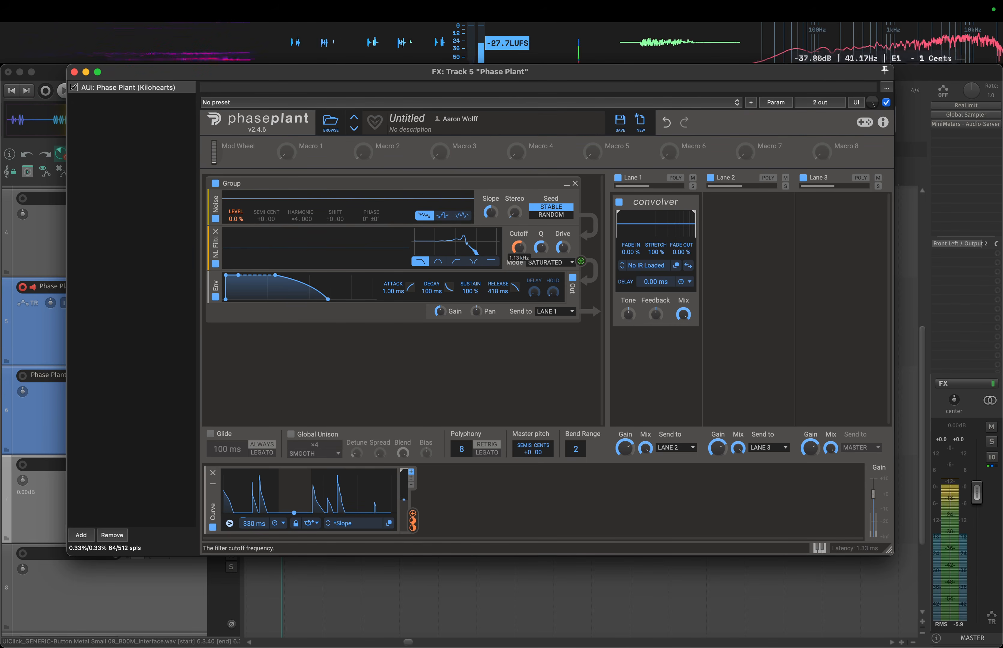
drag(518, 258, 519, 255)
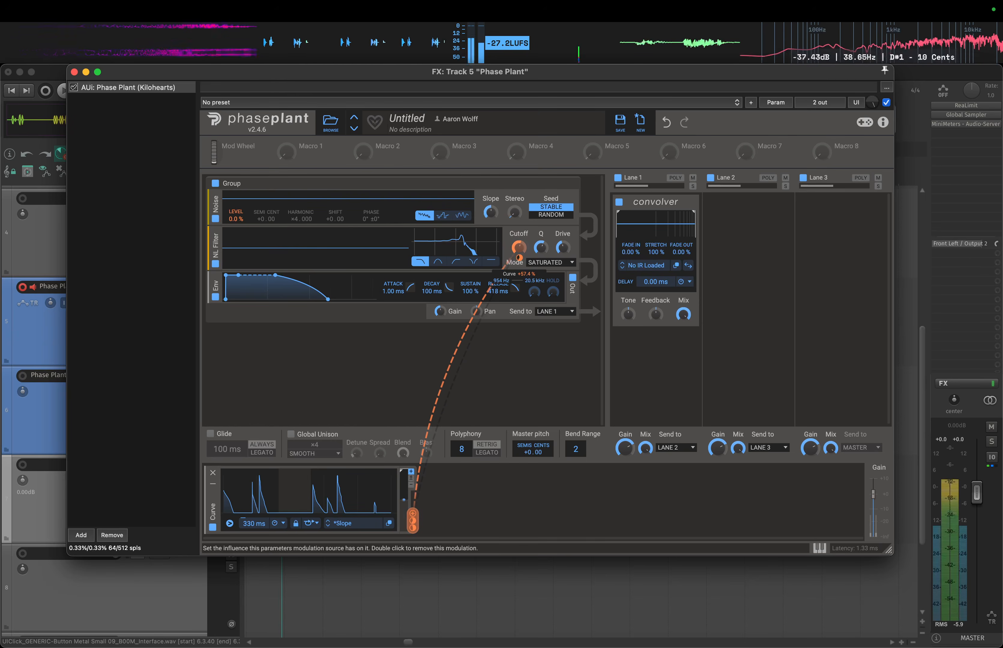
drag(519, 255, 519, 261)
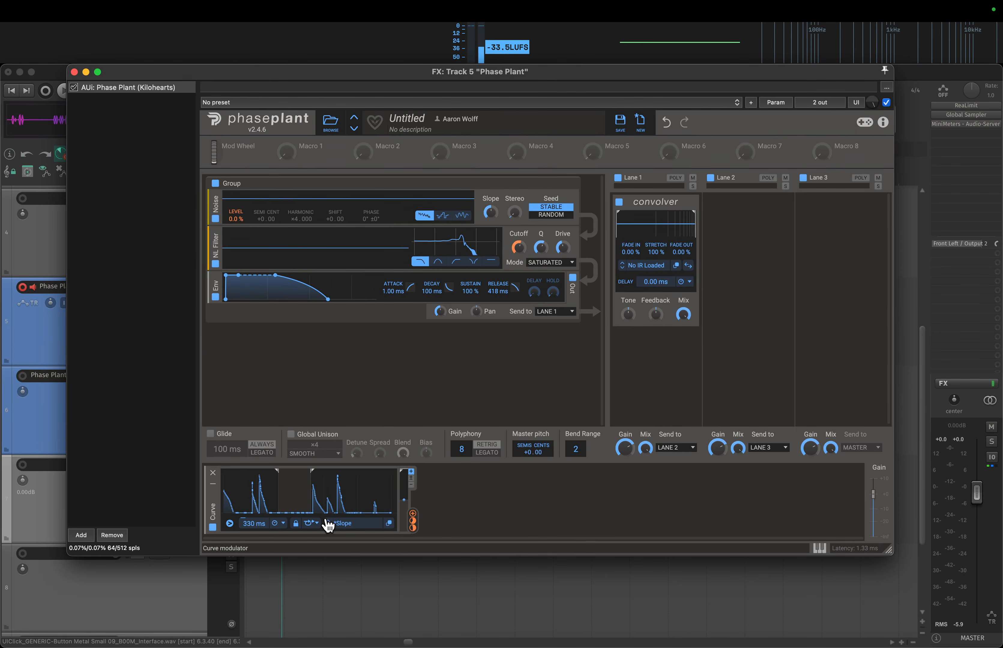
- Shorten the Curve's length to 283 ms
click(456, 495)
click(391, 394)
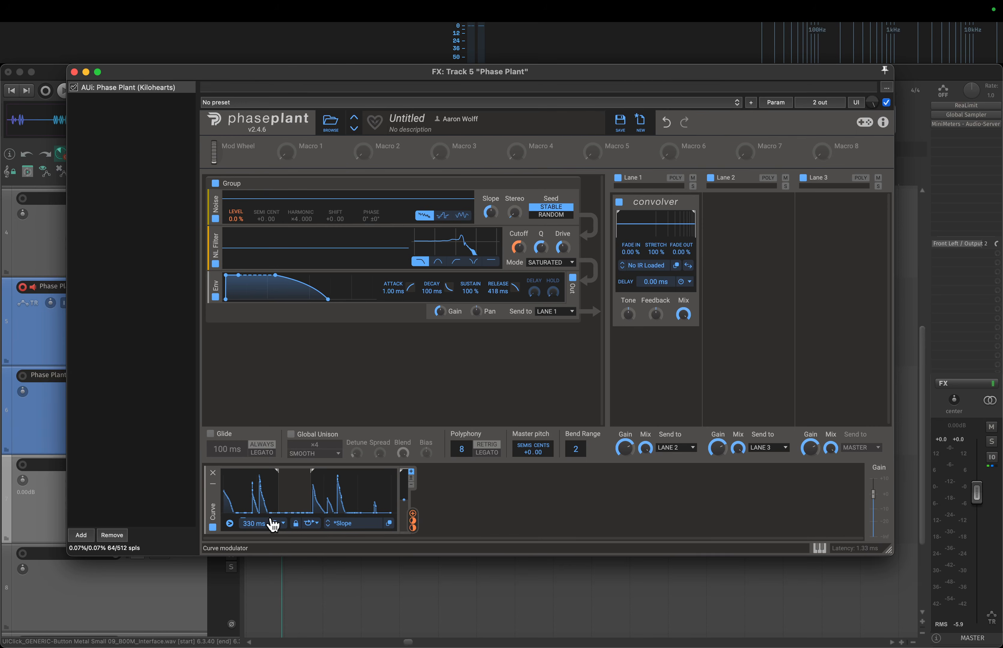
drag(254, 523, 254, 531)
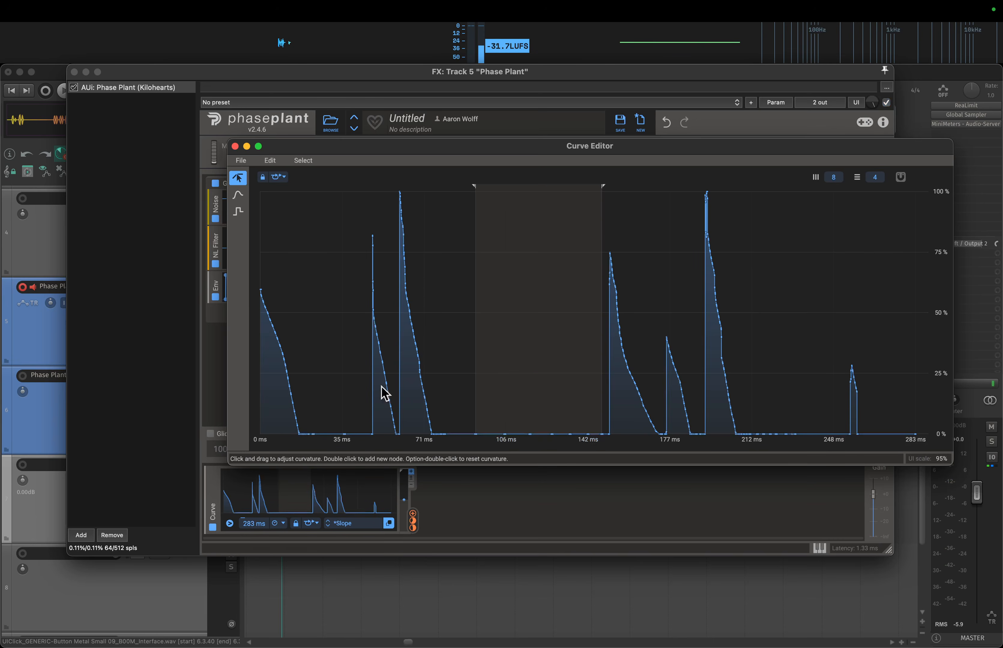
- Redraw the Curve's first spike cluster with peaks of 100% at 0 ms, about 55% at 25 ms and 100% at 48 ms
click(389, 523)
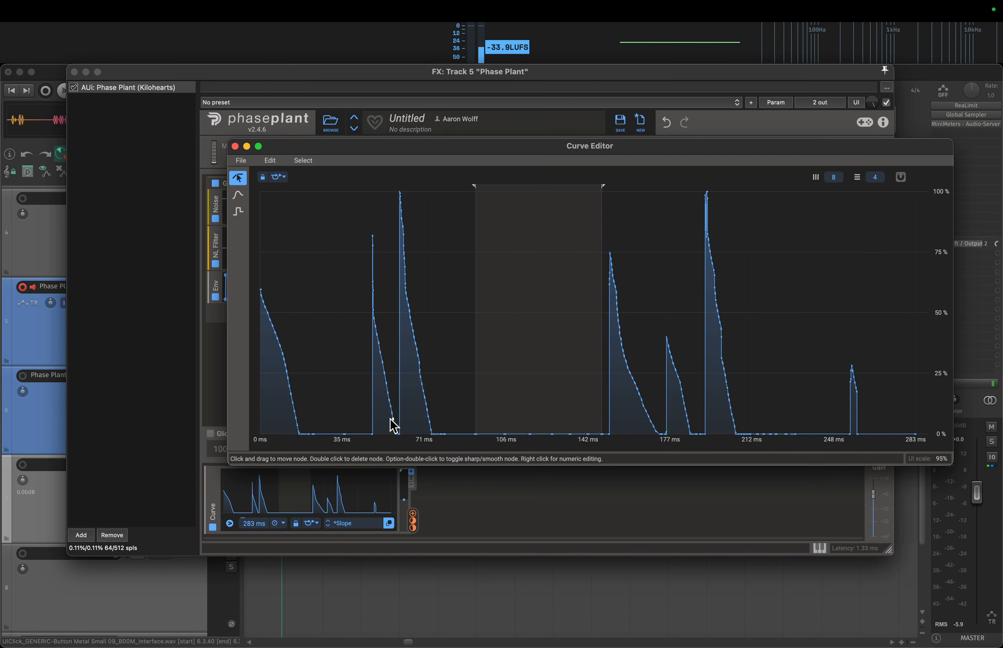
click(238, 197)
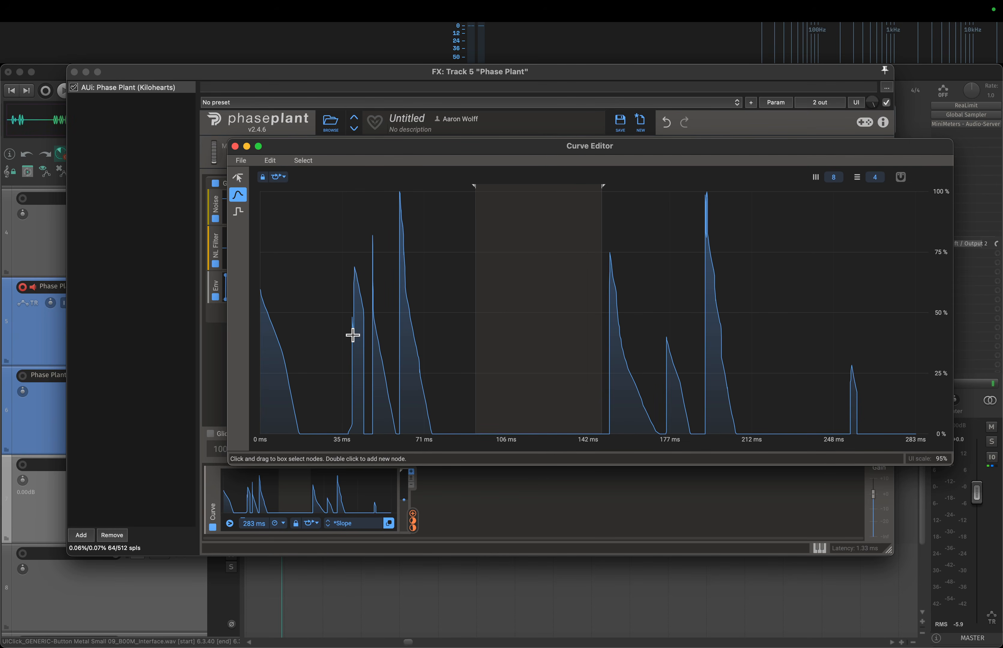
mouse_move(353, 336)
mouse_down()
mouse_move(374, 436)
mouse_move(381, 308)
mouse_move(399, 302)
mouse_move(428, 379)
mouse_up()
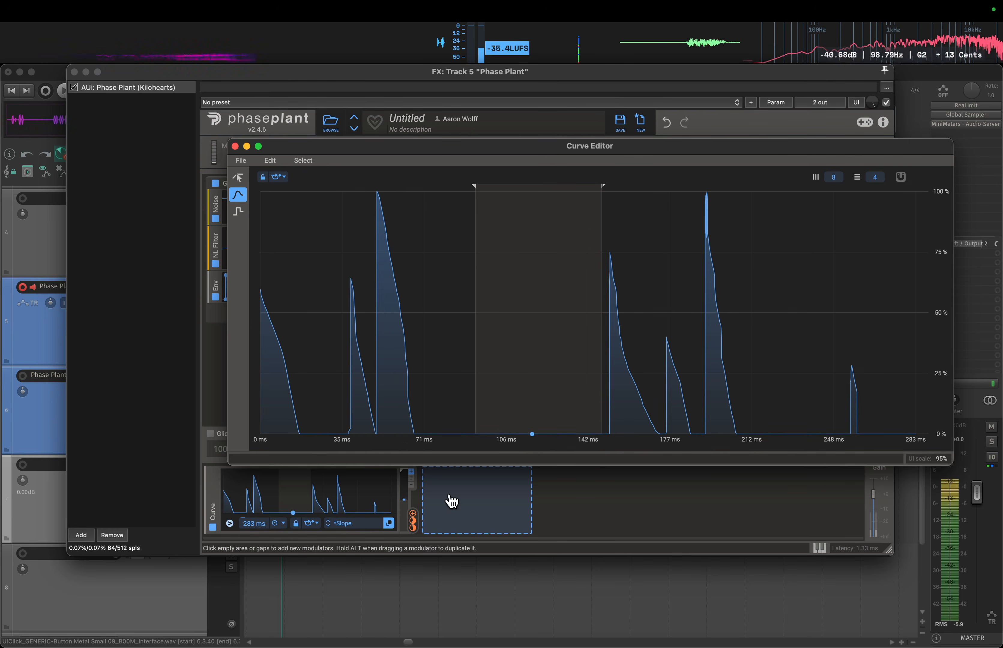
mouse_move(266, 380)
mouse_down()
mouse_move(255, 348)
mouse_move(271, 261)
mouse_move(308, 376)
mouse_up()
drag(261, 191, 307, 434)
drag(327, 273, 336, 365)
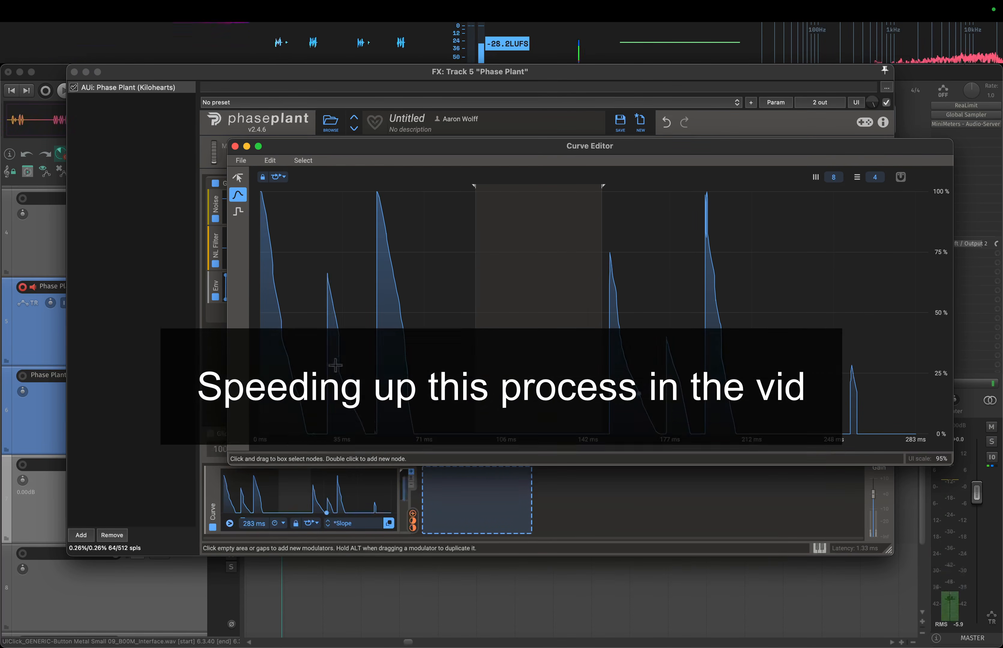
drag(319, 299, 347, 433)
drag(371, 192, 401, 433)
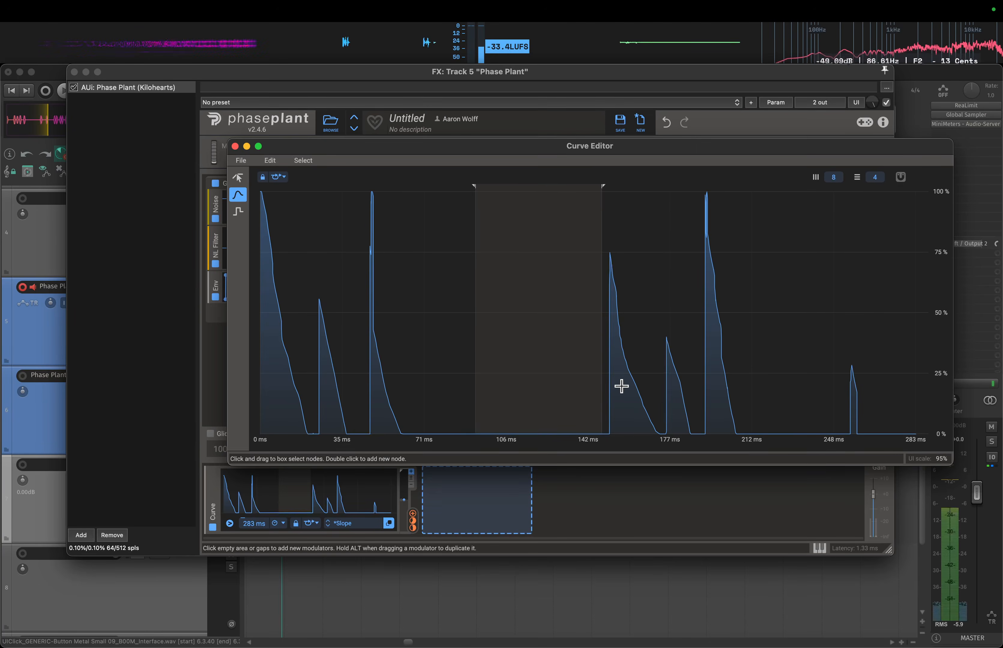
- Redraw the second cluster with peaks of about 50% at 150 ms, 63% at 198 ms and 96% at 210 ms, and close the curve editor
mouse_move(610, 311)
mouse_down()
mouse_move(627, 403)
mouse_move(746, 204)
mouse_move(773, 415)
mouse_move(736, 433)
mouse_move(705, 431)
mouse_move(719, 280)
mouse_up()
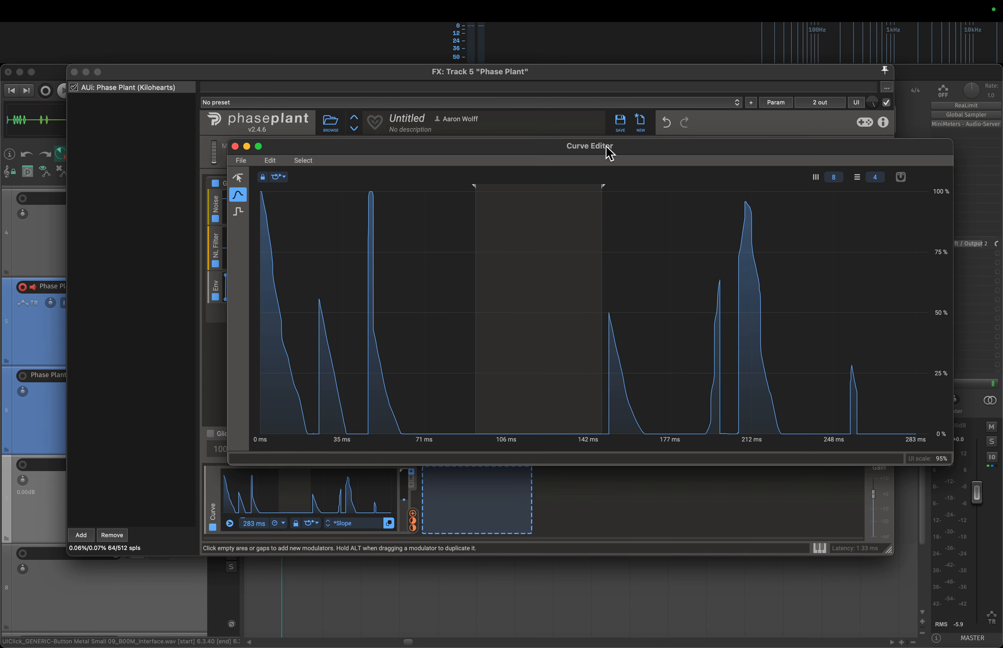
drag(606, 146, 560, 148)
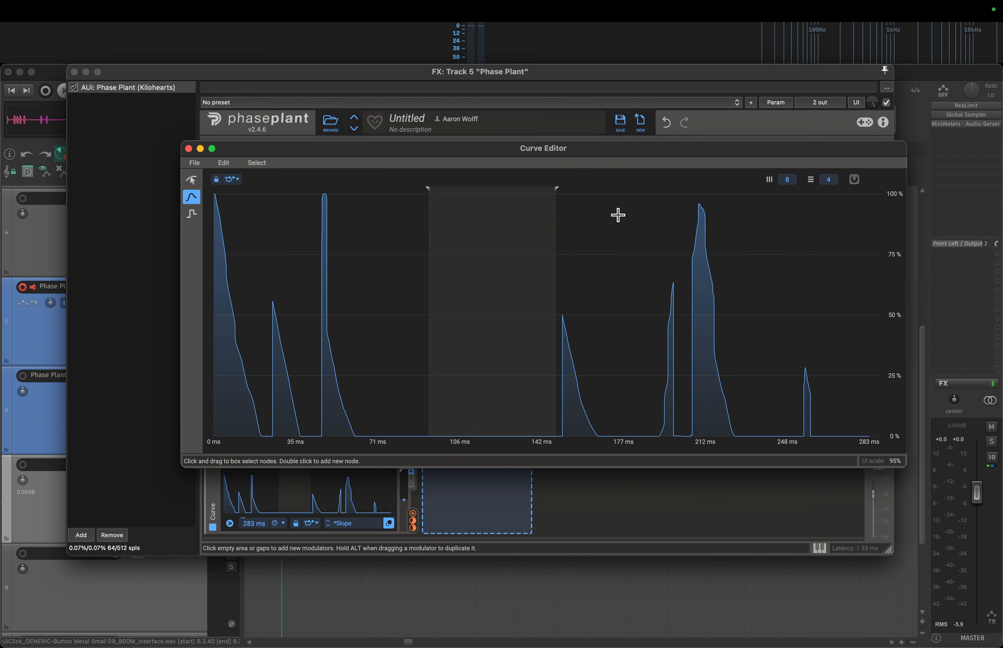
mouse_move(618, 215)
mouse_down()
mouse_move(615, 168)
mouse_move(596, 163)
mouse_up()
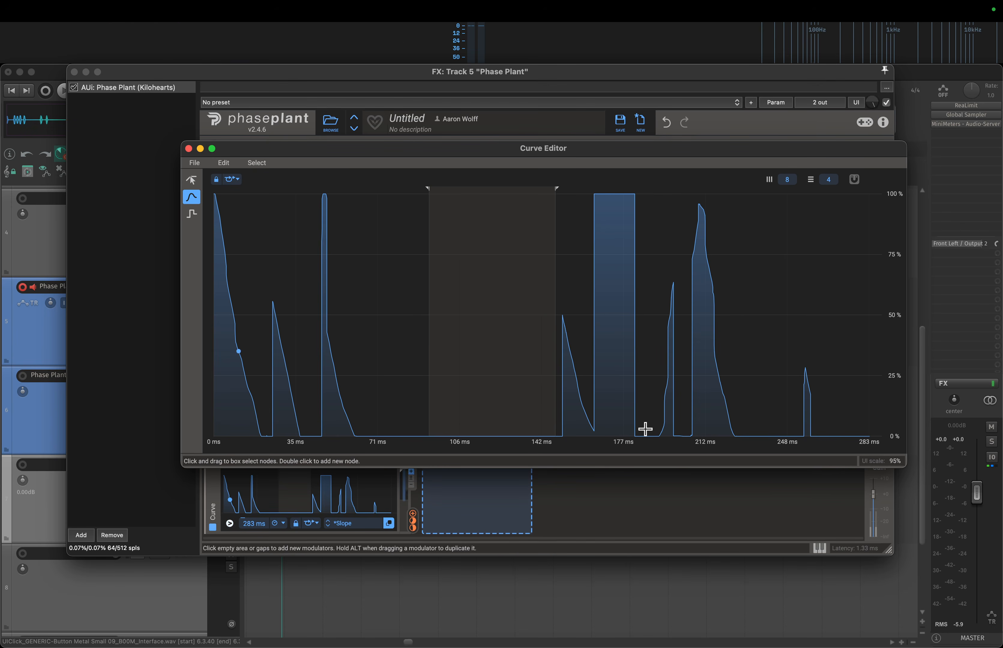
mouse_move(645, 429)
mouse_down()
mouse_move(618, 456)
mouse_move(592, 461)
mouse_up()
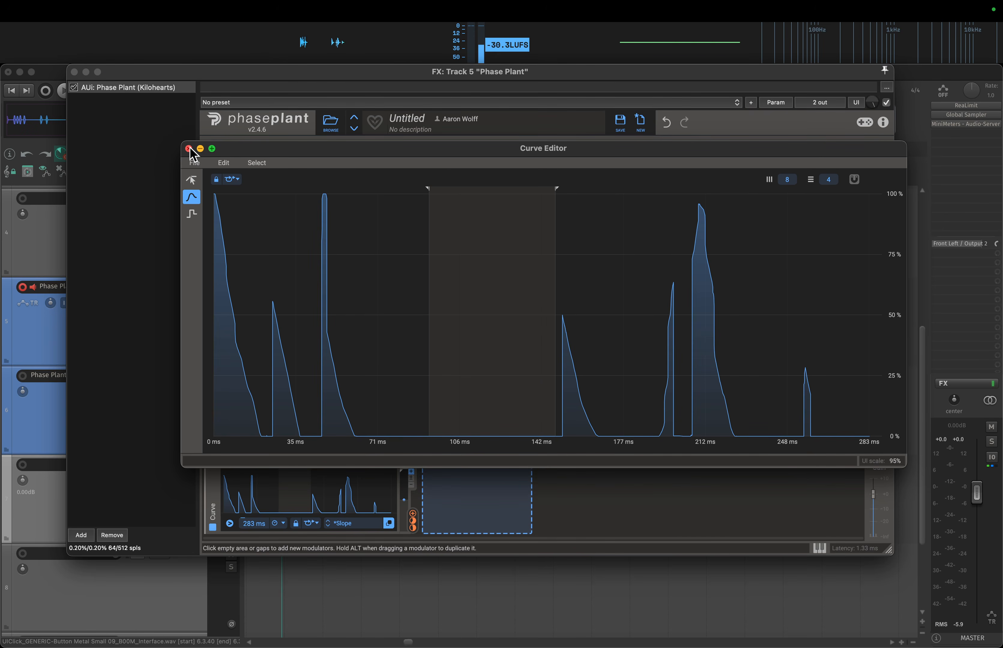
click(189, 149)
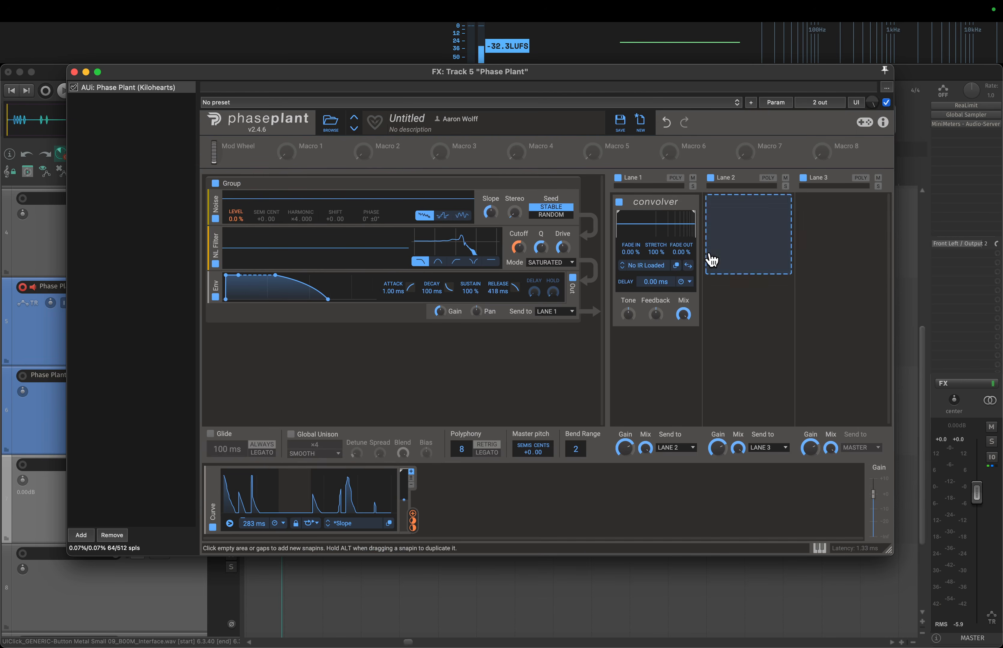
- Load the Lozenge Box Slapback impulse response from the factory Spaces Experimental folder into the Convolver
click(648, 265)
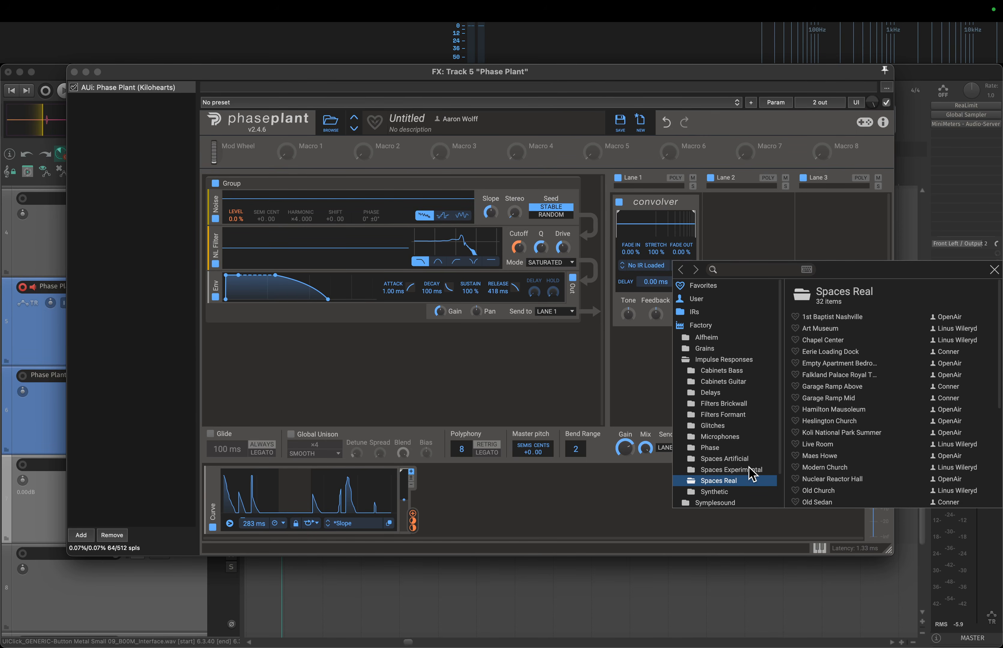
click(774, 470)
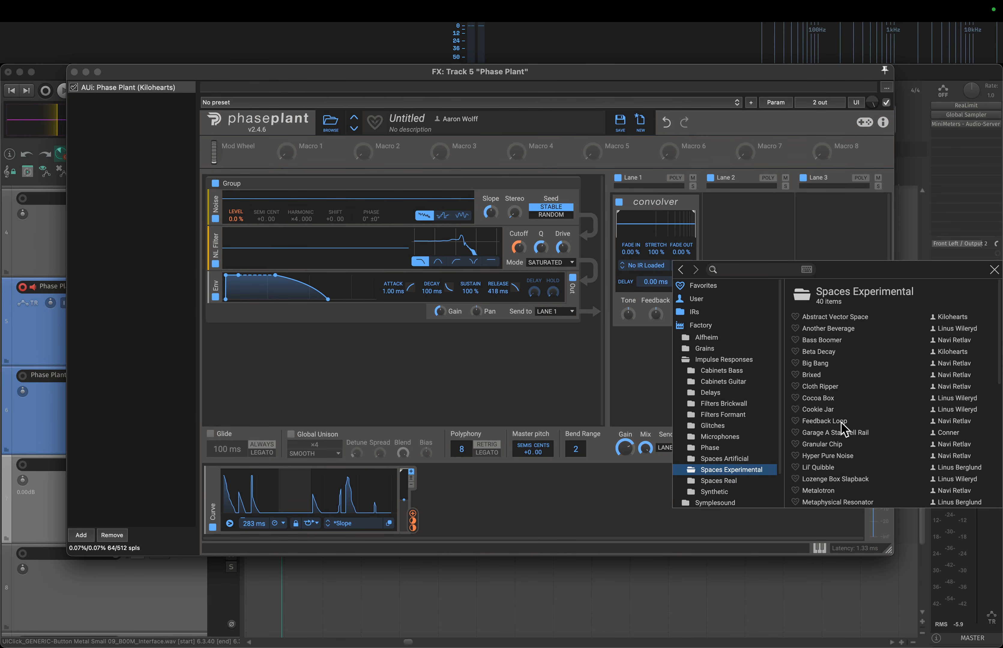
double_click(838, 481)
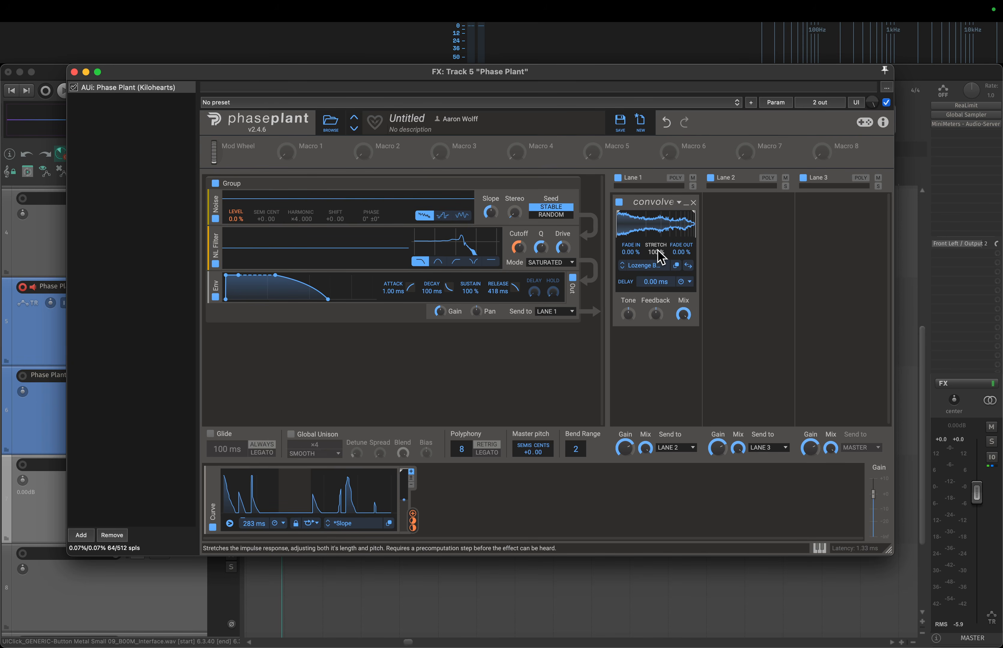
- Set the Convolver's Stretch to 47% and audition the sound with notes on the virtual keyboard
drag(658, 250, 658, 299)
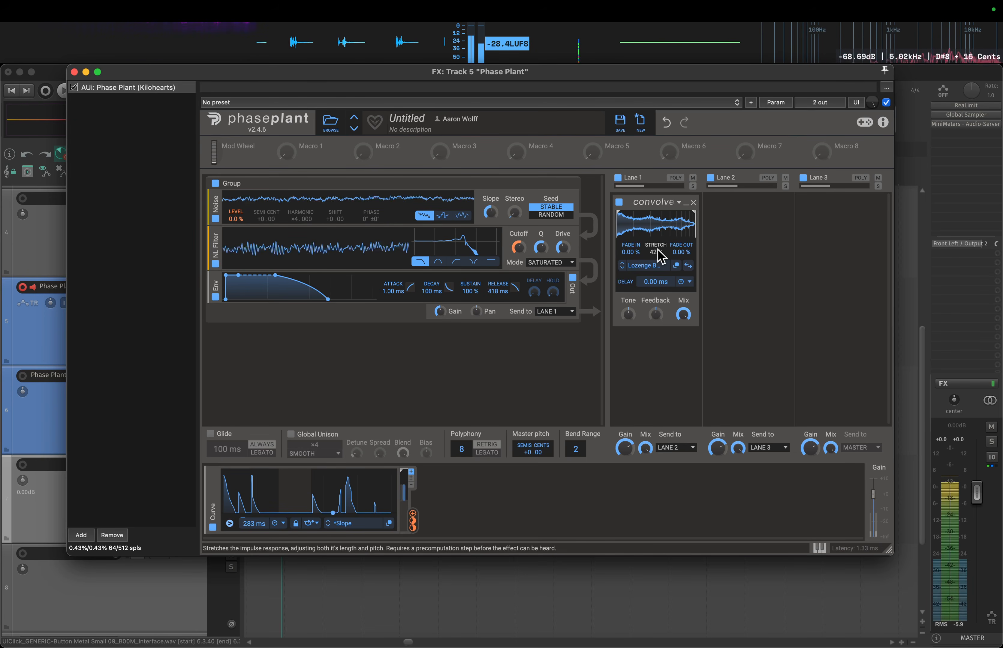
click(818, 549)
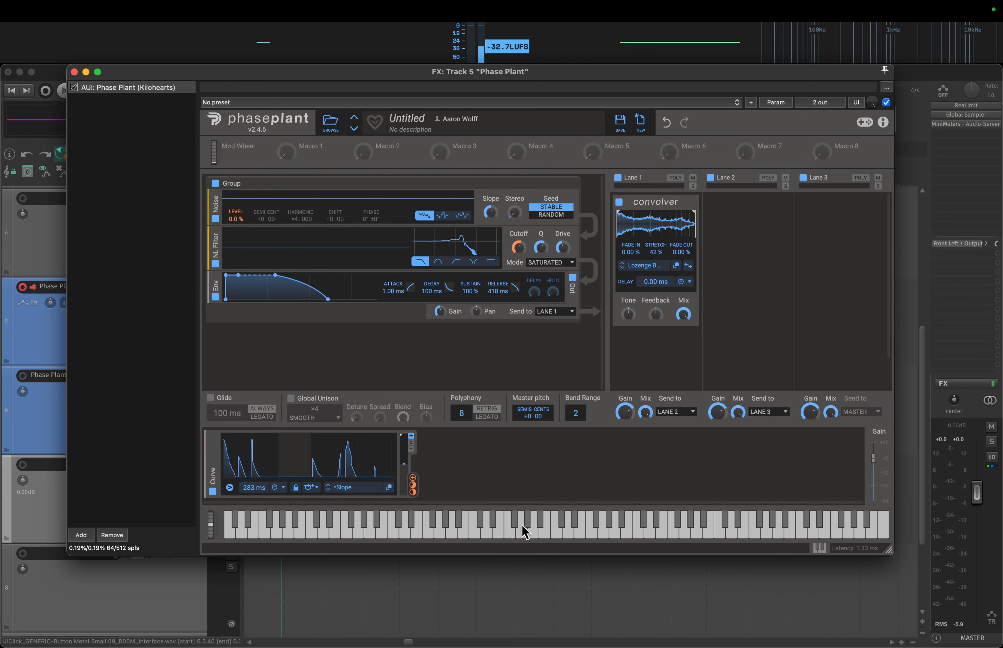
click(509, 532)
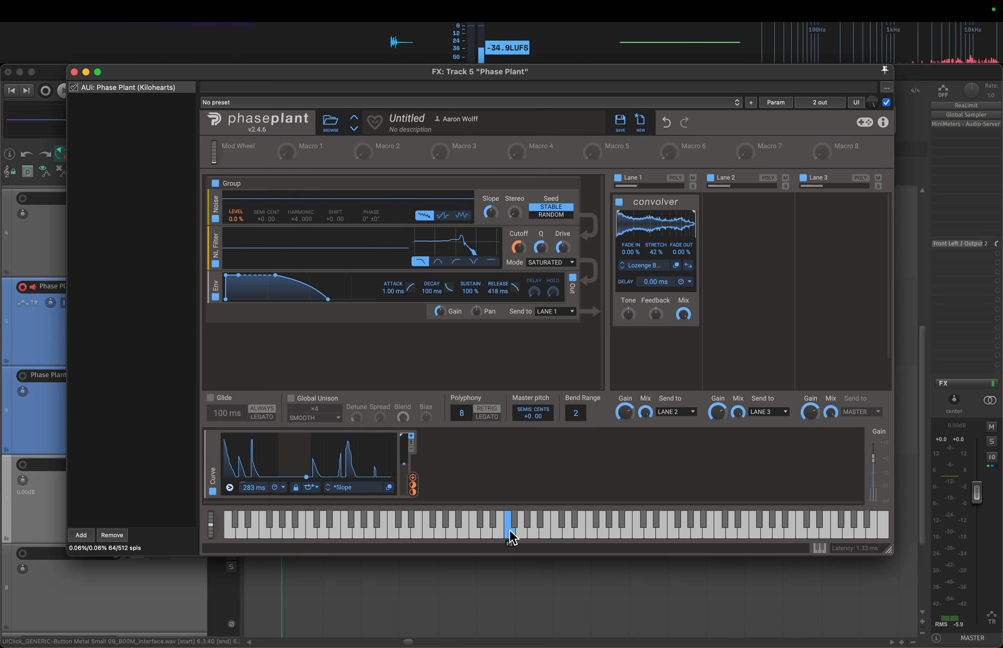
click(509, 532)
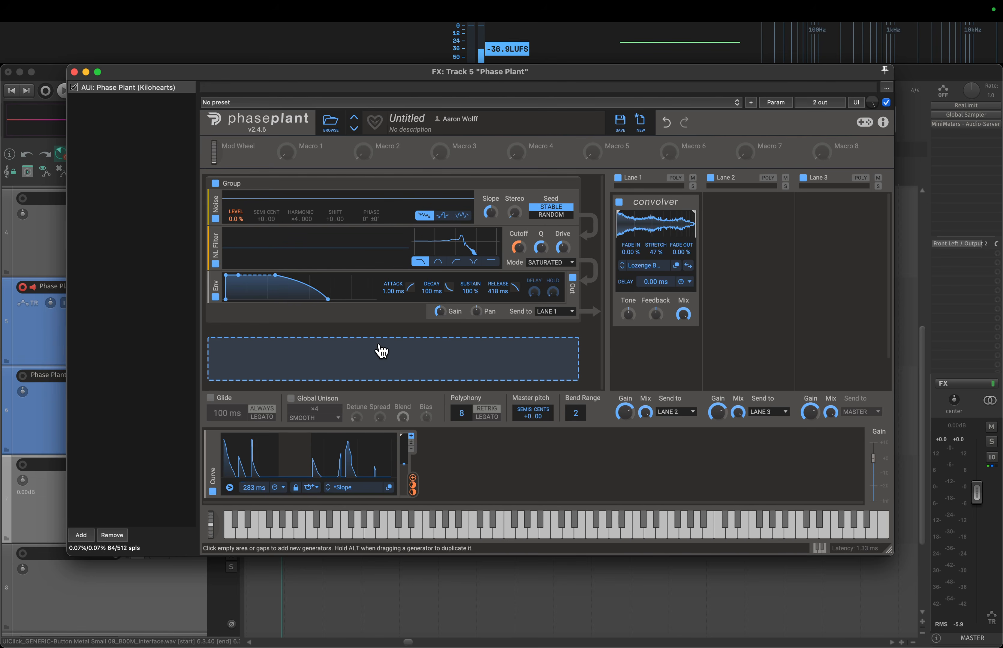
click(381, 352)
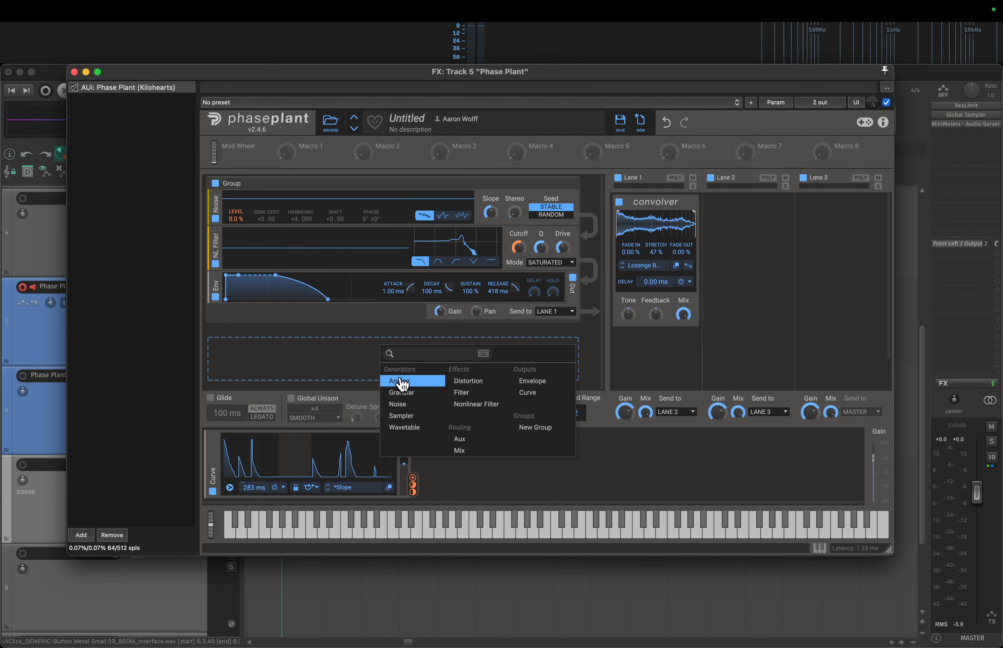
click(402, 404)
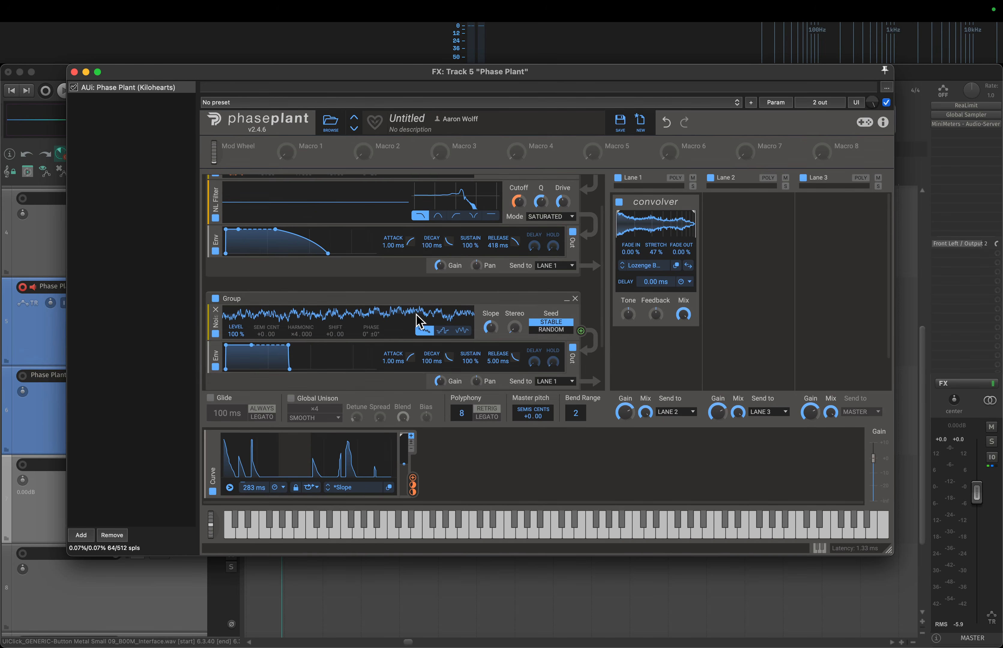
click(472, 474)
click(438, 461)
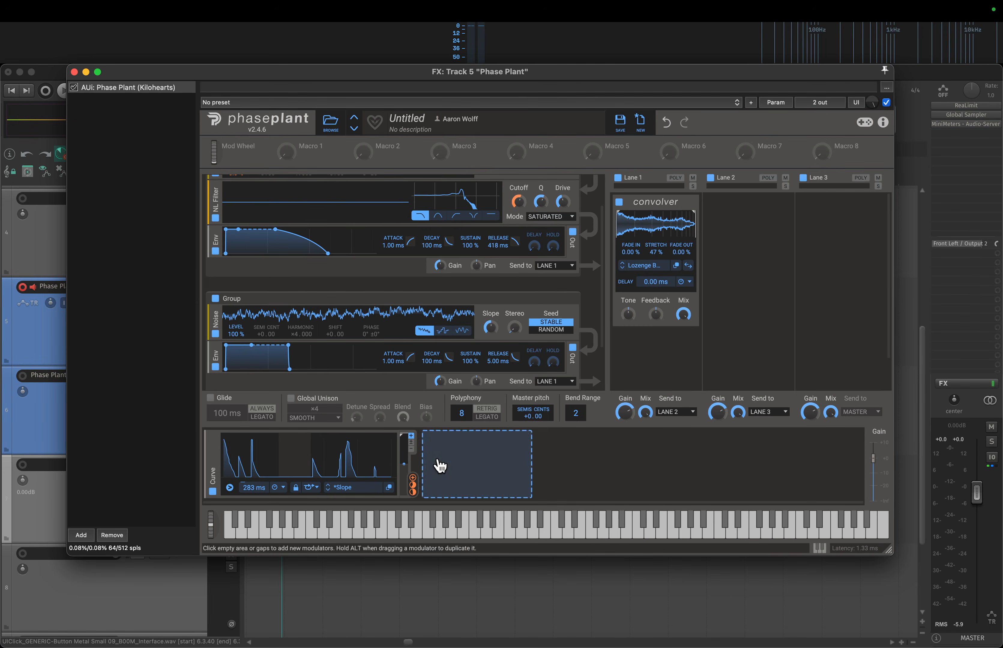
click(574, 298)
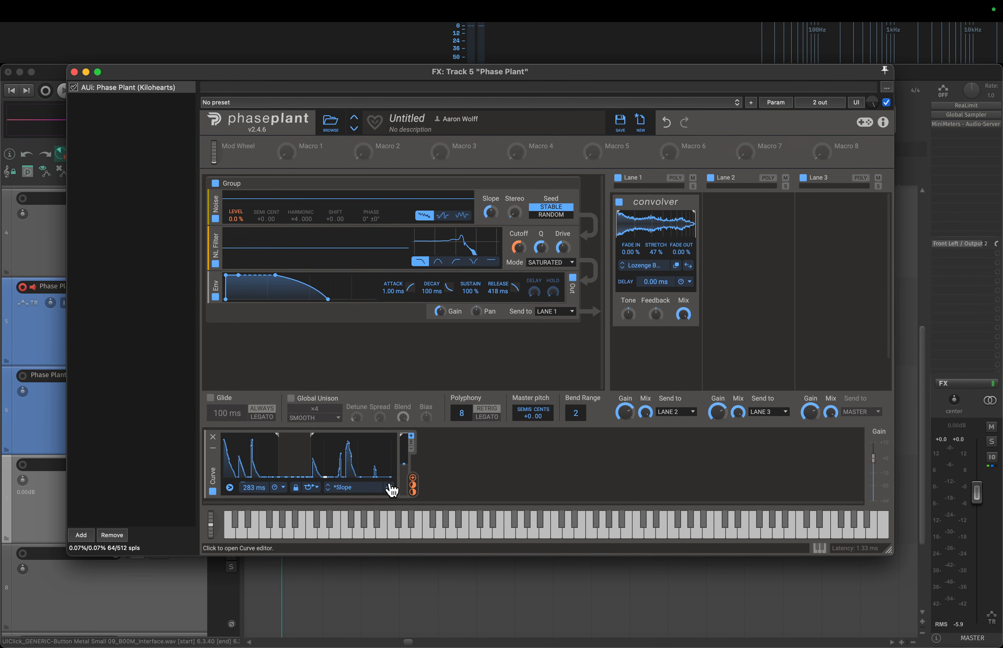
- Try out an extra spike inside the first Curve's loop region
double_click(297, 454)
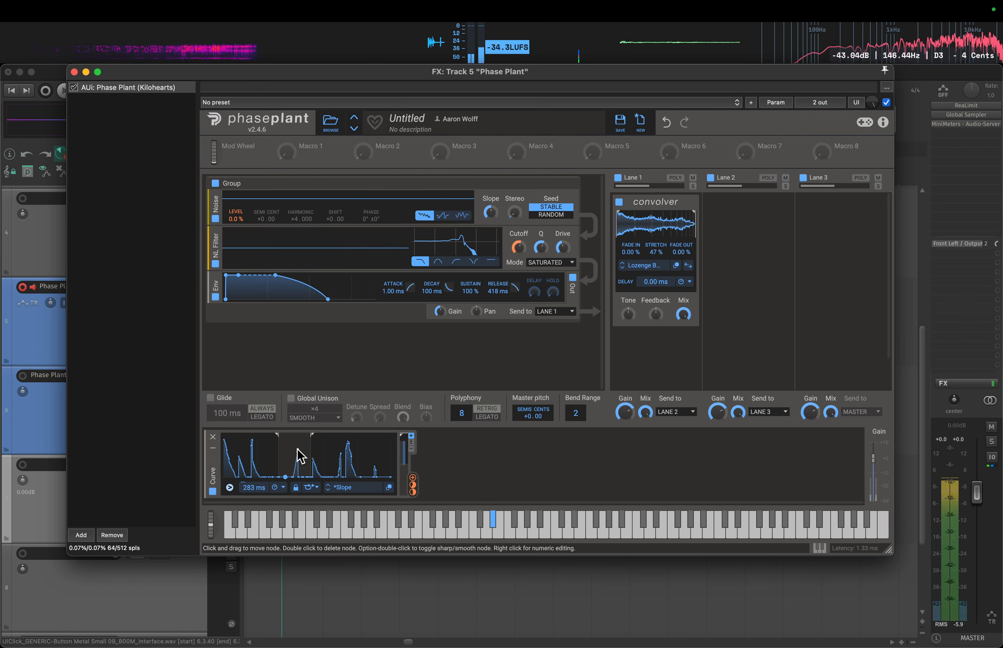
drag(297, 449, 278, 419)
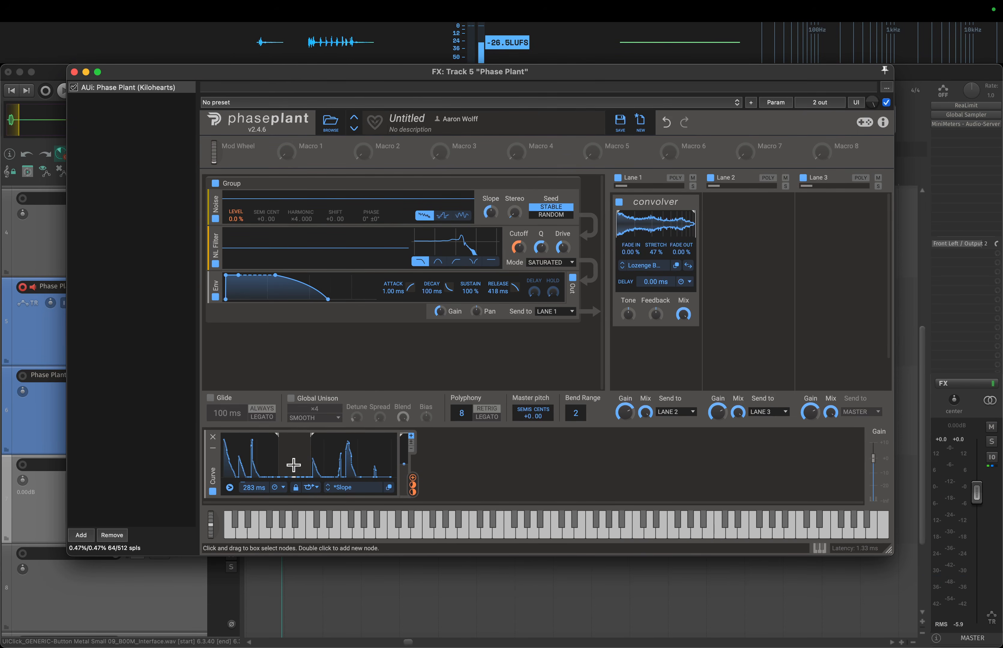
- Add a second Curve modulator and a second Noise generator group below the first group
click(497, 476)
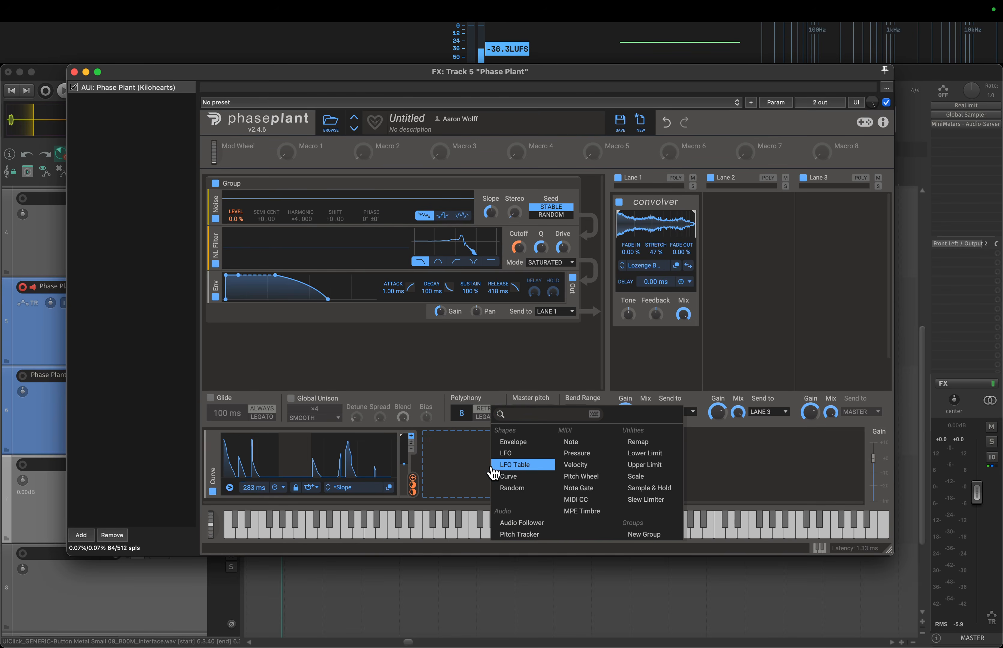
click(508, 476)
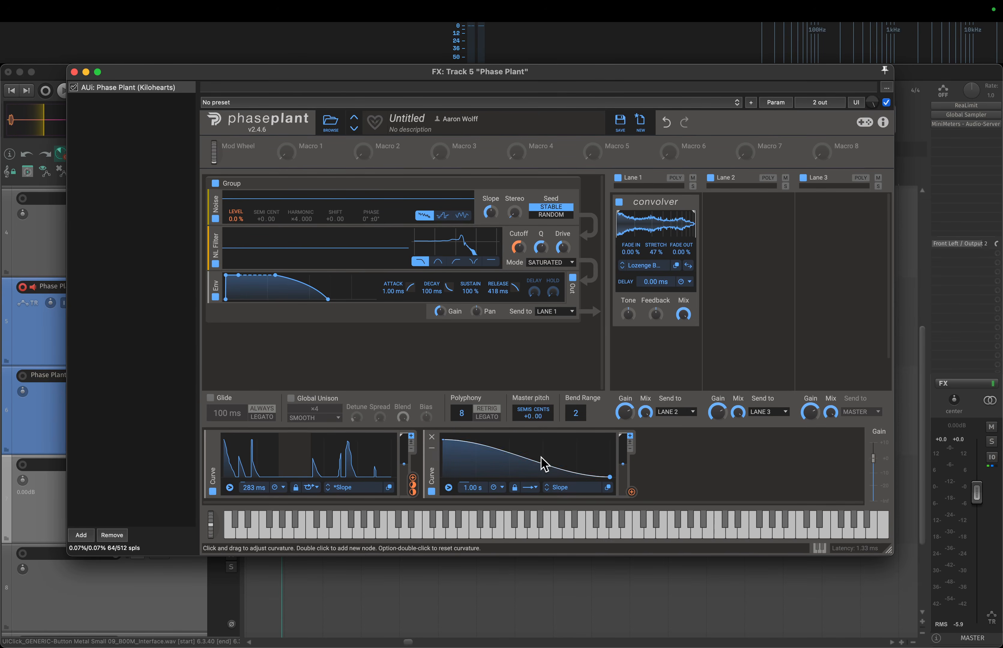
click(396, 367)
click(430, 421)
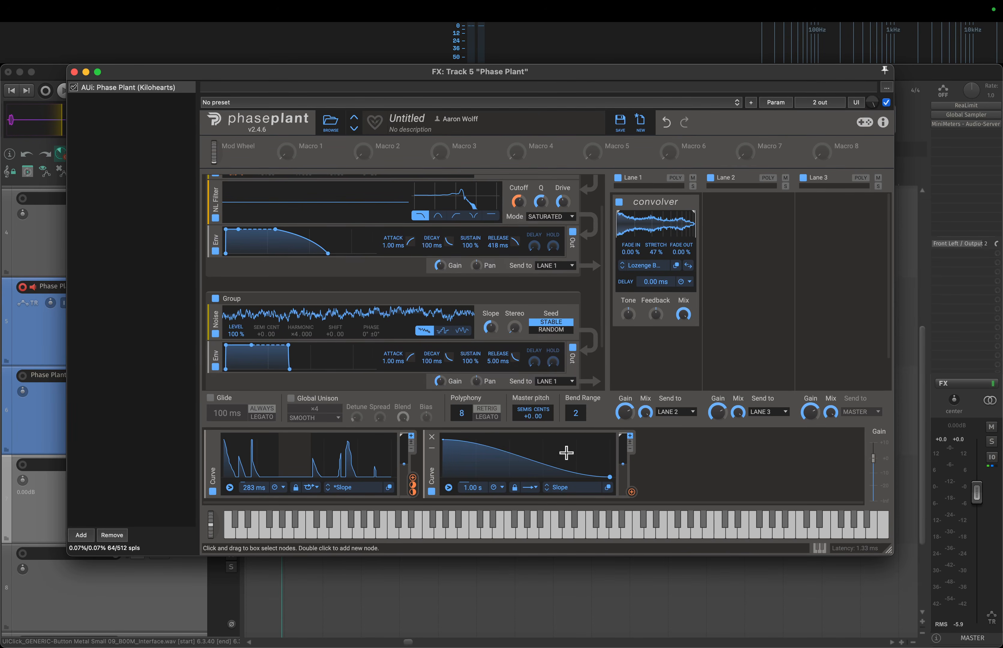
- Shape the second Curve into one narrow spike with a 291 ms length, and set a Sustain loop region around the spike
drag(566, 452, 493, 470)
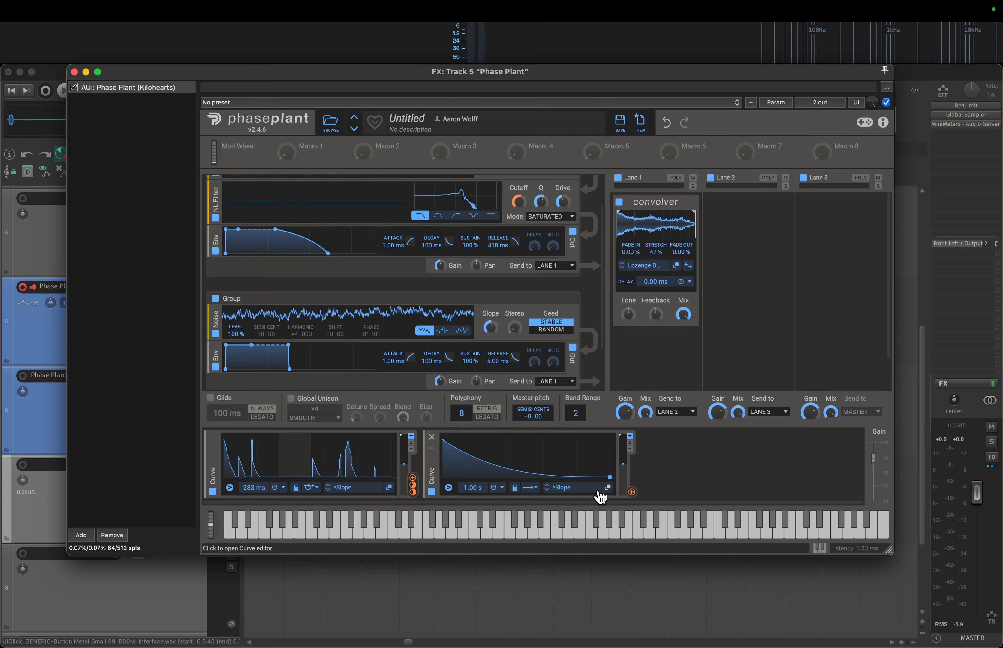
click(530, 488)
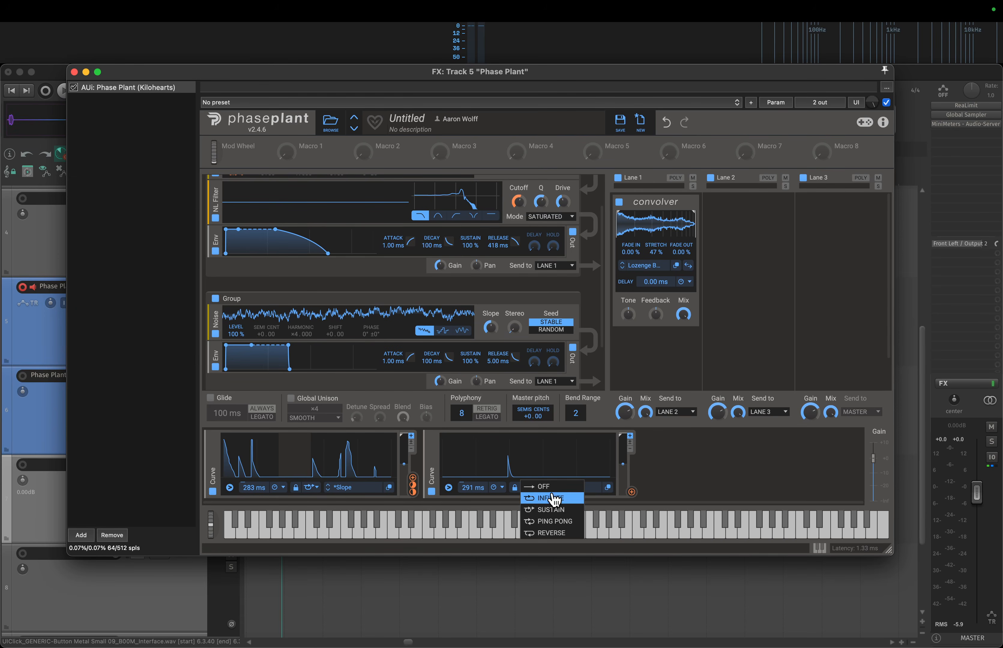
click(556, 510)
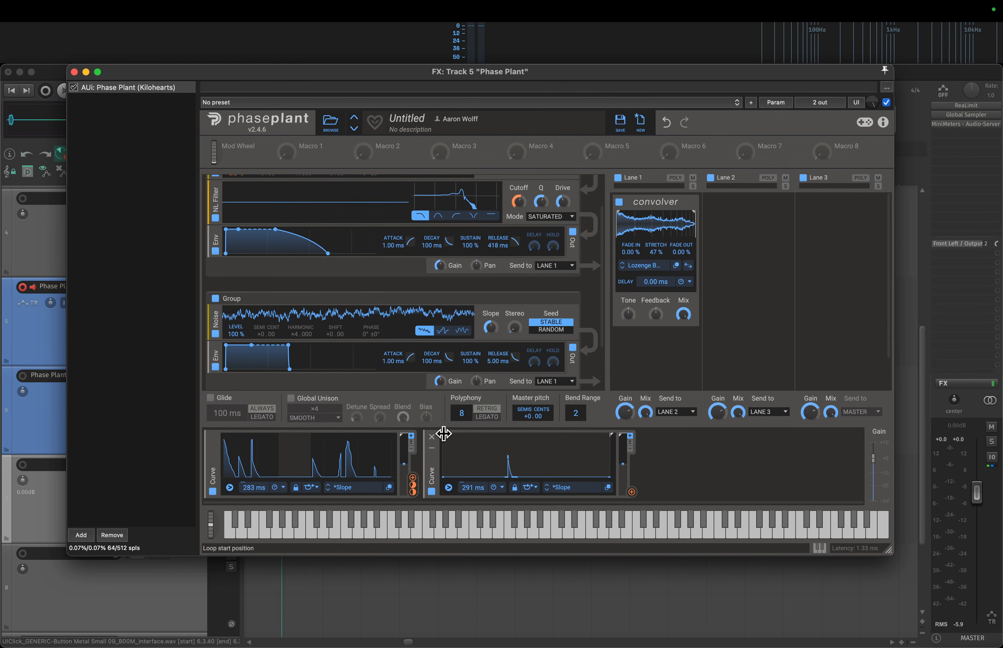
drag(444, 433, 478, 441)
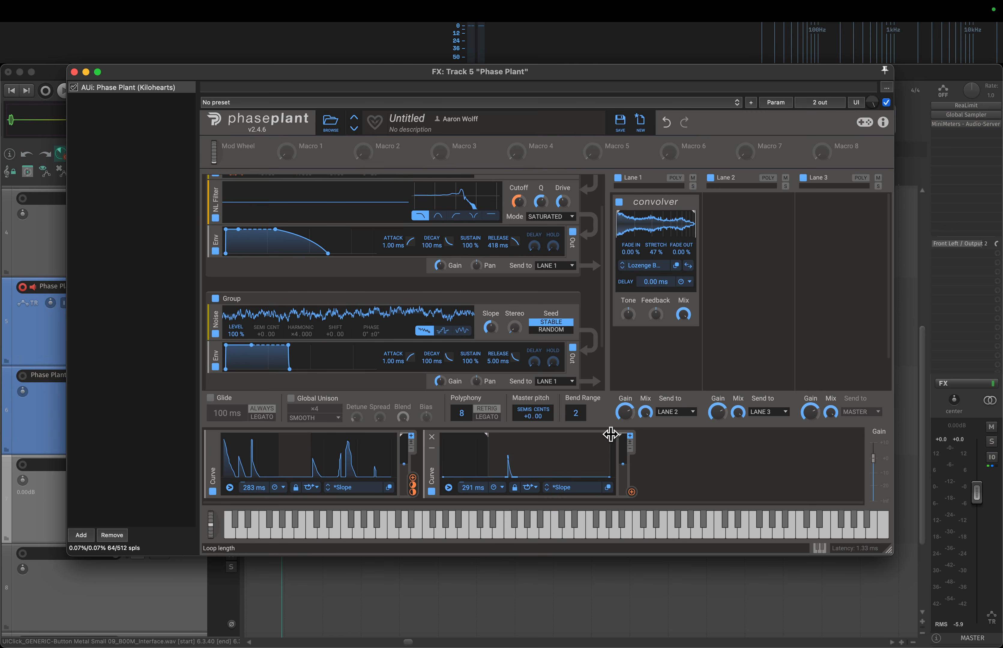
drag(611, 434, 524, 445)
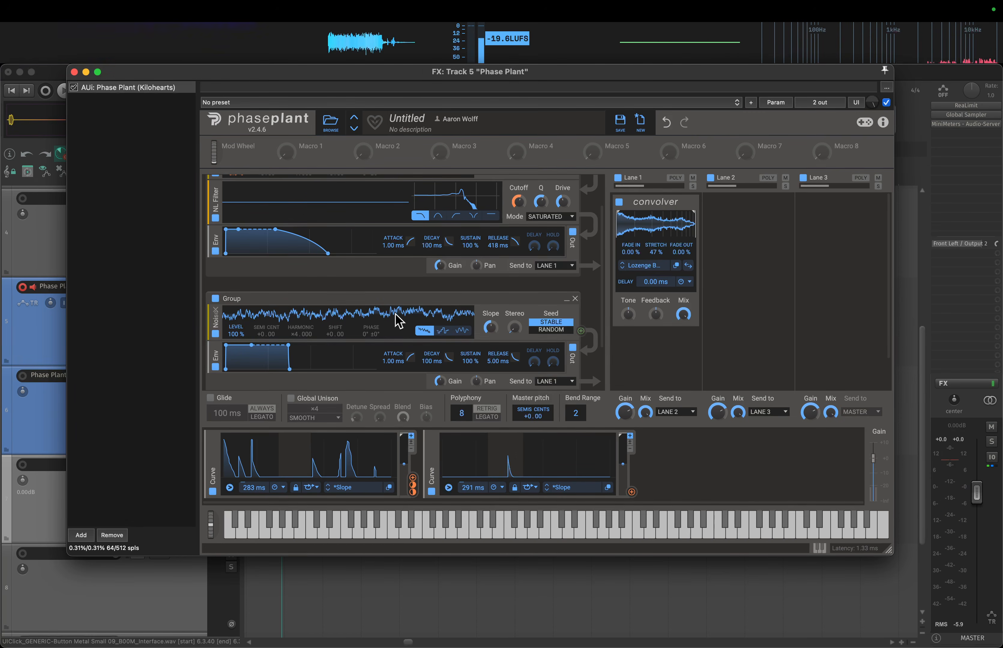
- Lower the second Noise generator's Level to 0% and modulate it with the second Curve by about +94%
drag(235, 334, 236, 376)
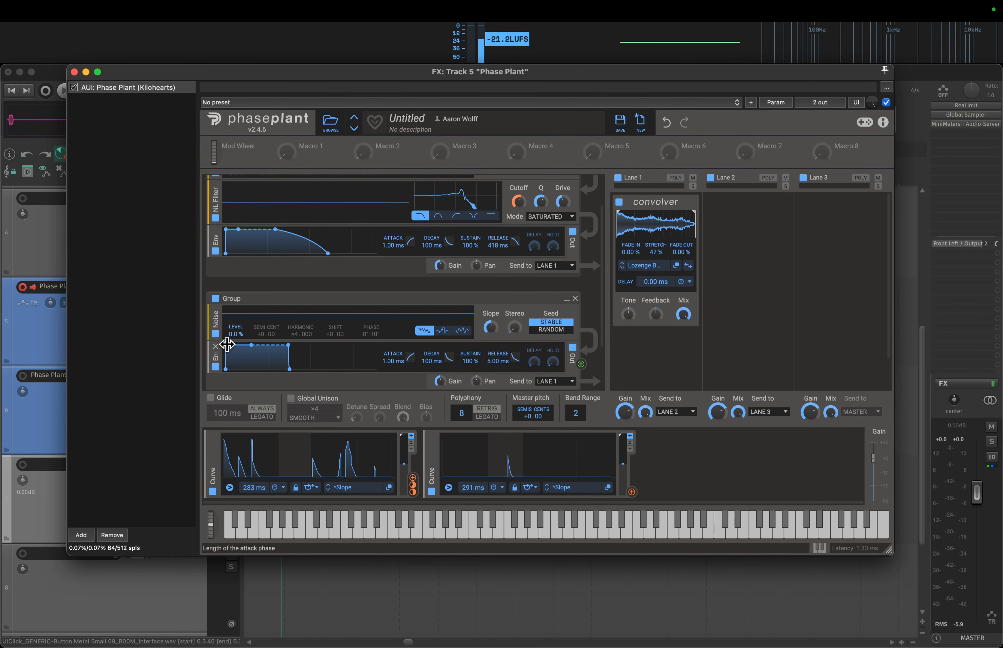
drag(632, 492, 235, 301)
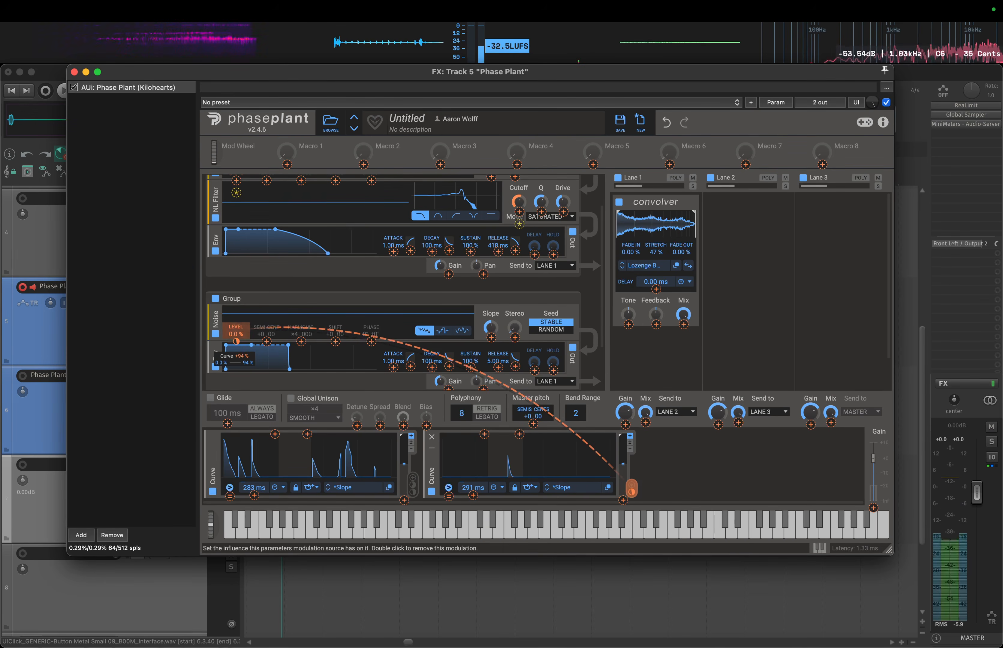
click(657, 460)
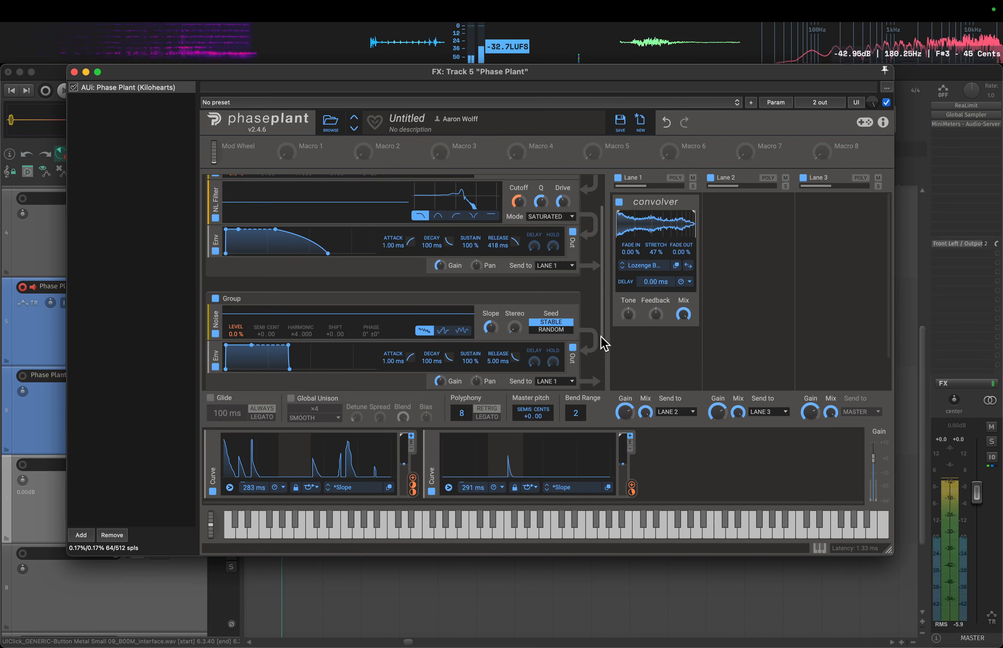
- Send the second Noise group to Lane 2 and add a Convolver to that lane
scroll(601, 350, down, 2)
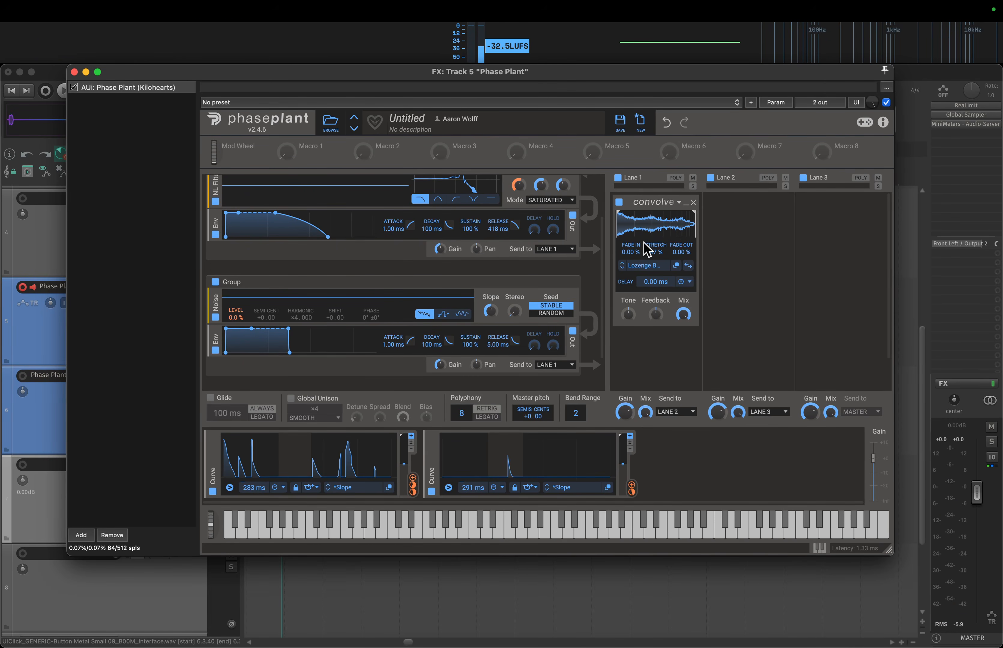
click(564, 365)
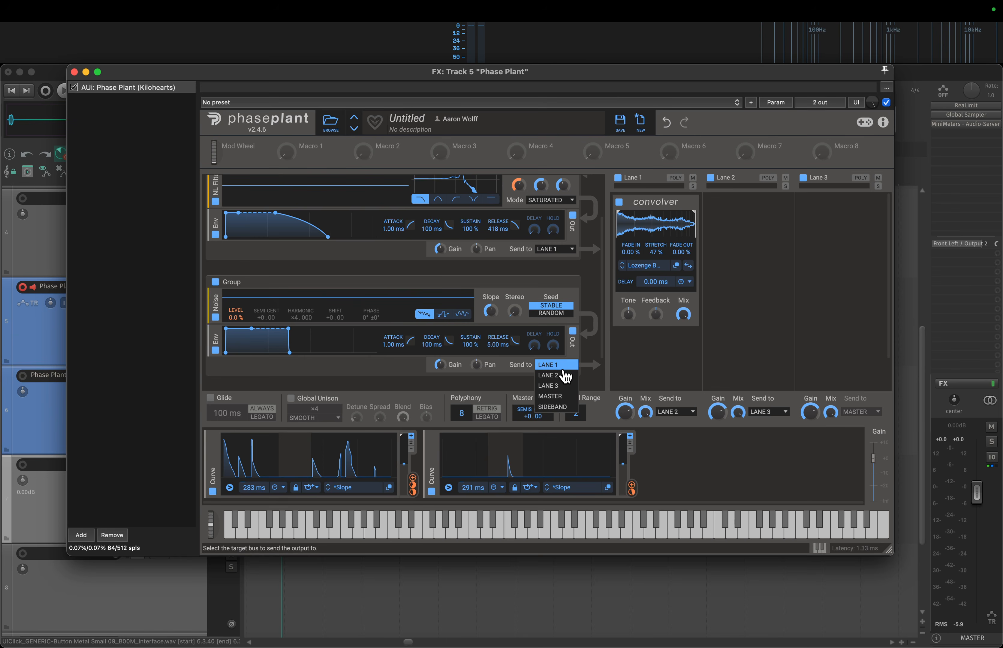
click(566, 380)
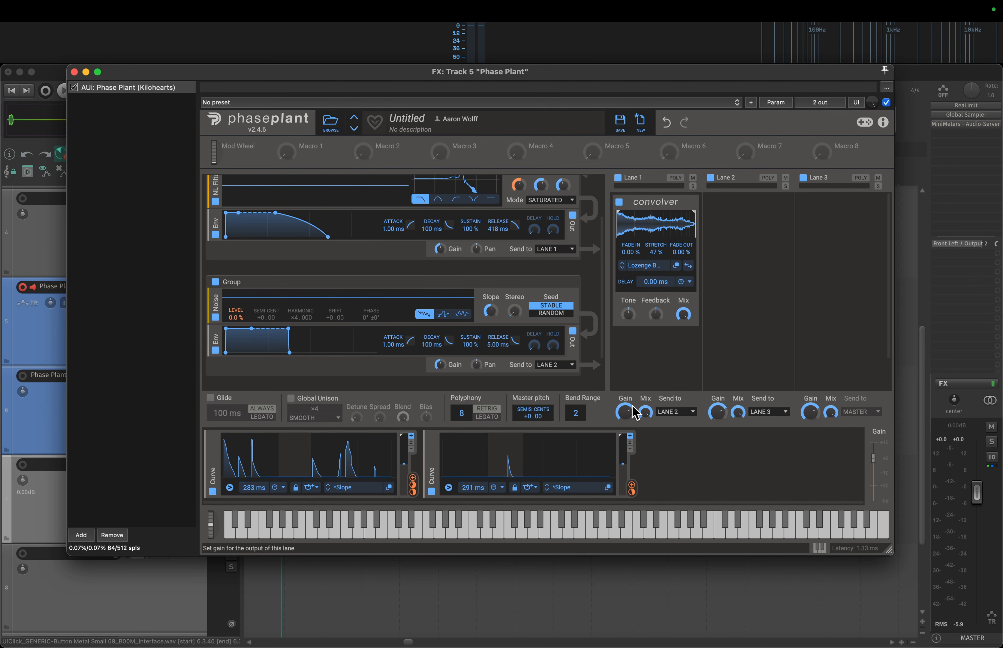
click(752, 229)
click(836, 271)
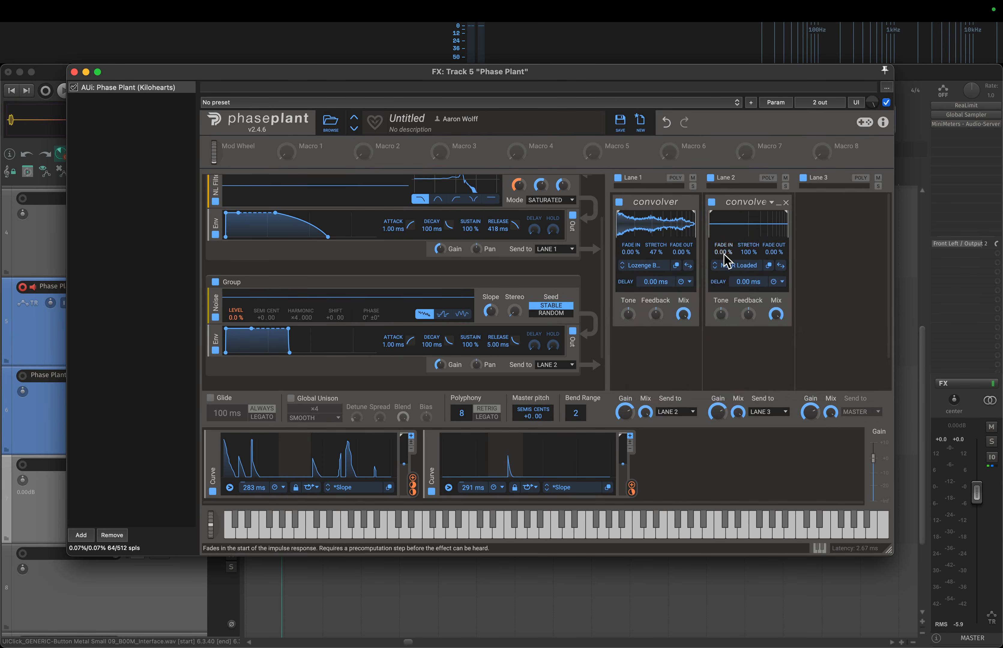
- Try the Spaces Experimental impulse responses Cookie Jar at 26% Stretch and Metalotron at 11% Stretch in Lane 2's Convolver
click(739, 266)
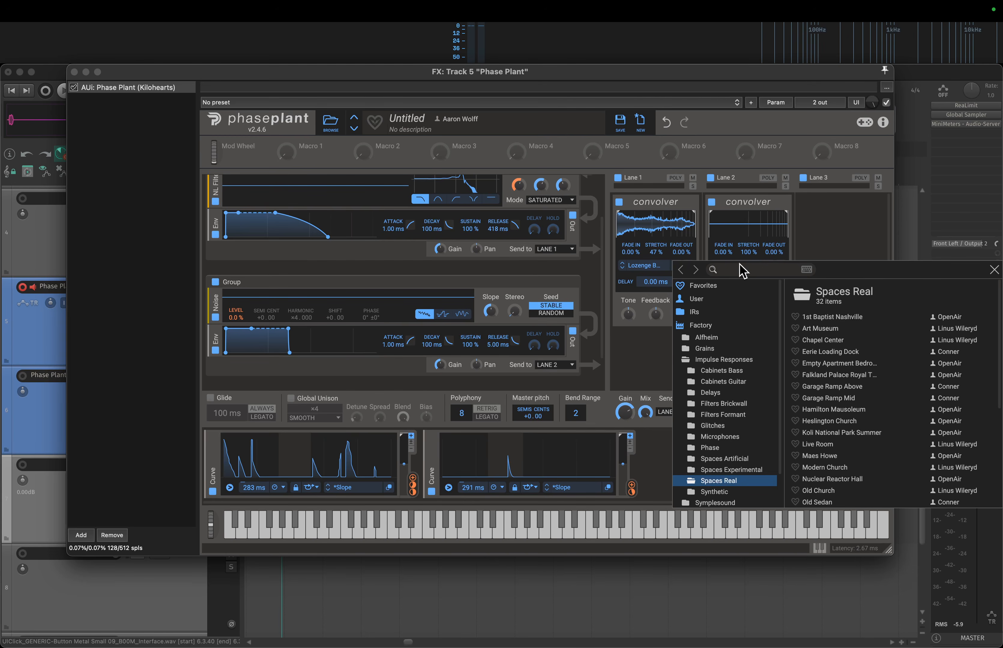
click(719, 466)
double_click(819, 410)
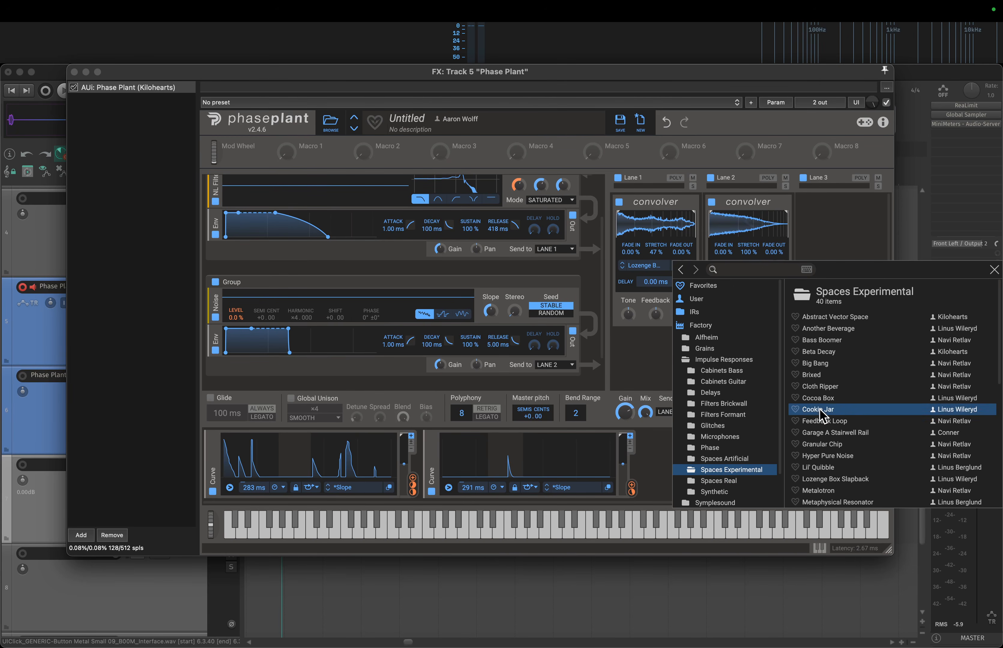
drag(746, 251, 746, 262)
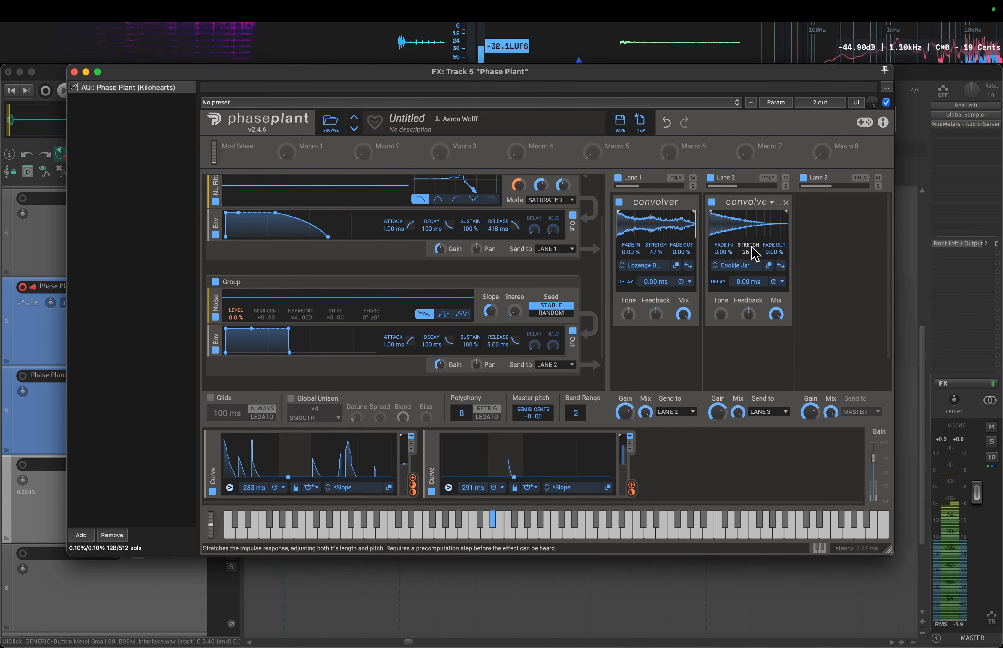
drag(698, 73, 691, 73)
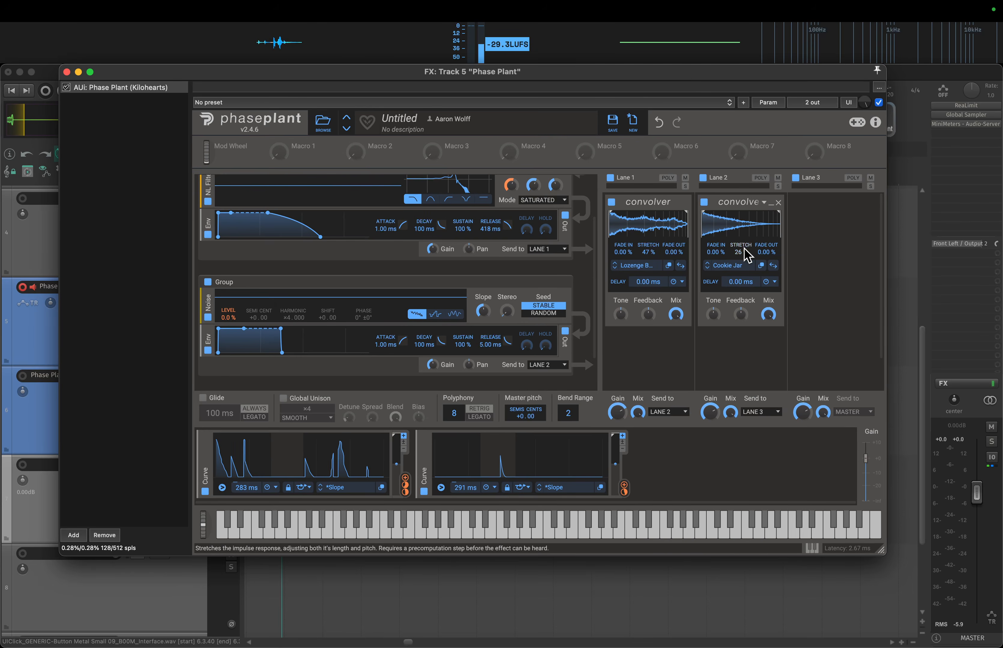
click(738, 267)
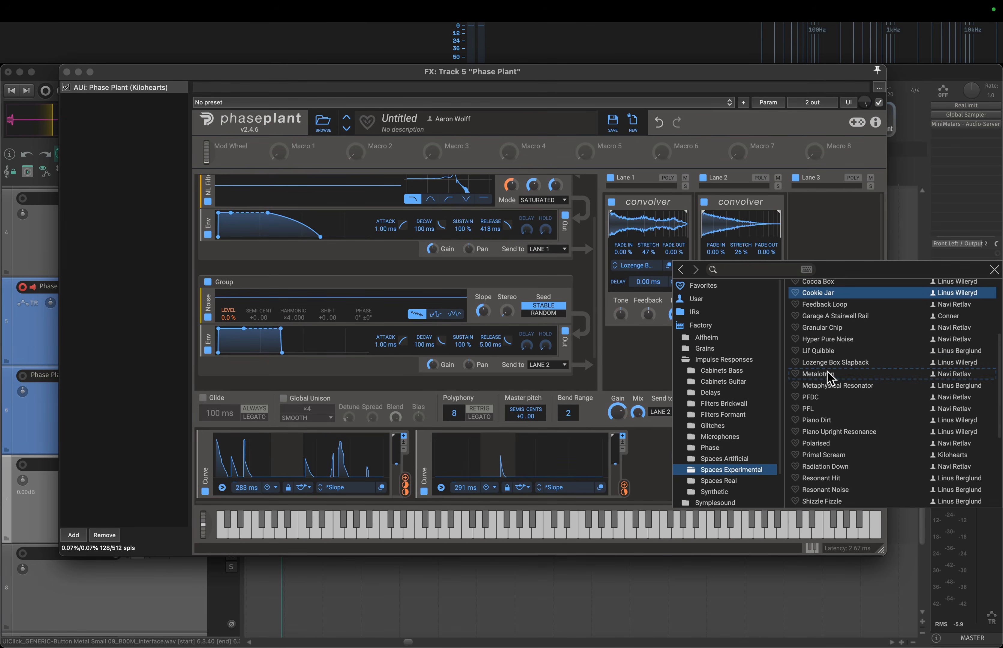
double_click(828, 375)
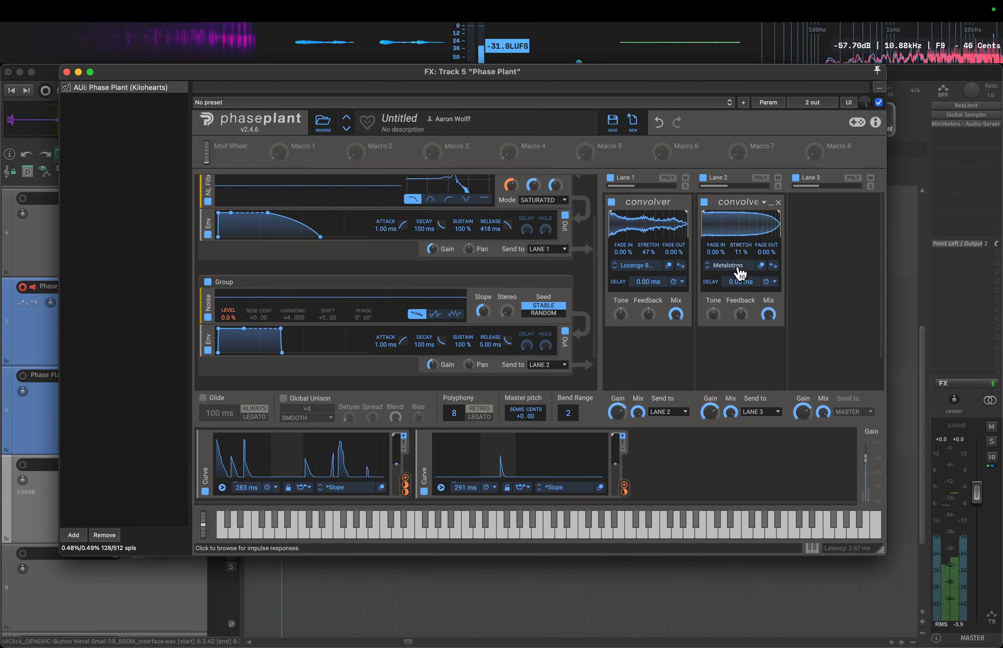
- Load the Resonant Hit impulse response into Lane 2's Convolver and set its Stretch to 14%
click(740, 274)
double_click(829, 477)
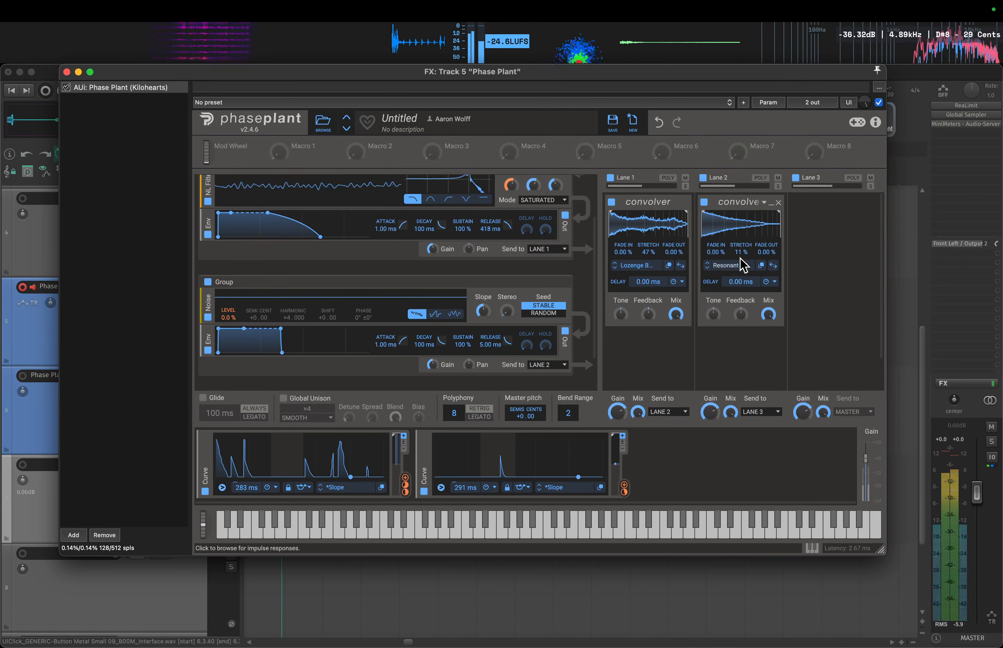
drag(741, 252, 740, 246)
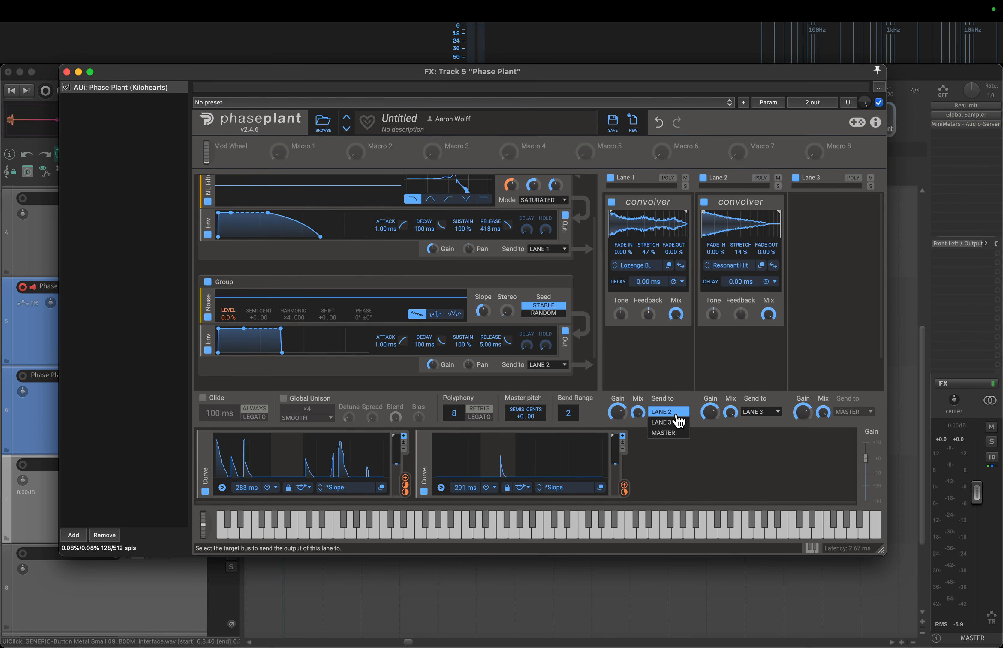
- Route Lane 1's output to Lane 3 and toggle Lane 2's Convolver to compare the sound
click(677, 423)
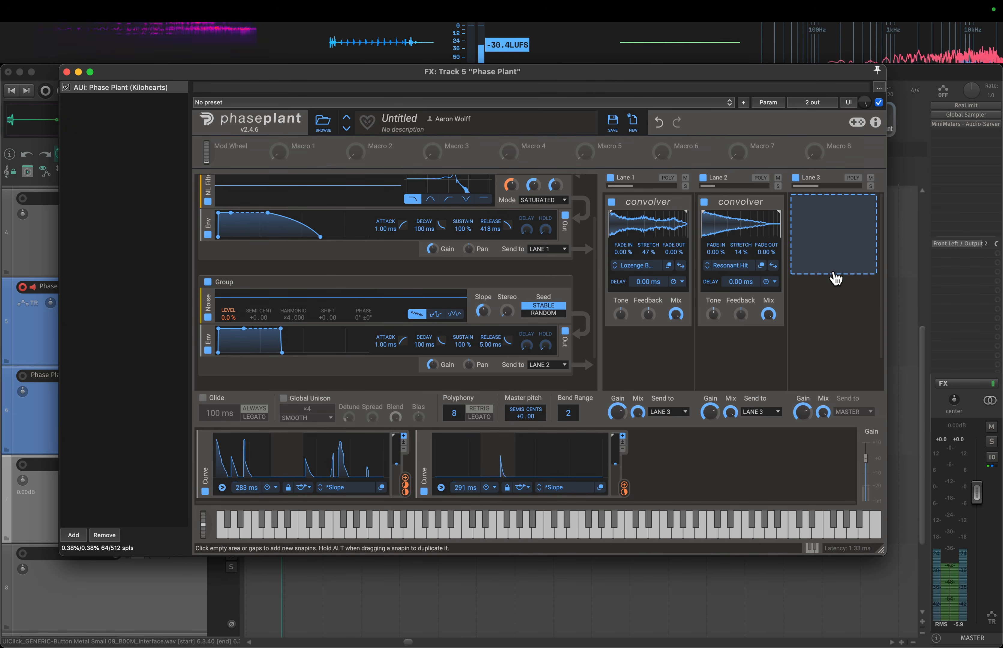
click(704, 202)
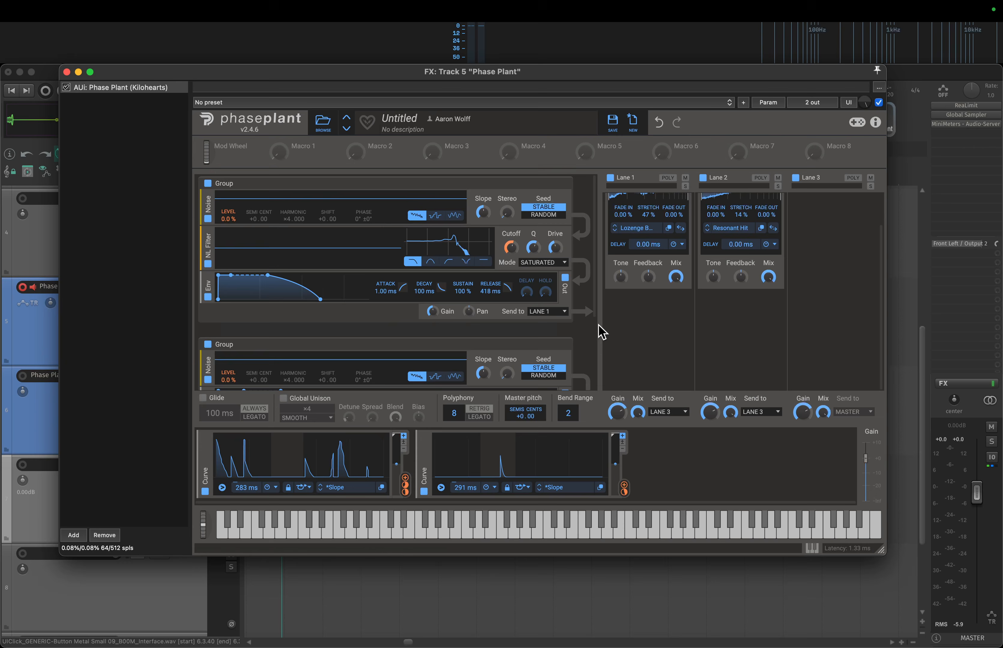
- Try the Spaces Experimental impulse responses Swamp Juice and Sticky Metal in Lane 2's Convolver, setting the Stretch to 32% for Sticky Metal
scroll(572, 345, down, 3)
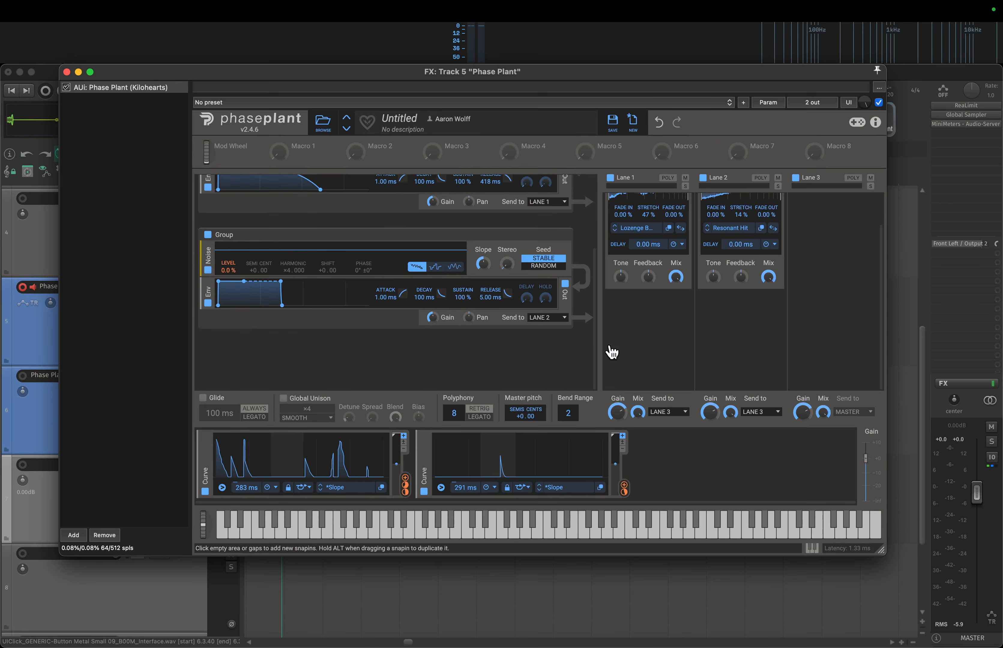
click(738, 236)
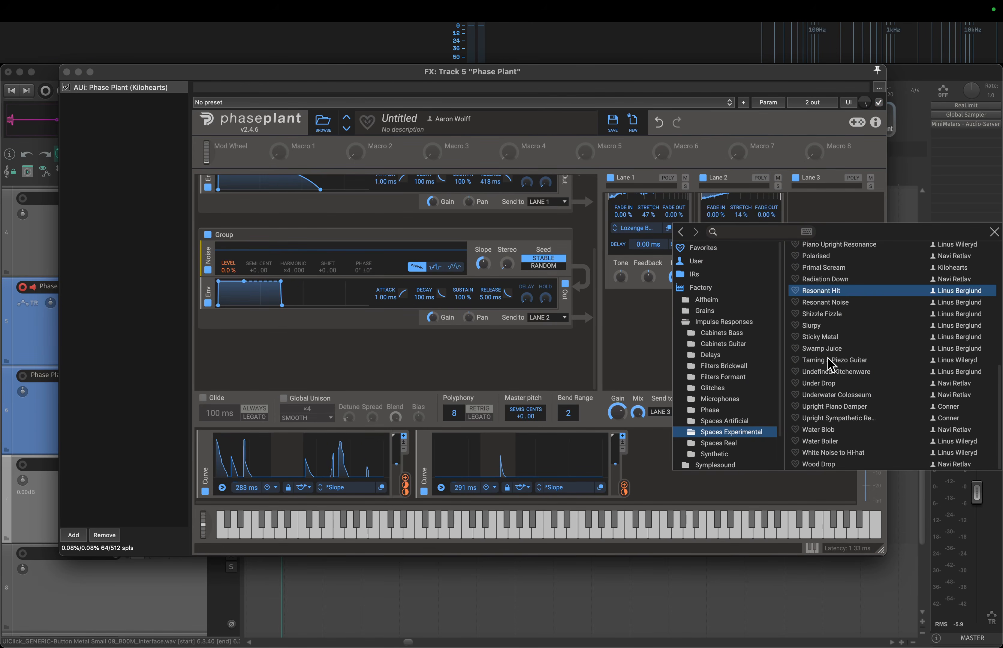
click(827, 358)
click(824, 349)
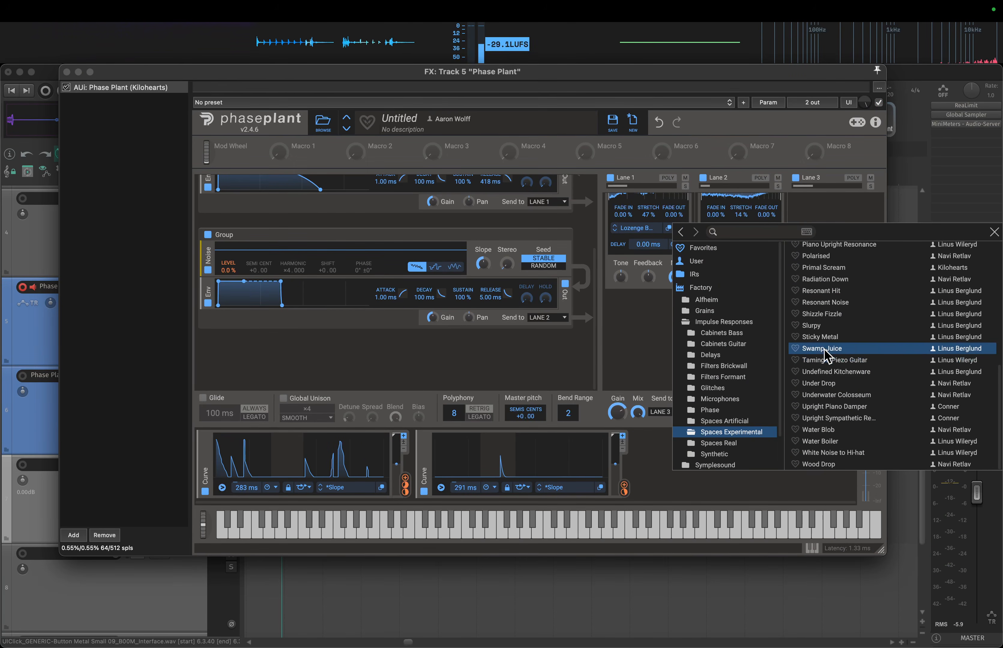
click(822, 339)
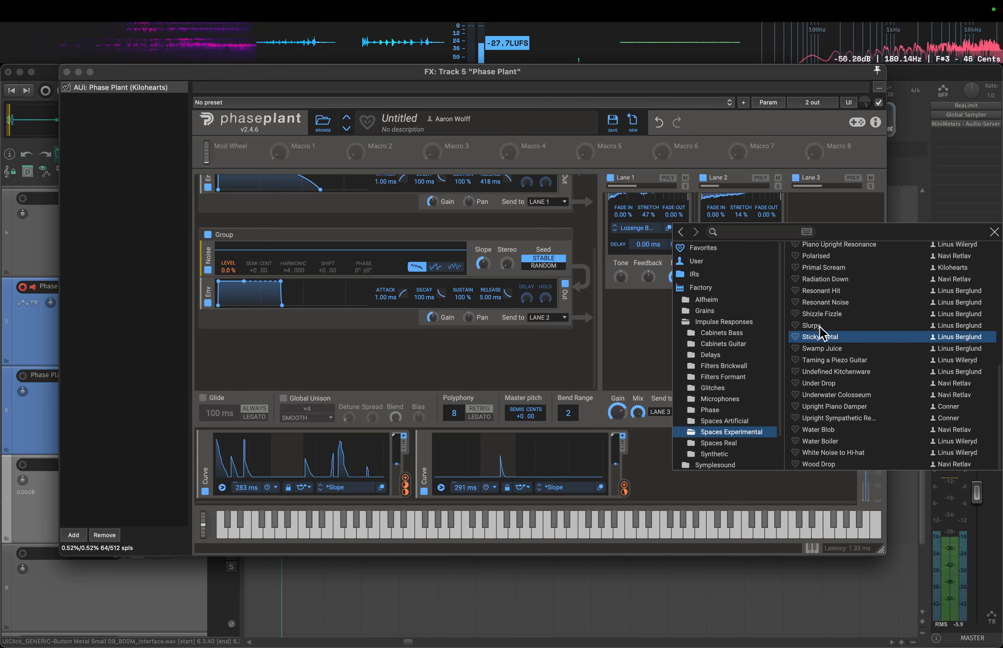
double_click(819, 337)
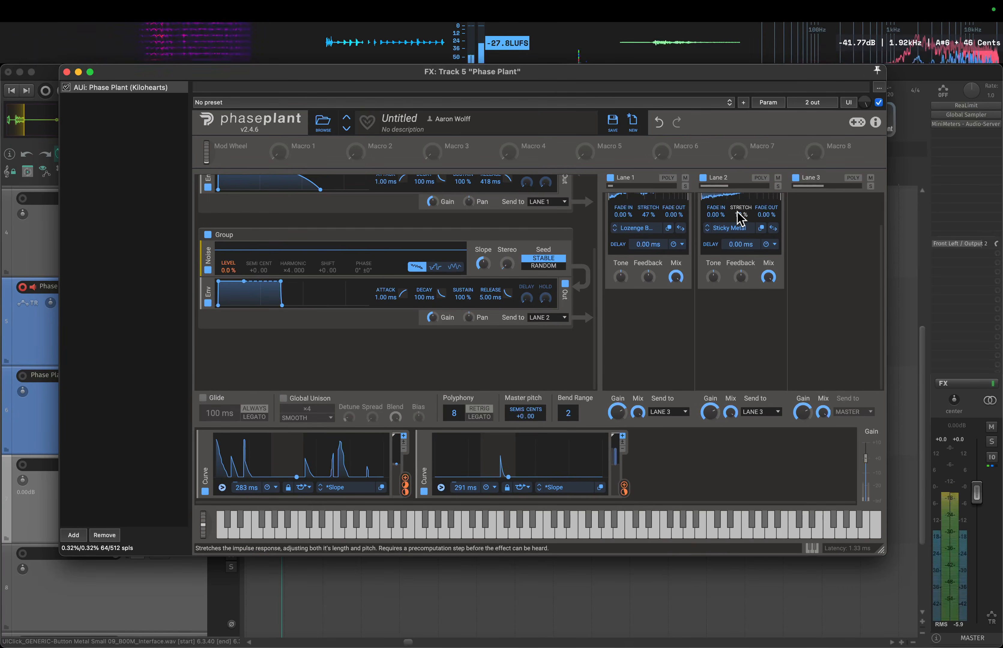
drag(737, 213, 737, 195)
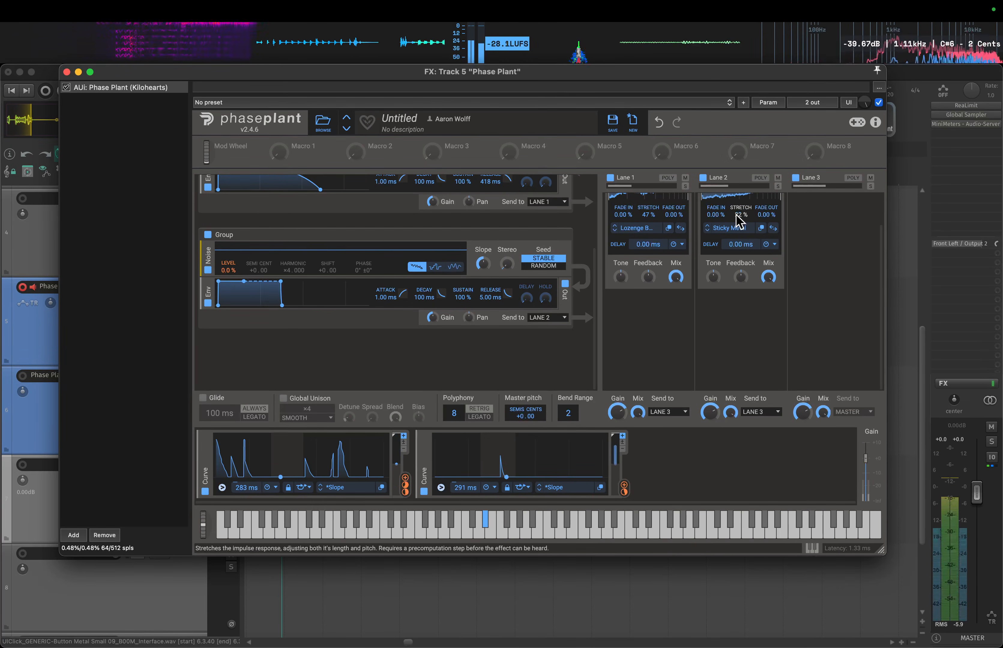
- Load Sticky Metal into Lane 1's Convolver and, with Lane 2's Convolver and the second Noise group switched off, set its Stretch to 80%
click(635, 229)
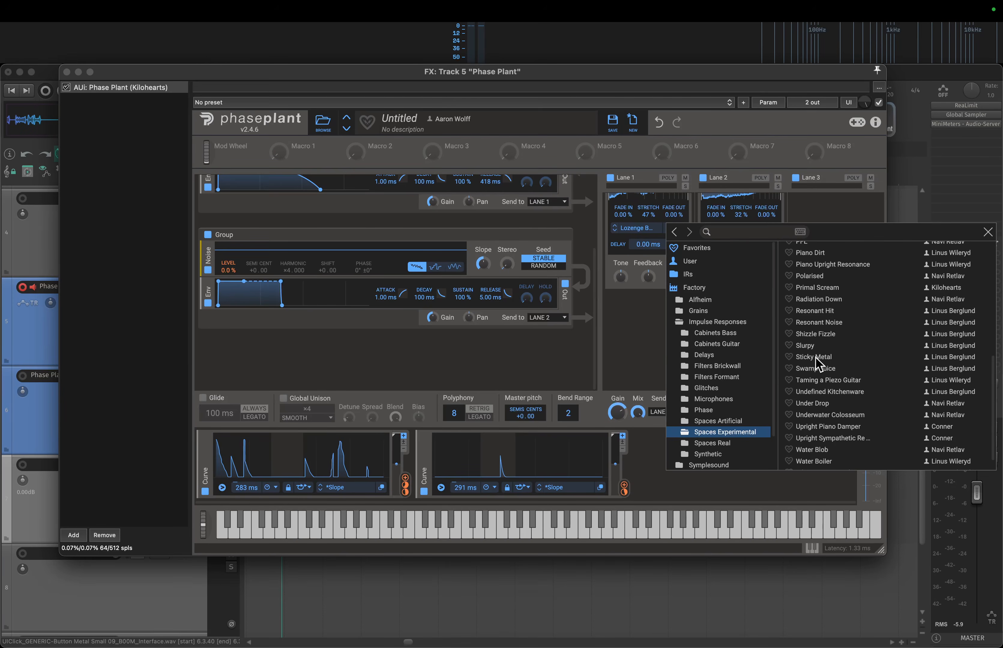
double_click(816, 357)
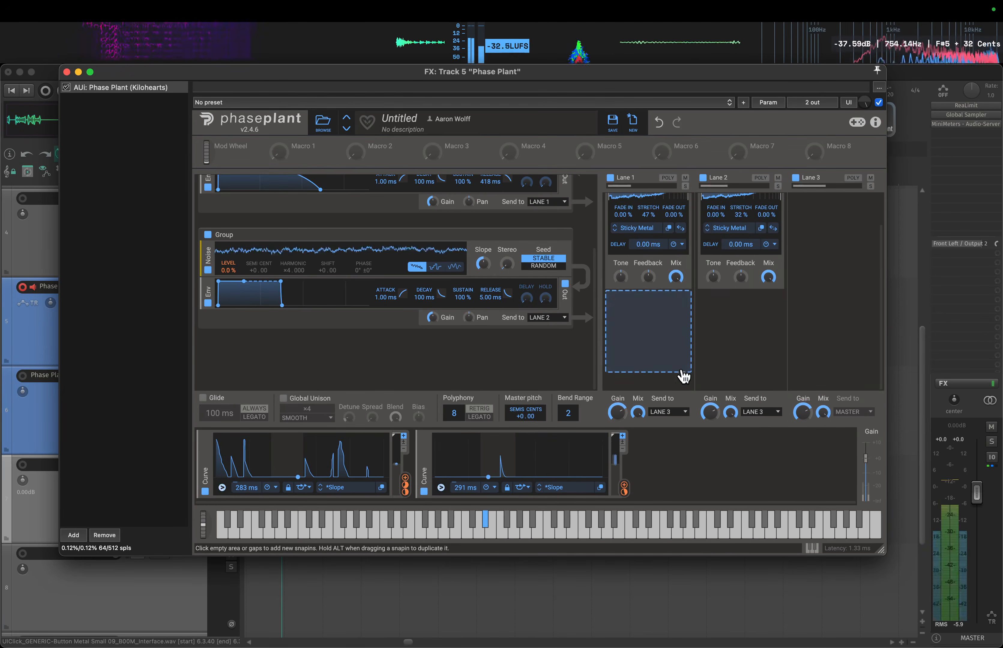
click(704, 203)
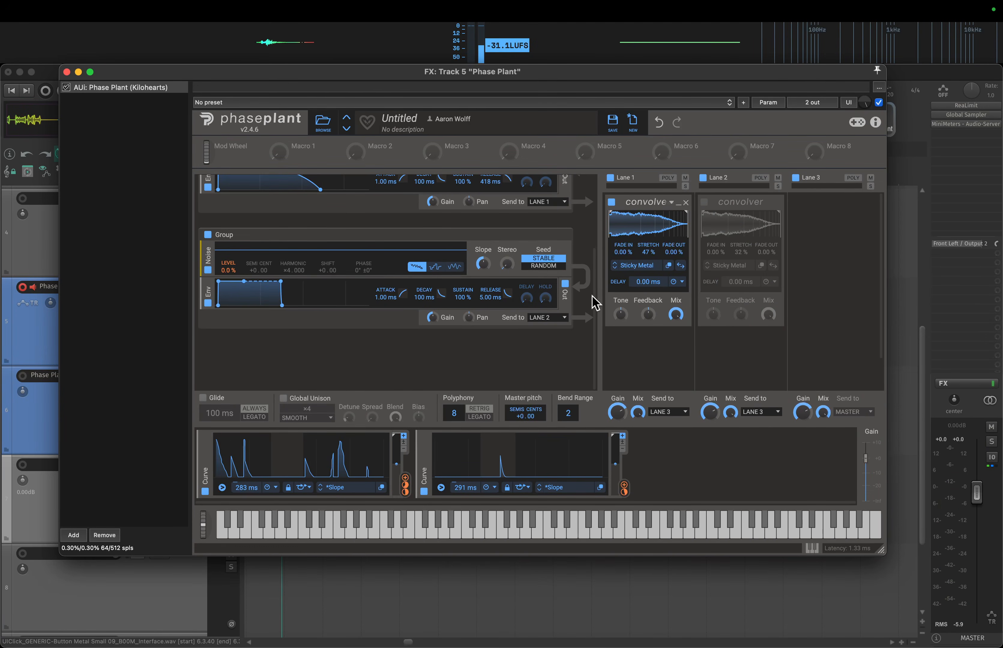
click(208, 234)
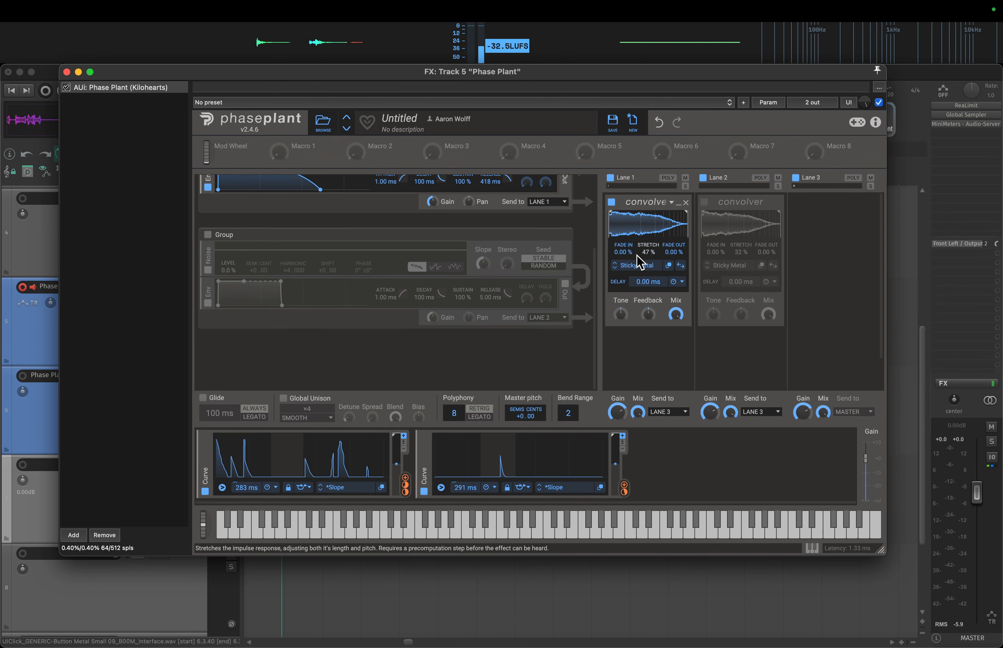
mouse_move(647, 253)
mouse_down()
mouse_move(647, 223)
mouse_move(645, 262)
mouse_up()
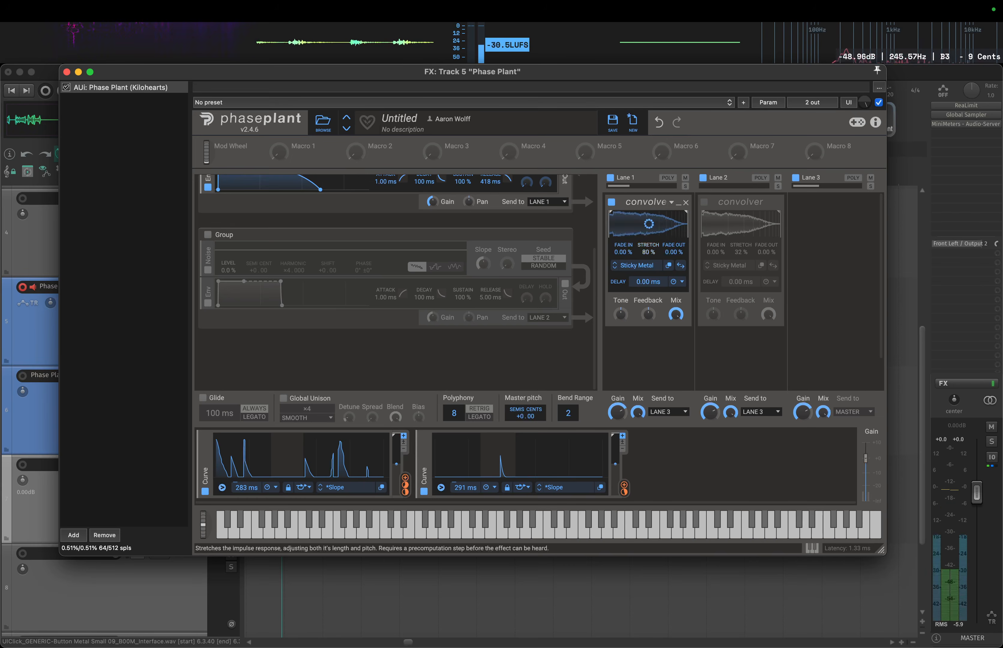
- Re-enable the second Noise group and Lane 2's Convolver, and load the Undefined Kitchenware impulse response into that Convolver
click(207, 234)
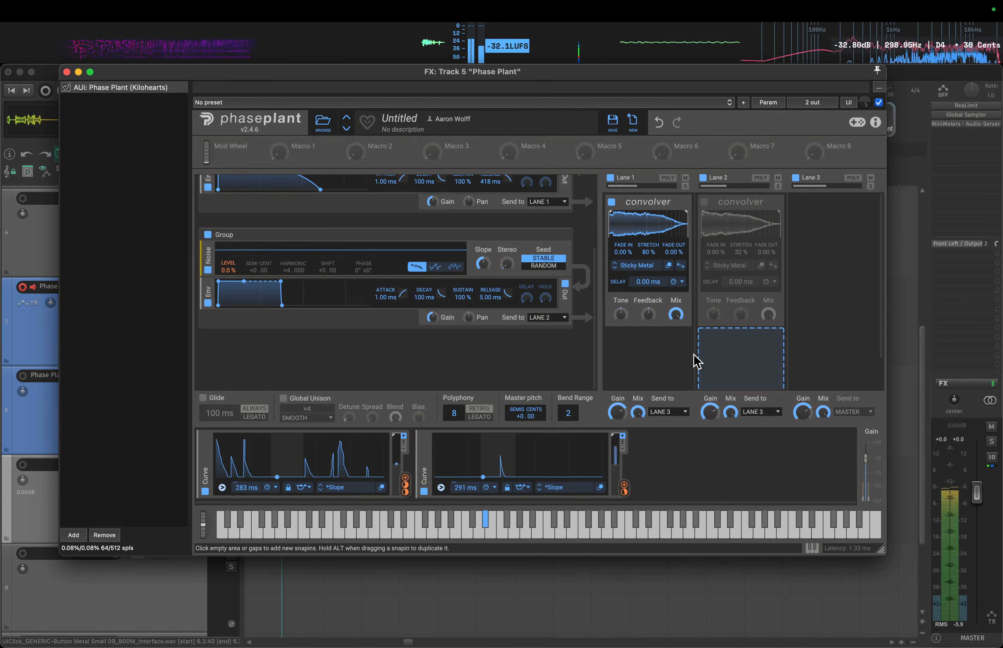
click(708, 206)
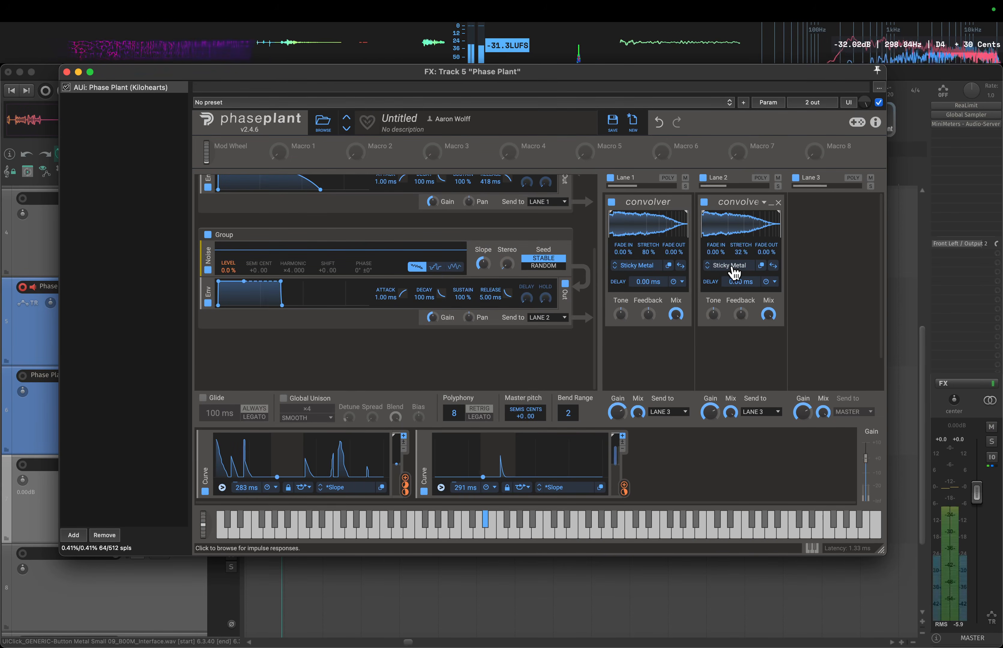
click(732, 267)
double_click(818, 411)
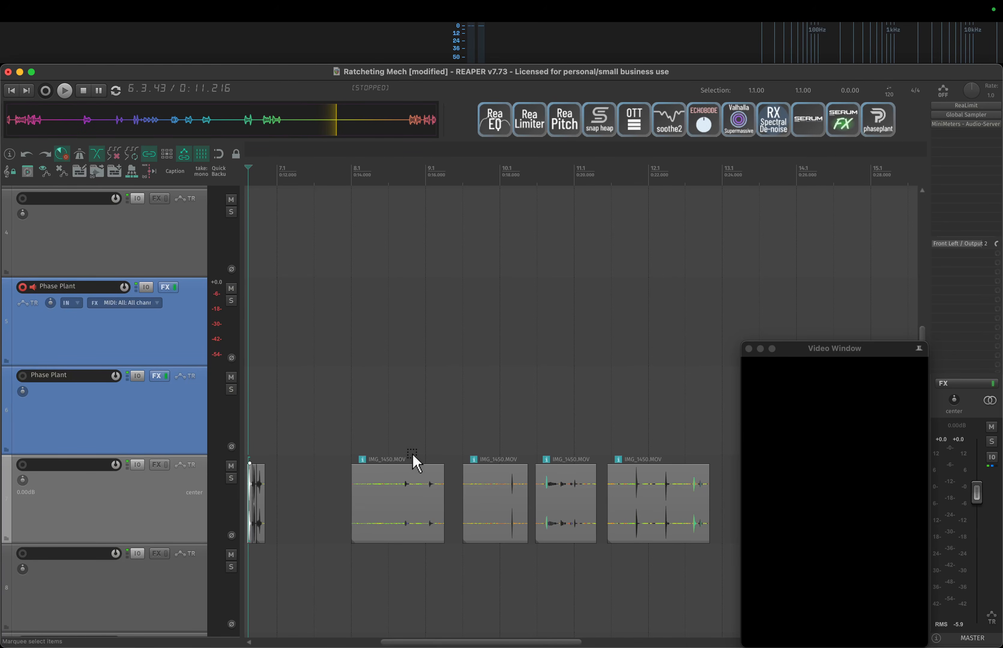
- Audition the IMG_1450.MOV and IMG_1451.MOV recordings on track 7 in REAPER for a hit usable as an impulse response
click(397, 438)
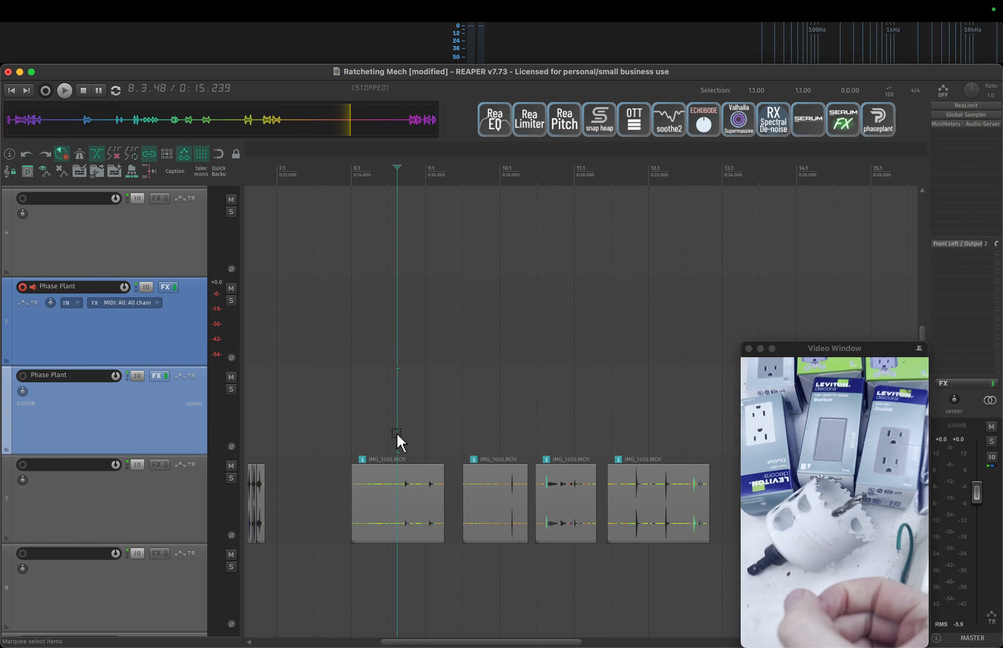
key(space)
key(space)
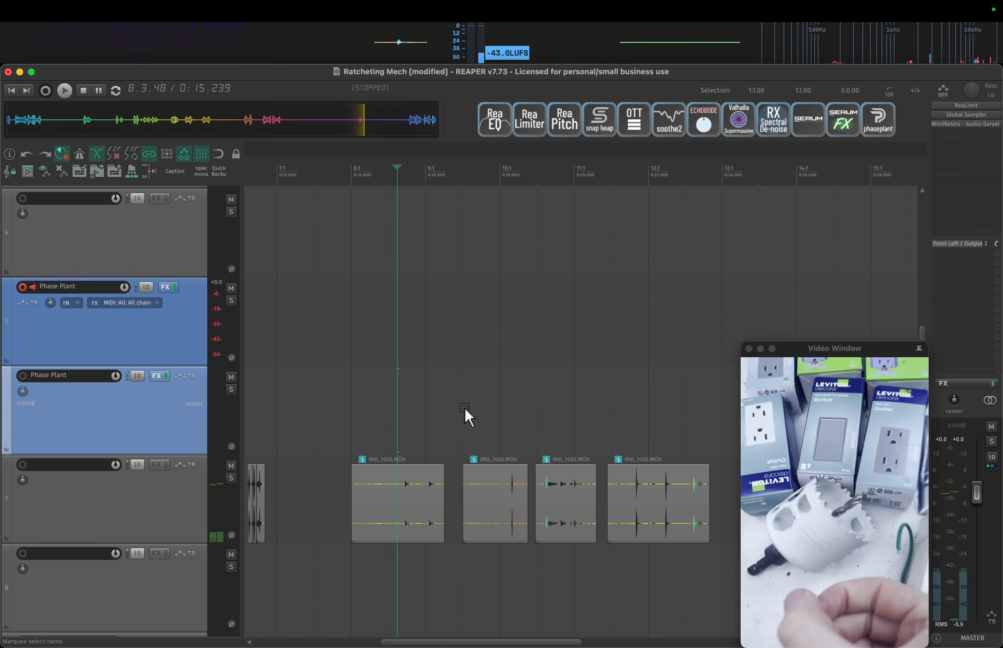
drag(520, 415, 361, 438)
scroll(559, 448, right, 10)
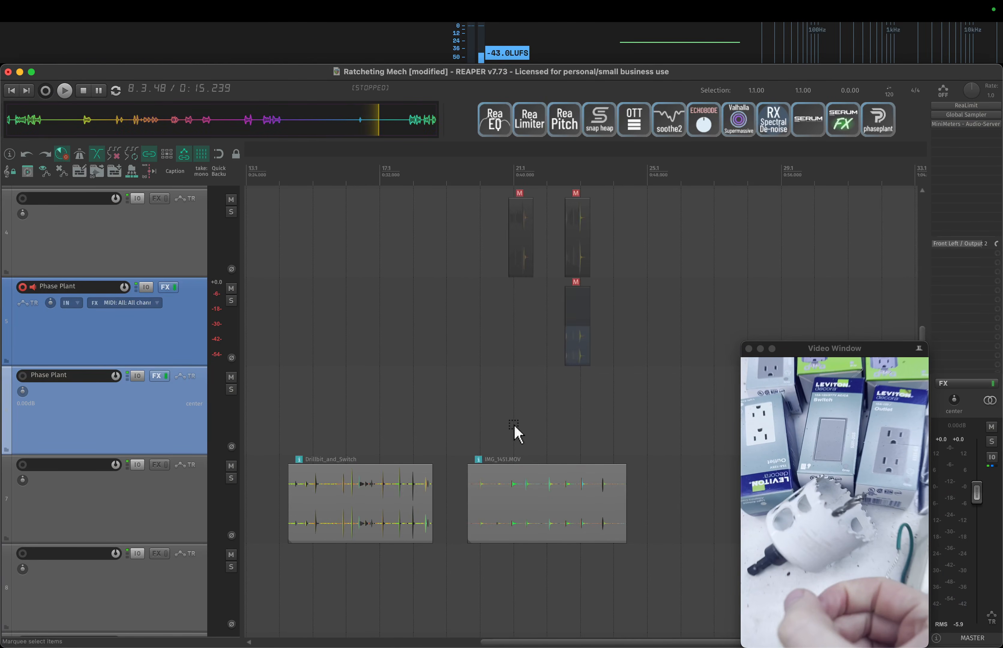
click(514, 428)
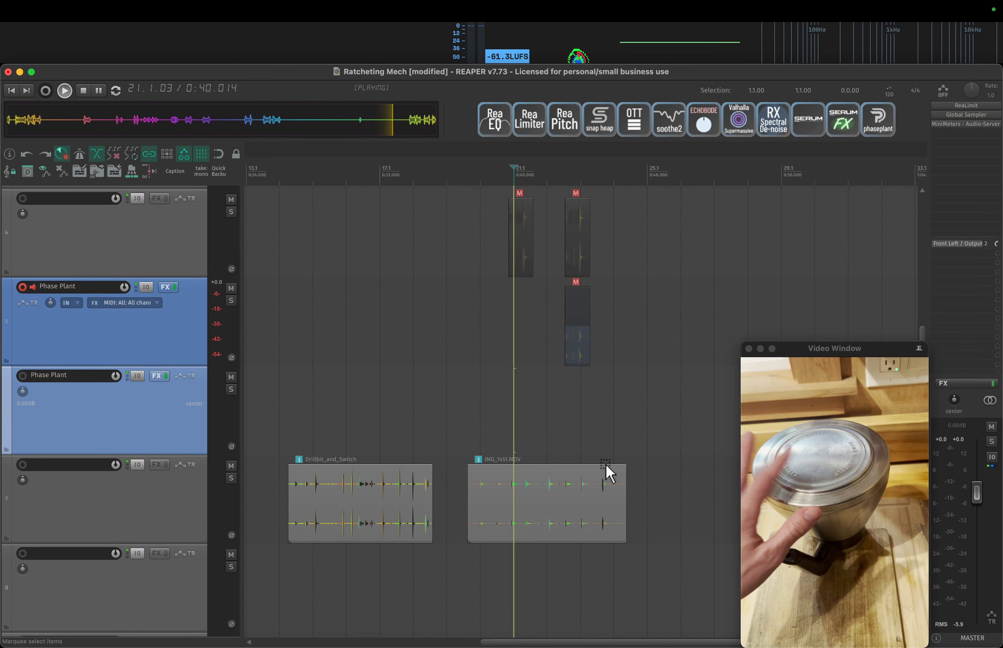
scroll(608, 464, up, 3)
click(570, 456)
scroll(577, 465, up, 15)
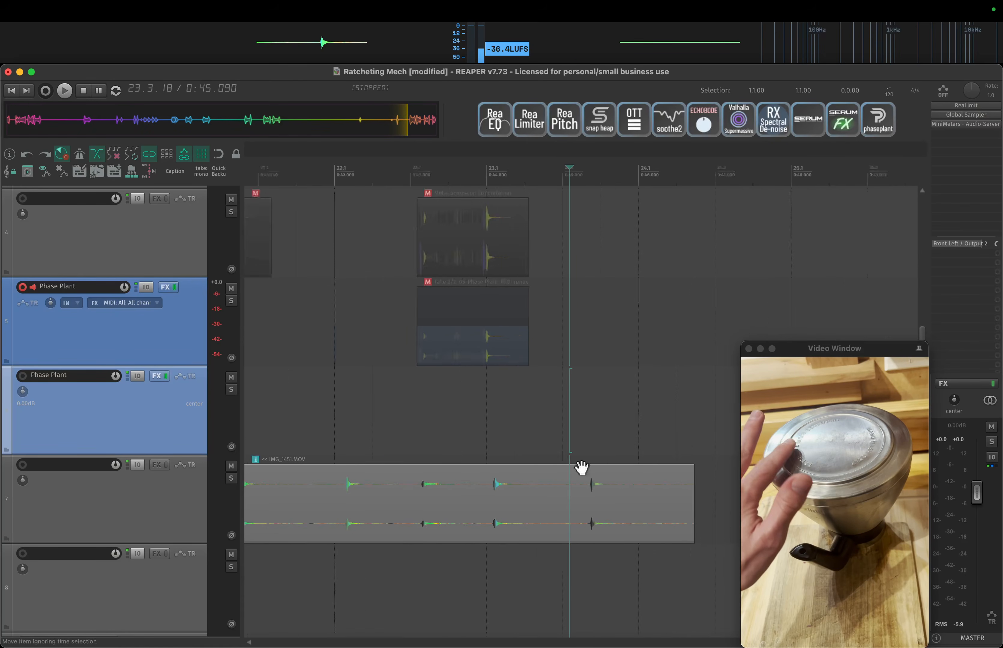
key(space)
key(space)
- Split the last hit of the IMG_1451.MOV clip into its own item, boost it by 7.90 dB and glue it
click(471, 494)
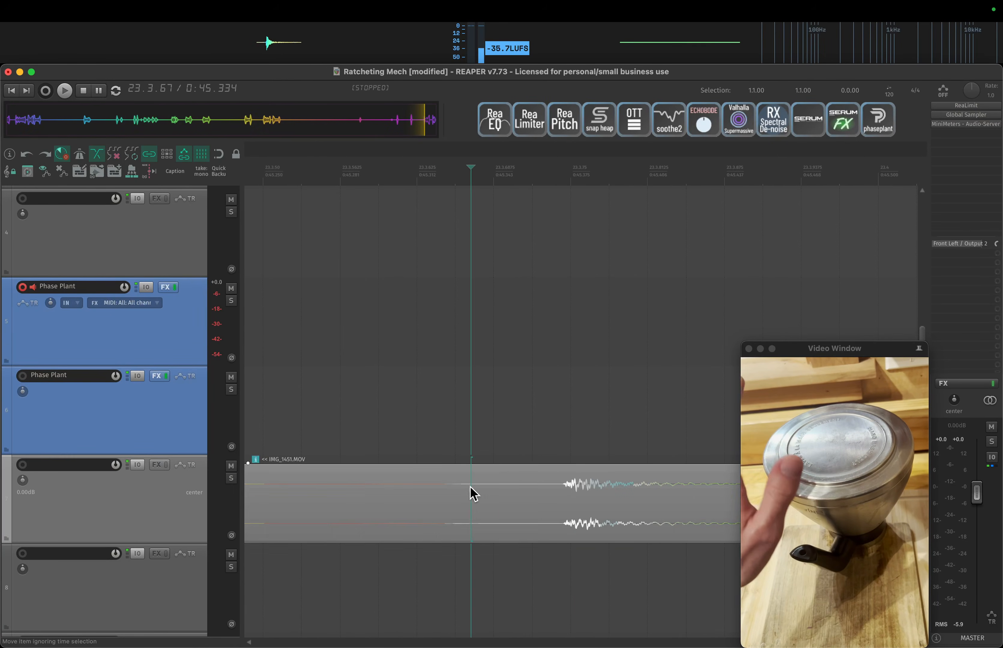
key(Tab)
key(s)
scroll(374, 544, down, 5)
click(520, 527)
key(s)
click(448, 524)
key(shift+Tab)
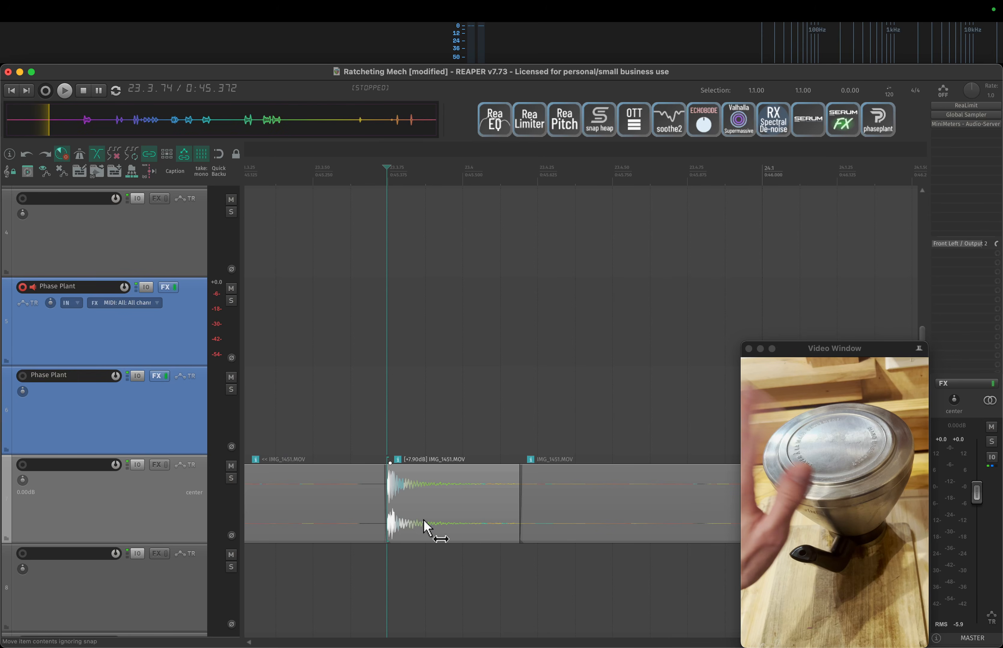
scroll(552, 497, down, 4)
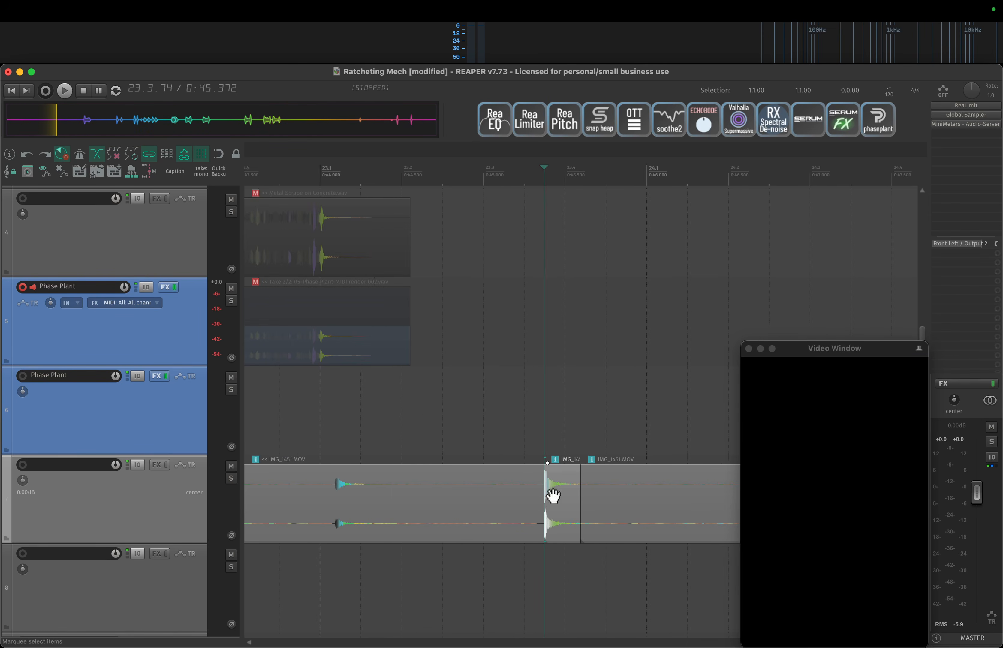
- Load the glued IMG_1451 item as the impulse response of Lane 2's Convolver in track 5's Phase Plant and set its Stretch to 18%
click(169, 288)
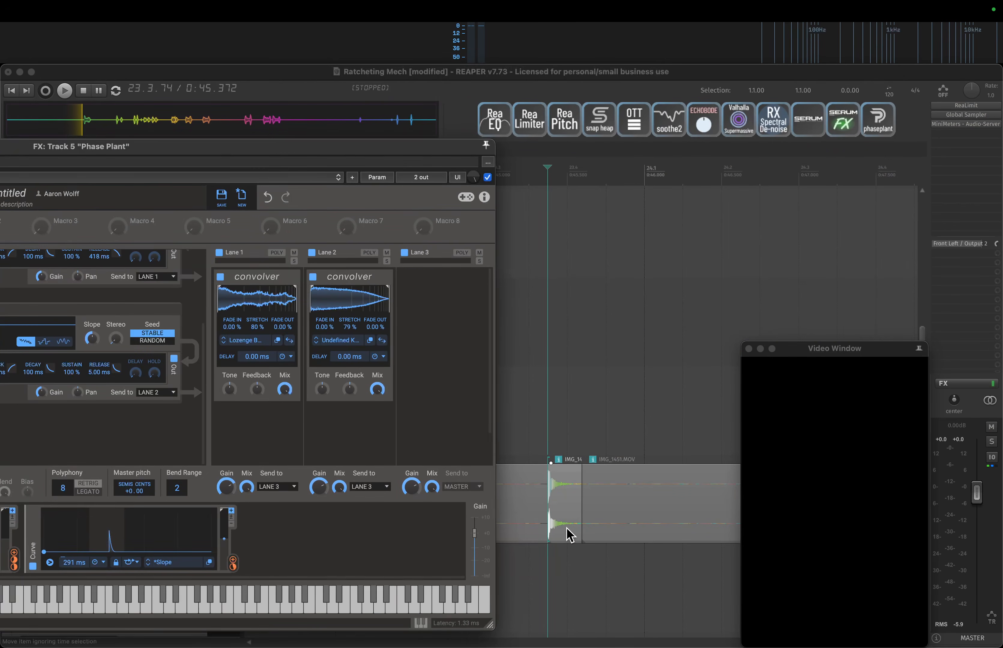
drag(570, 535, 360, 321)
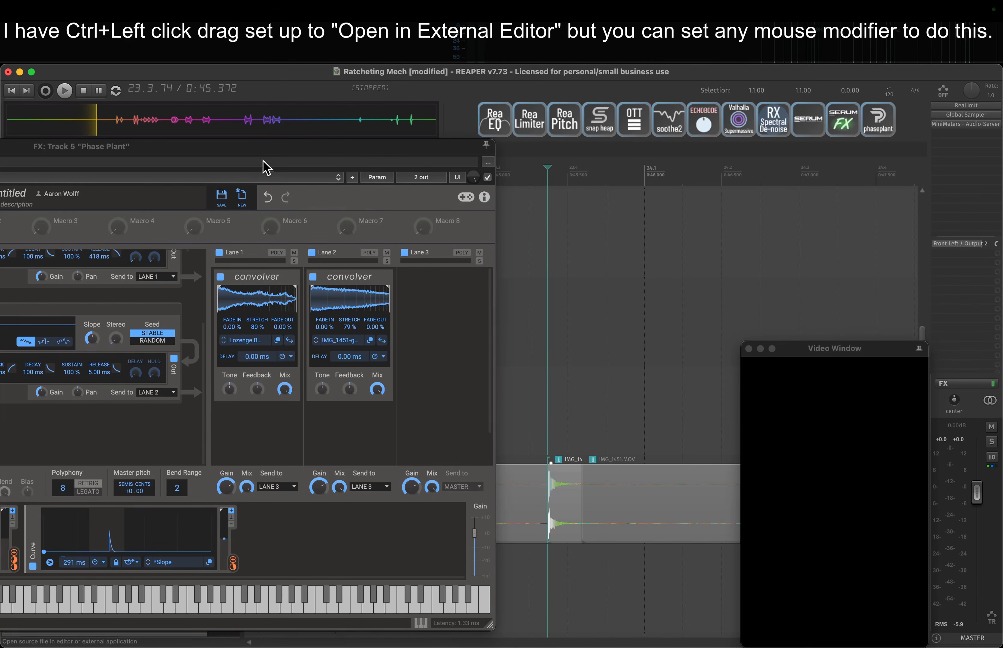
drag(134, 151, 459, 107)
click(748, 349)
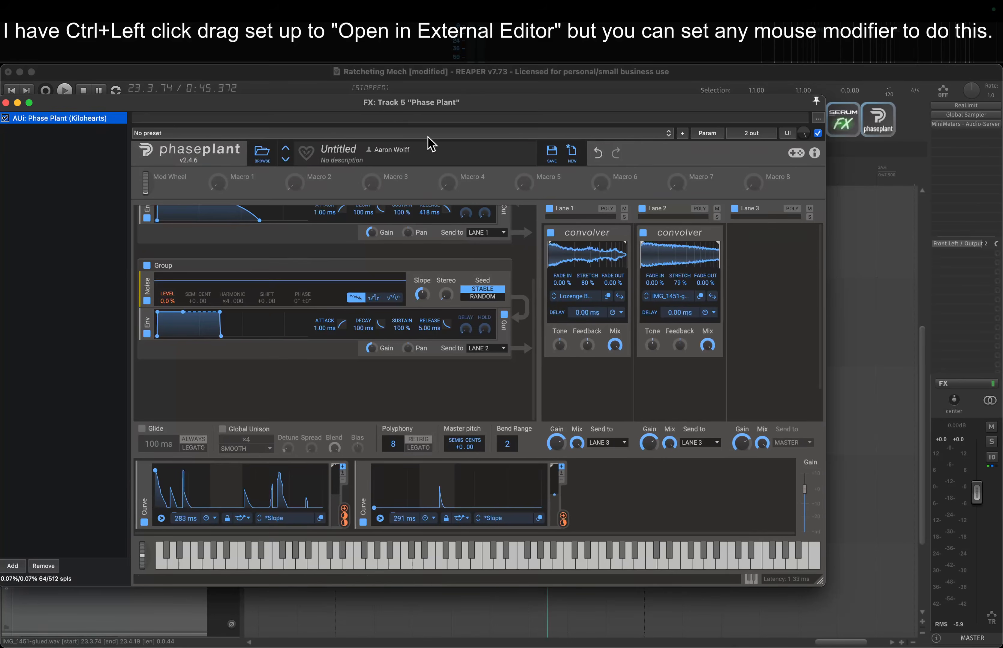
drag(392, 106, 445, 103)
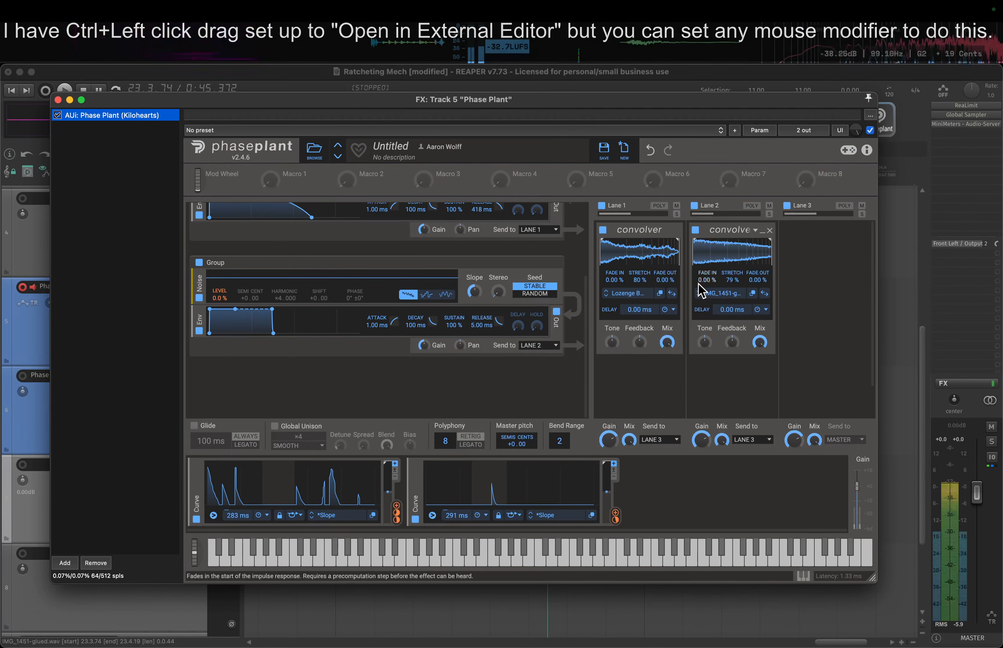
mouse_move(733, 279)
mouse_down()
mouse_move(732, 288)
mouse_move(730, 281)
mouse_up()
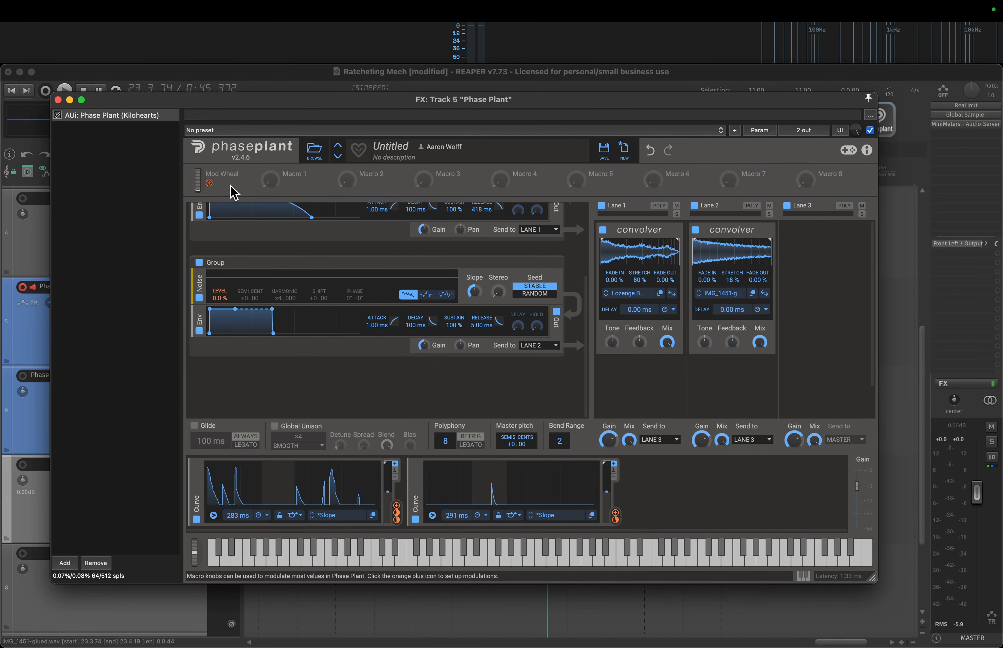
- Modulate the second Curve's length with Macro 1, setting the length to 207 ms and the macro to 25%
drag(285, 184, 537, 457)
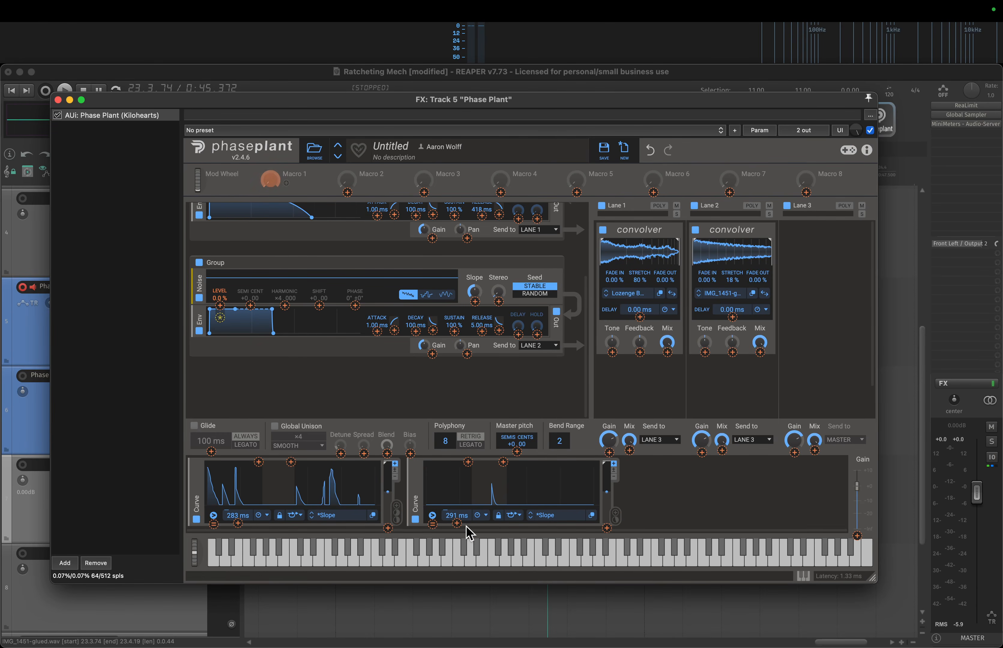
drag(466, 526, 457, 531)
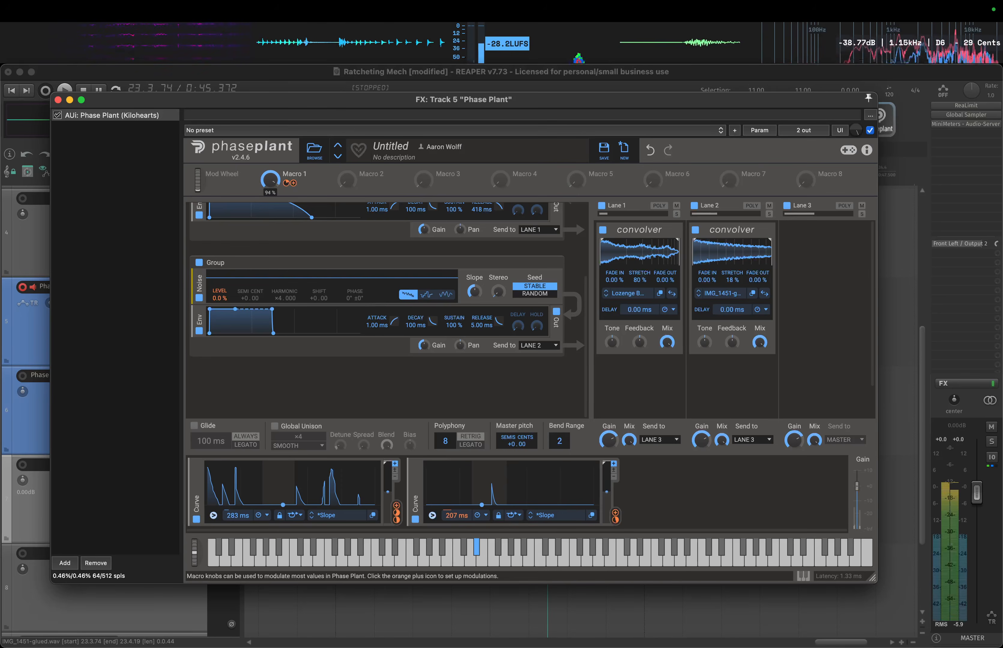
mouse_move(270, 180)
mouse_down()
mouse_move(270, 227)
mouse_move(270, 176)
mouse_up()
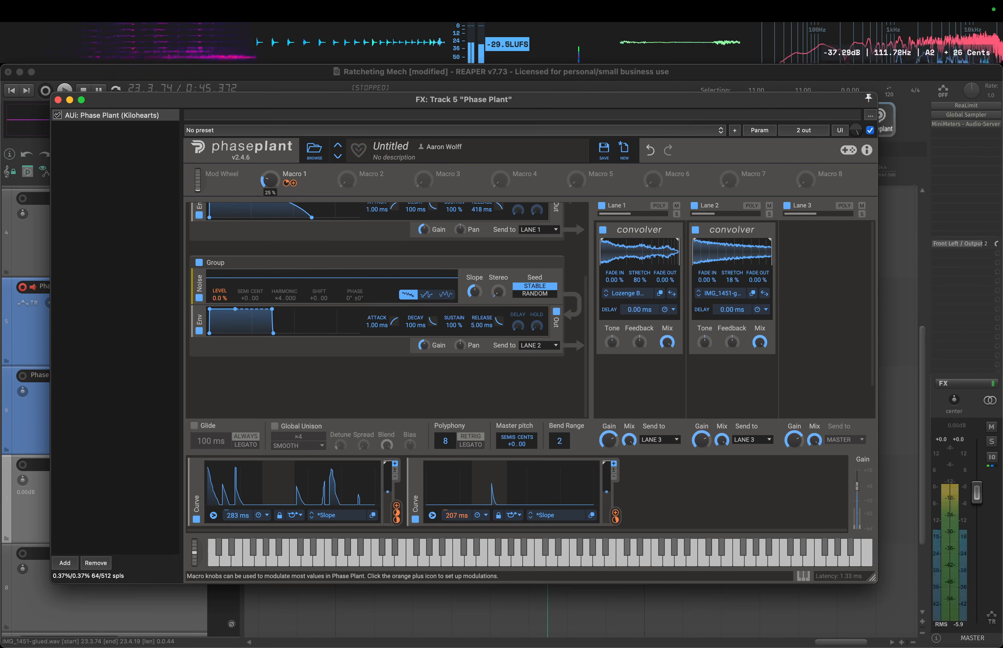
- Duplicate Lane 2's Convolver into Lane 1, bypass Lane 1's original Convolver and set the copy's Stretch to 35%
drag(721, 231, 636, 249)
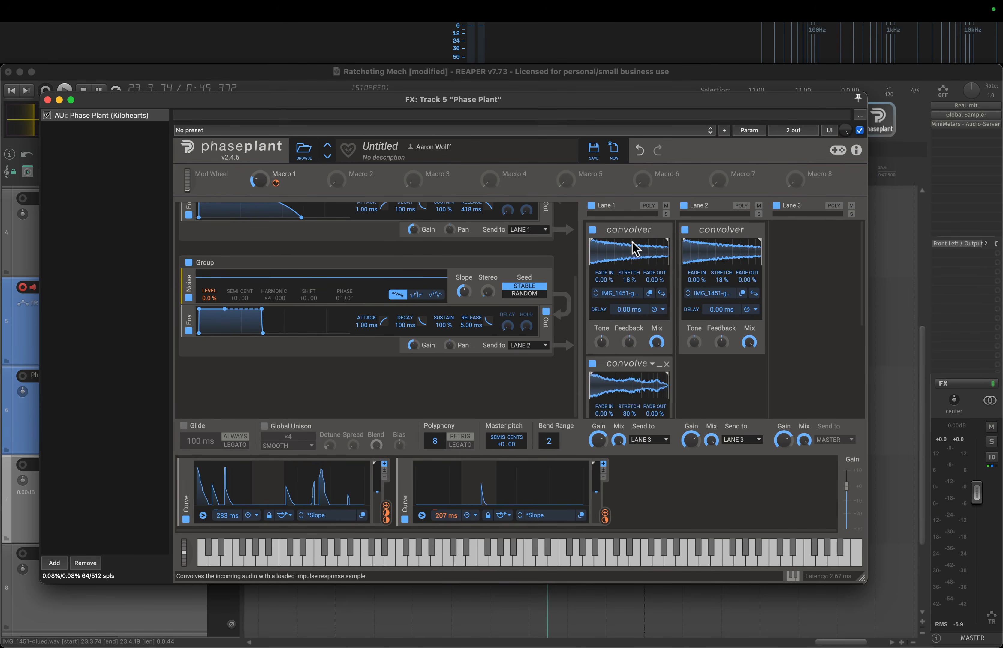
click(592, 364)
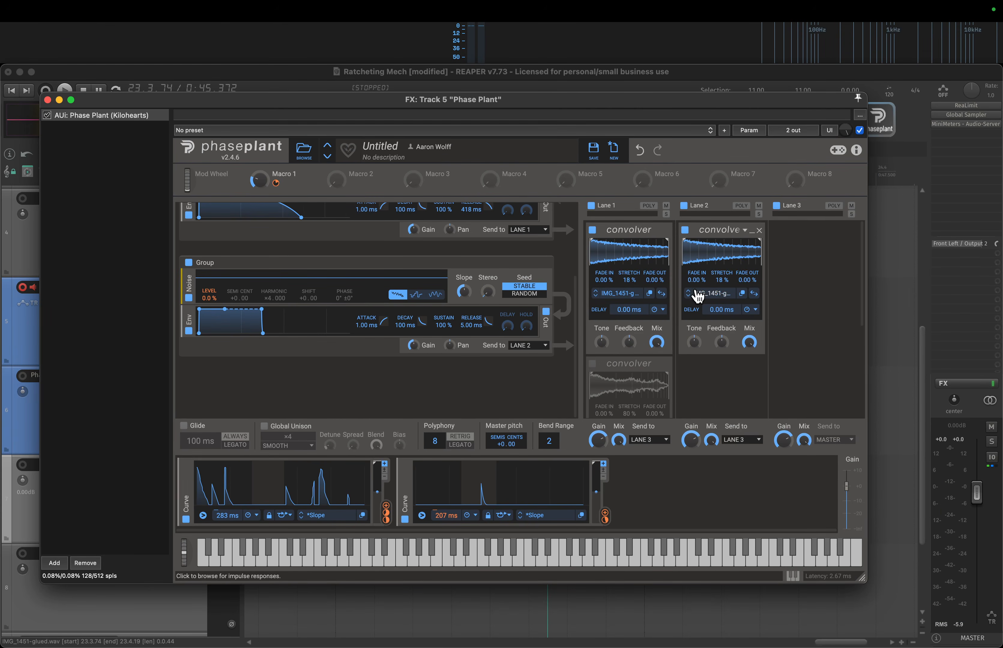
drag(626, 281, 626, 266)
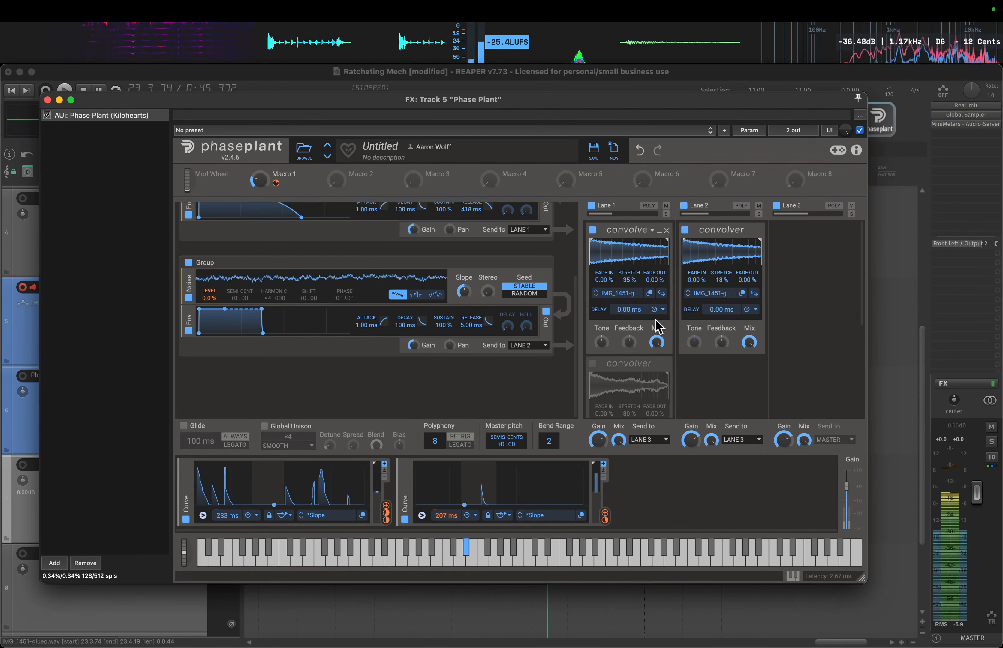
- Switch Lane 1 back to its original Lozenge Convolver and delete the copied IMG_1451 Convolver from the lane
click(593, 230)
click(592, 364)
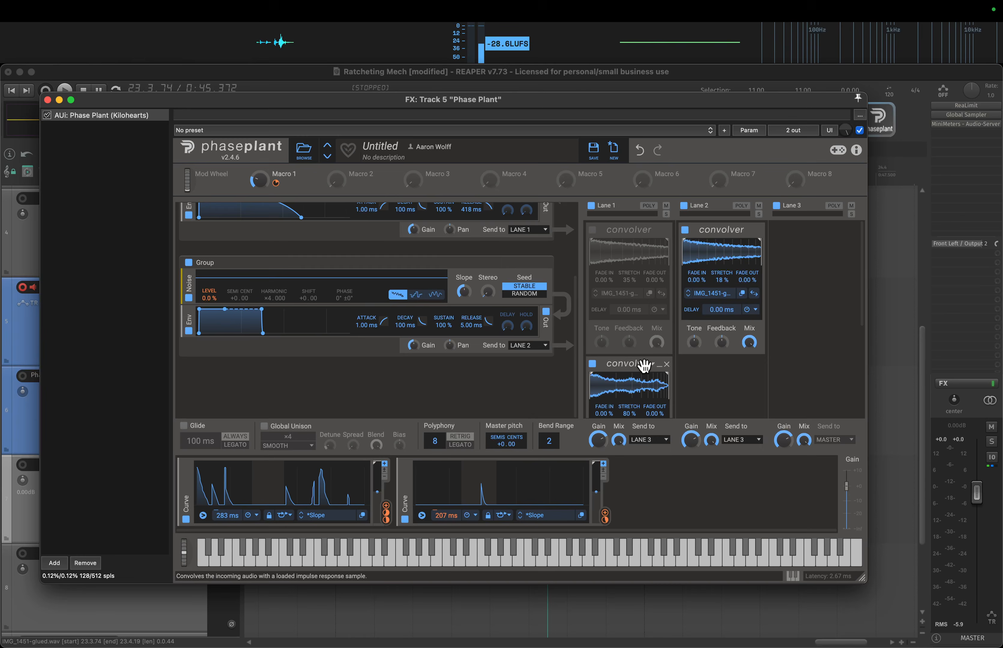
click(659, 365)
click(666, 231)
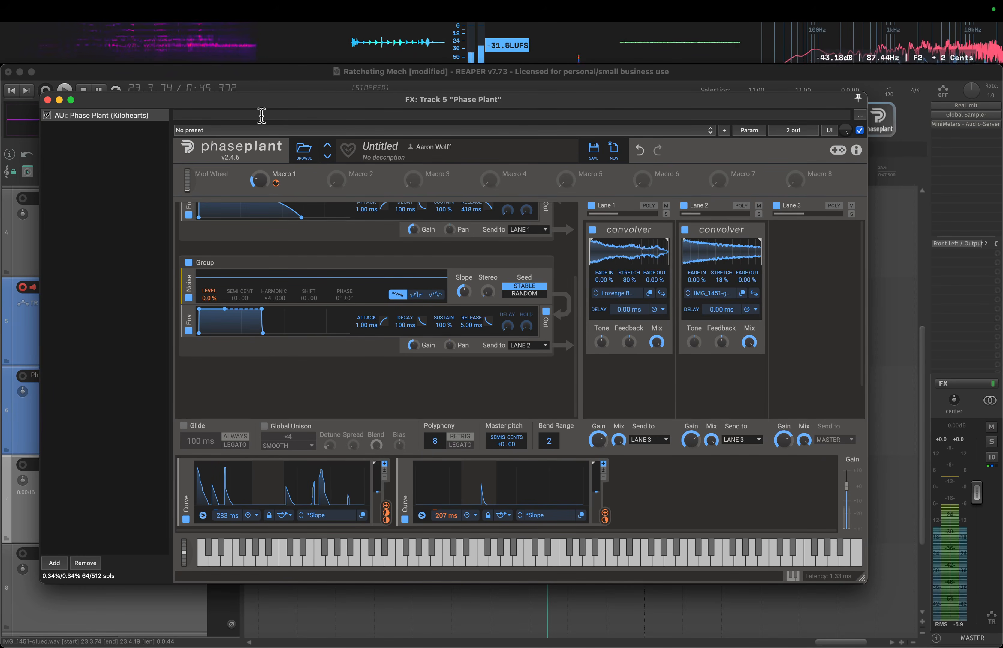
- Set Macro 1 to 0% and add an Analog generator in a new group below the Lane 2 noise group
drag(260, 180, 259, 198)
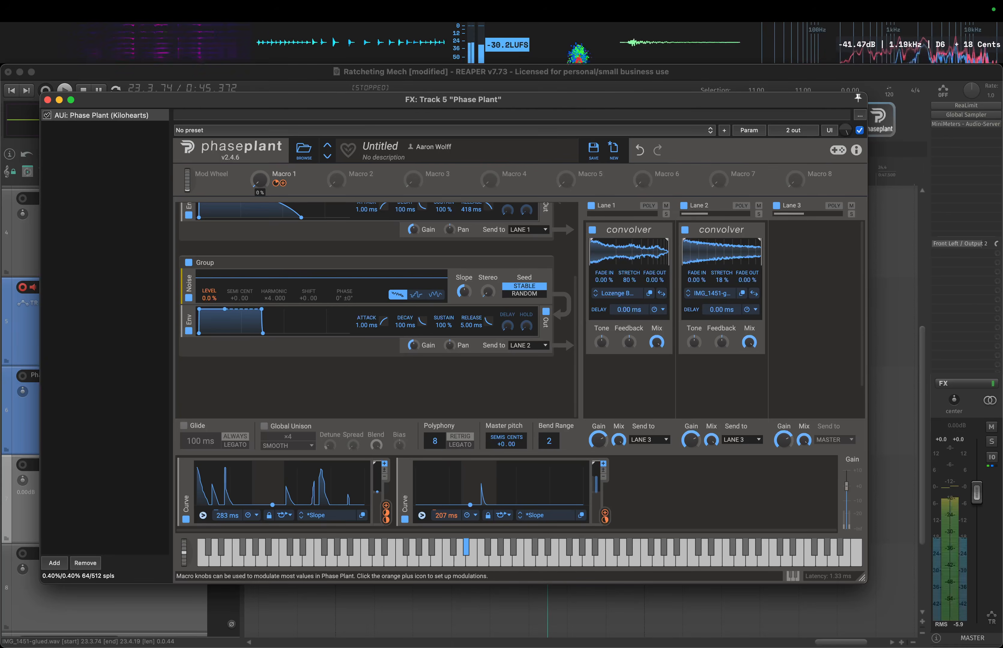
click(349, 388)
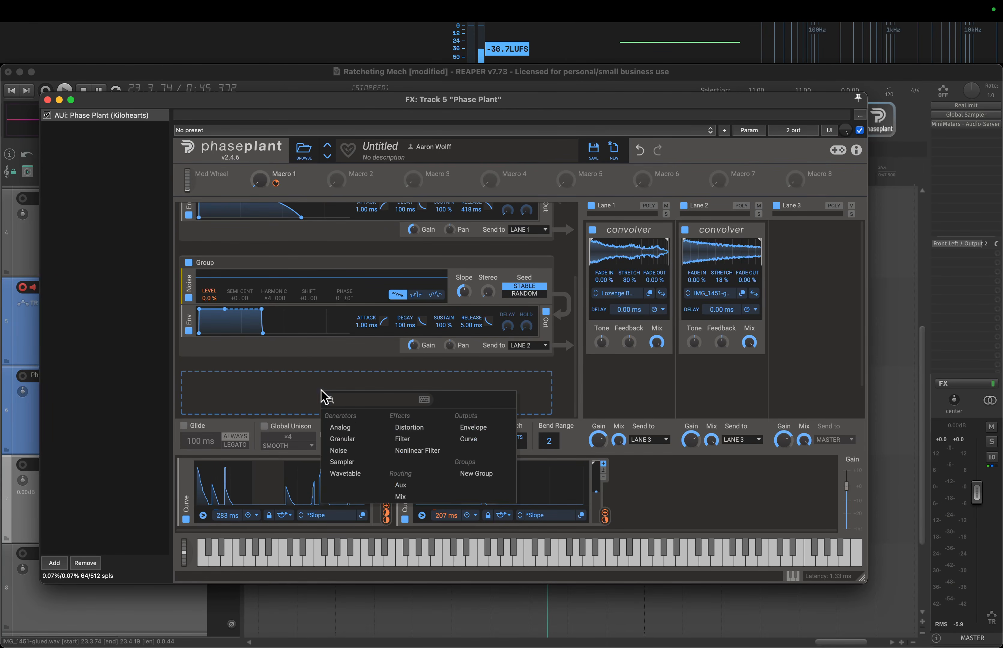
click(367, 426)
scroll(377, 331, down, 2)
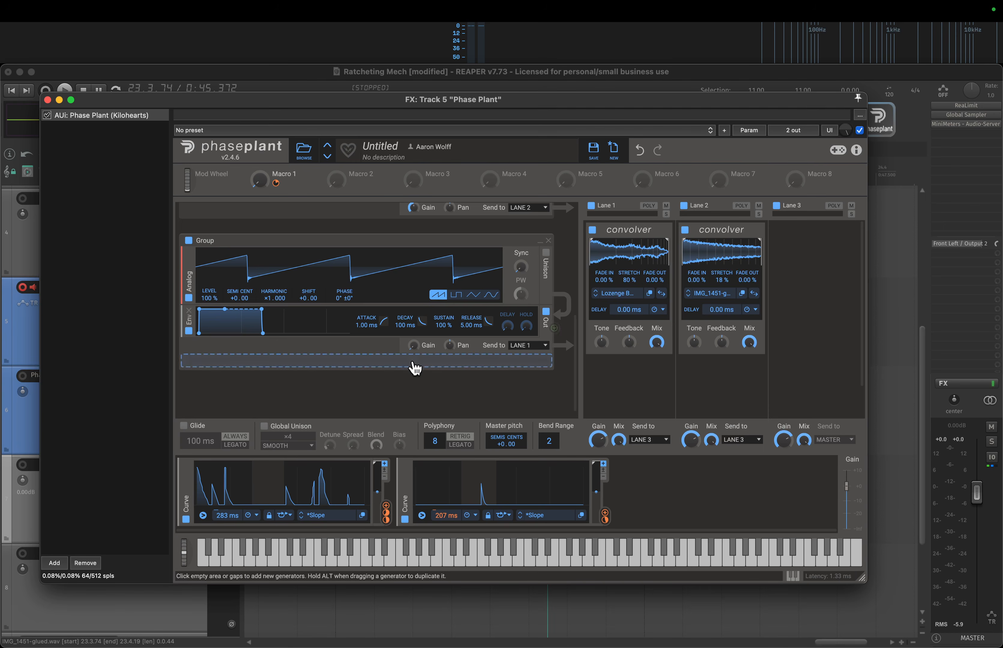
- Modulate the Analog group's output gain with Macro 2 by +40.6% and enable the generator's Unison
drag(337, 181, 429, 362)
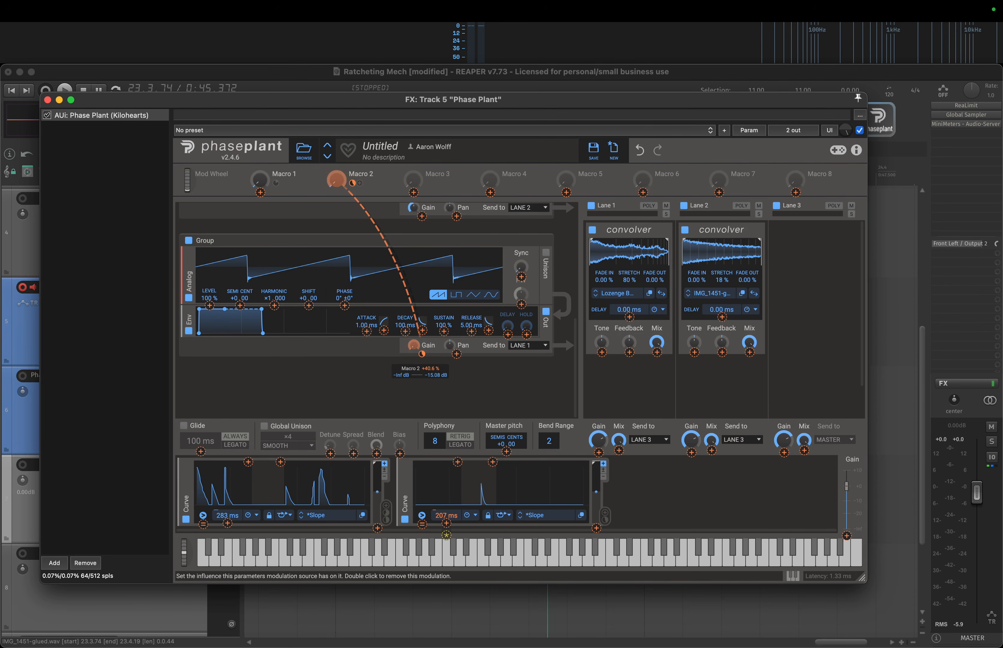
click(407, 394)
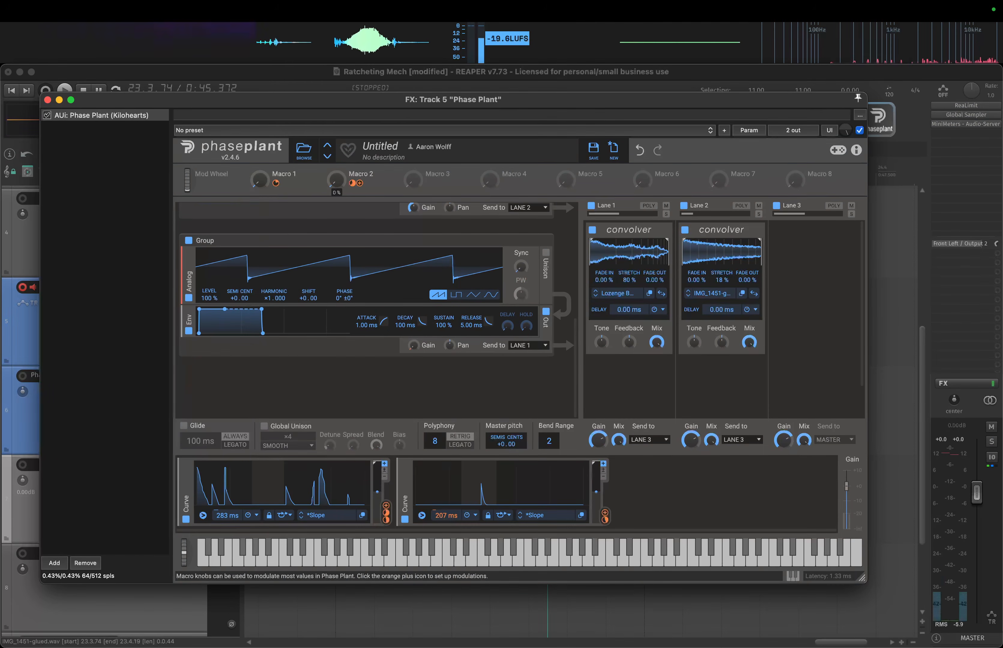
drag(337, 181, 336, 172)
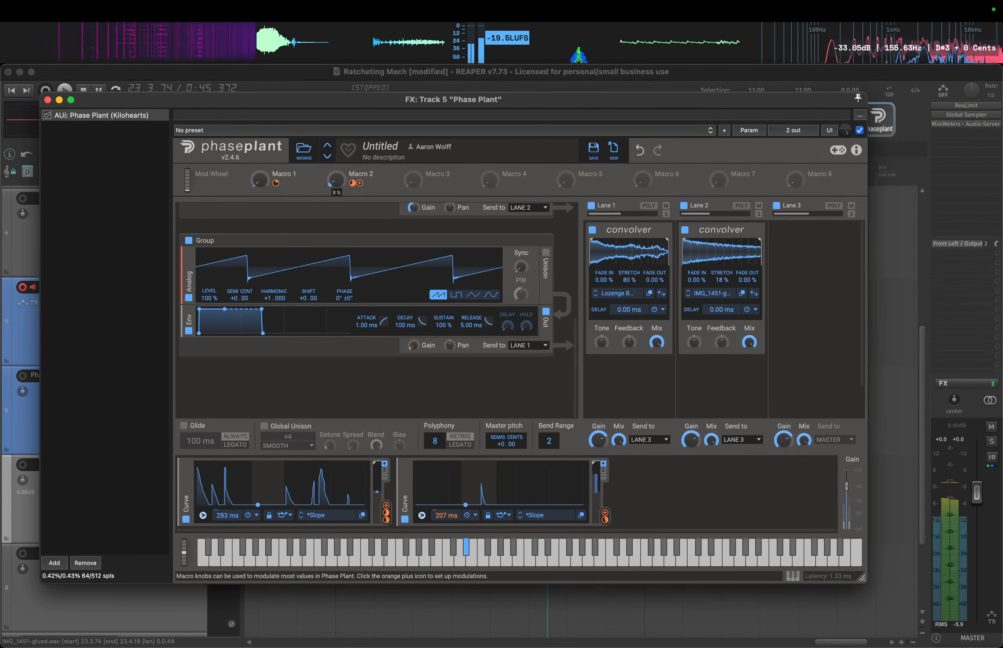
click(545, 252)
- Add an Envelope modulator with 83.3 ms attack and 76.0 ms release, and modulate the Analog generator's semitone pitch with it by +11.22
click(651, 487)
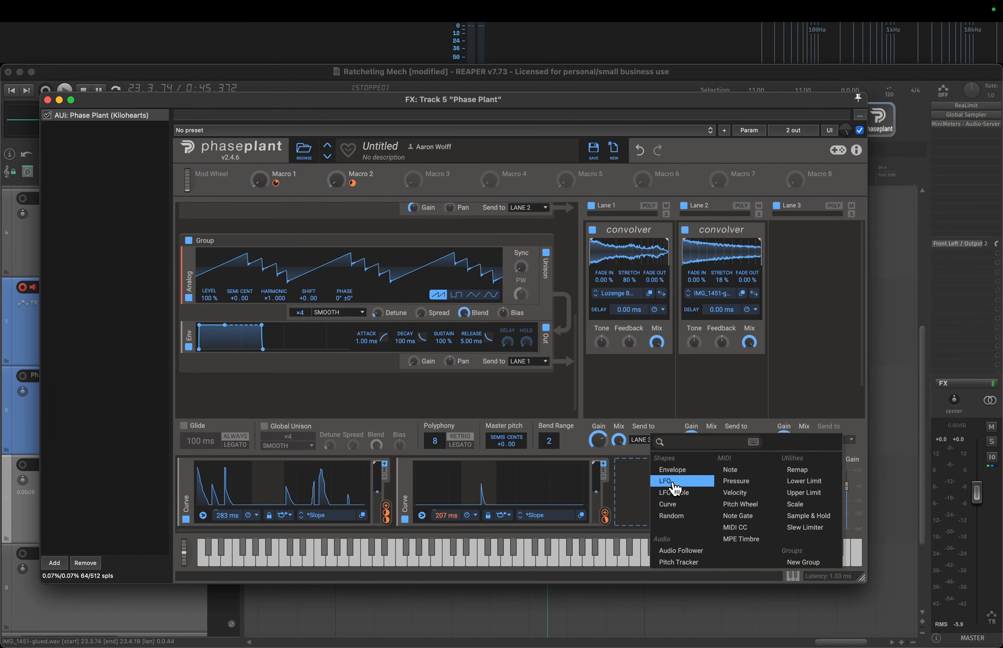
click(674, 481)
scroll(601, 529, right, 3)
drag(554, 519, 555, 505)
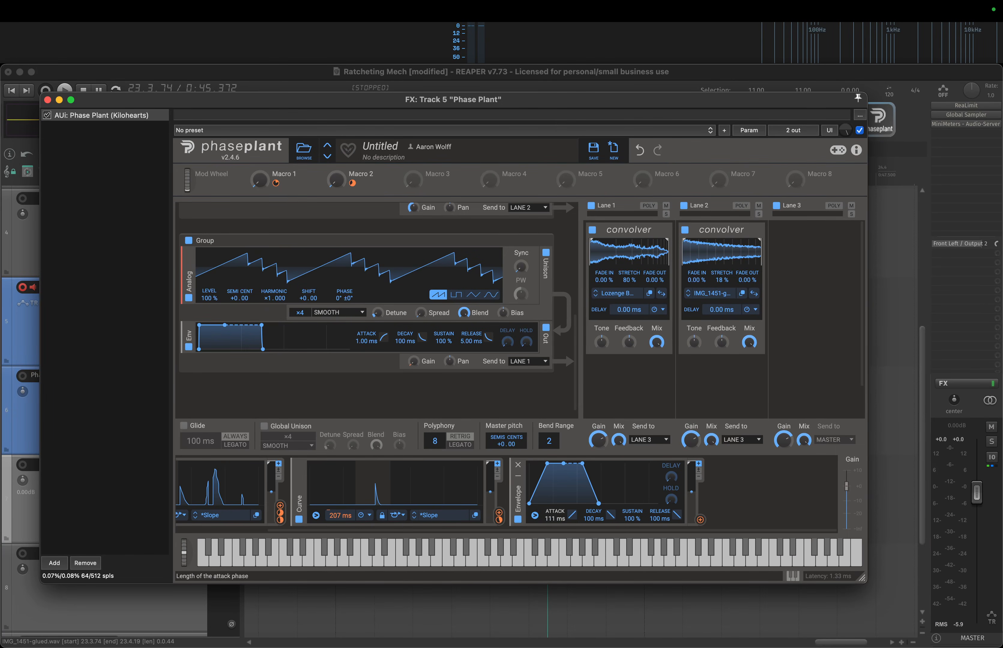
drag(660, 519, 659, 527)
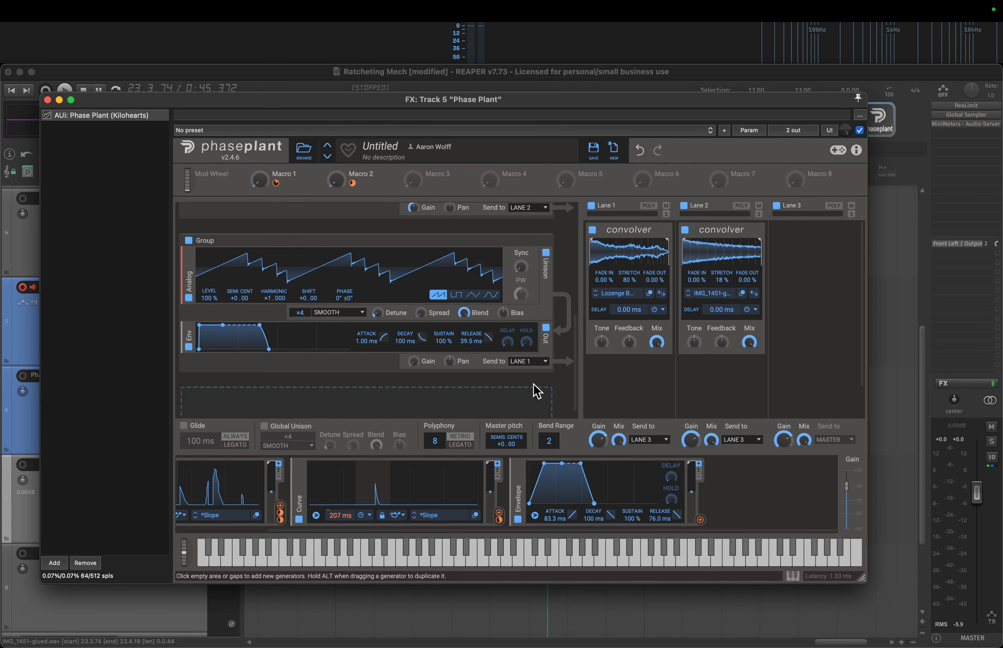
drag(700, 520, 240, 305)
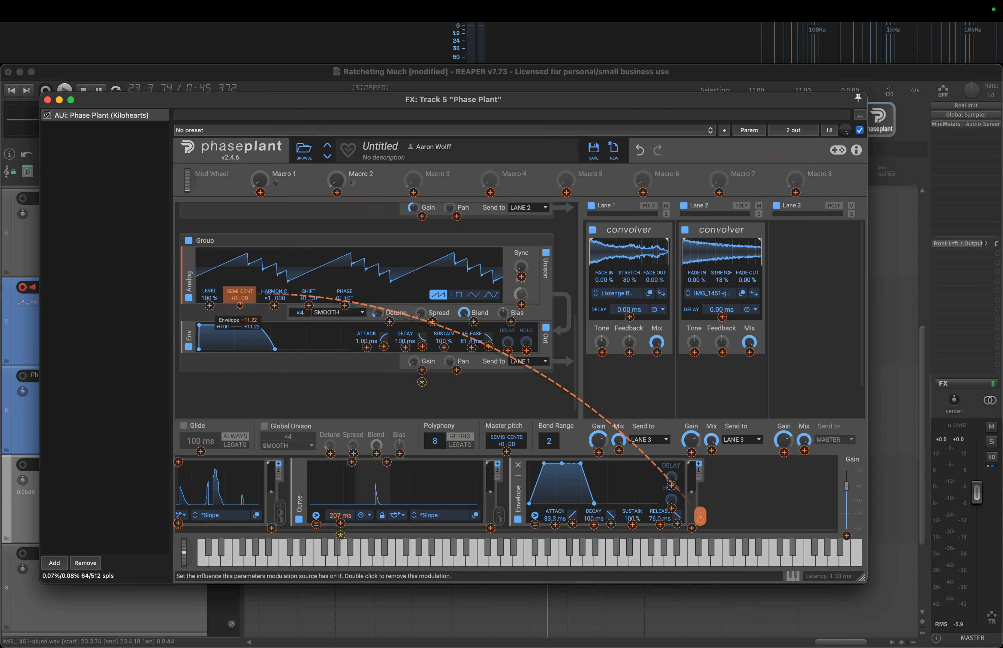
- Rename Macro 2 to Servo and Macro 1 to Ratchet Speed, and try out the Servo knob's range
double_click(371, 174)
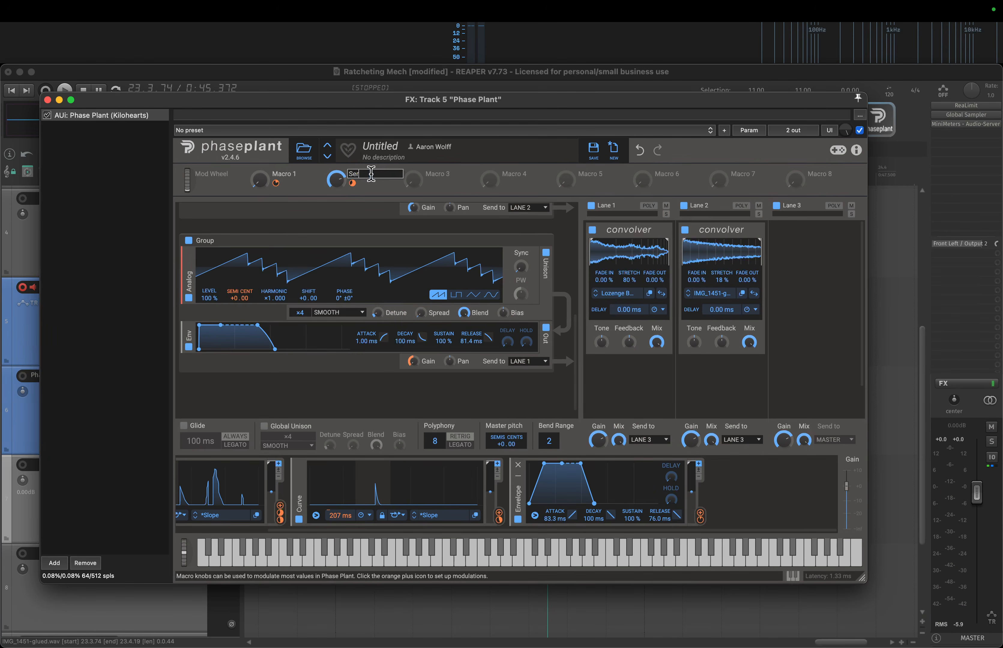
double_click(297, 173)
text(Ratchet Speed)
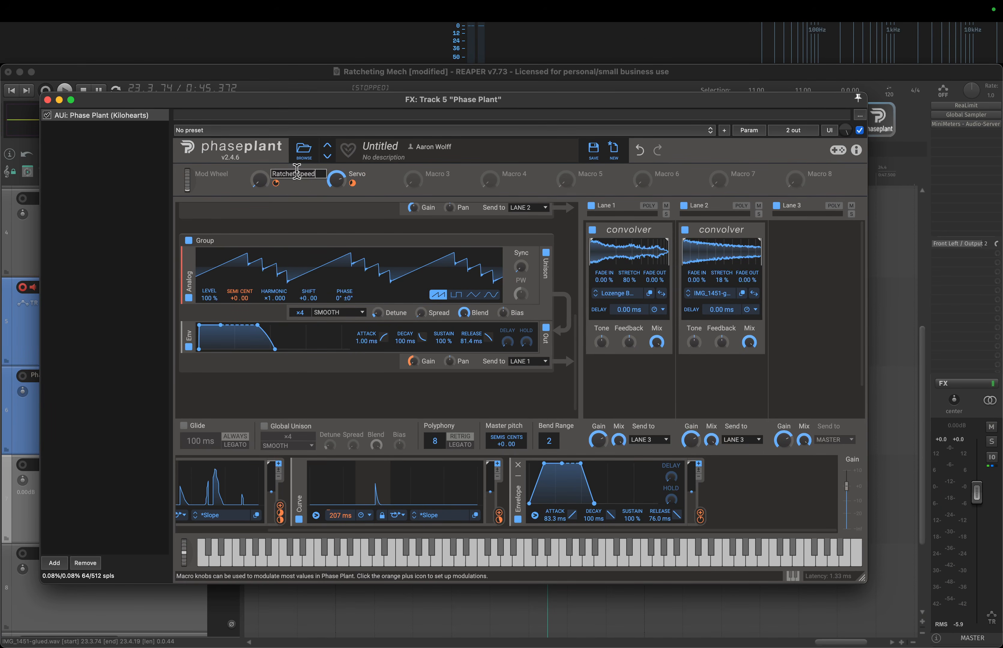
key(Return)
mouse_move(336, 180)
mouse_down()
mouse_move(337, 163)
mouse_move(352, 189)
mouse_up()
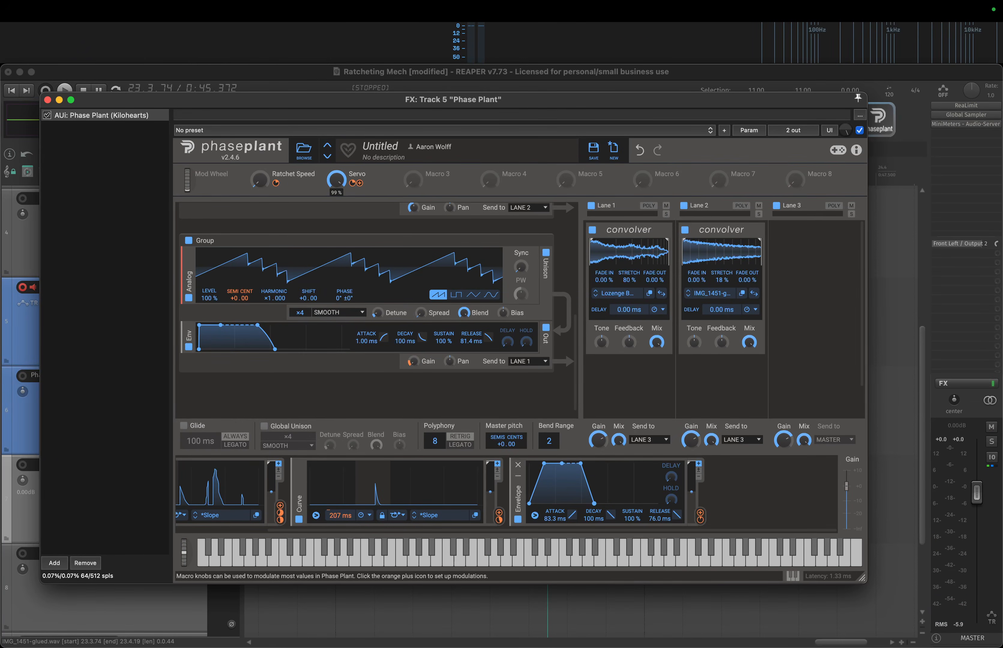
drag(337, 180, 337, 96)
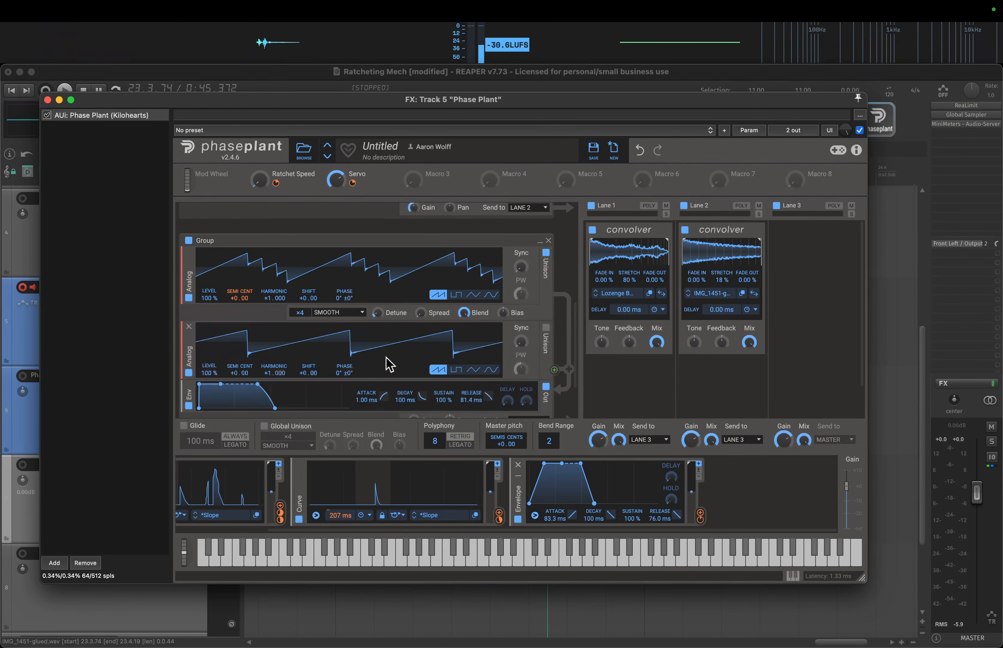
- Enable Unison on the group's second Analog generator, tune it to +1.20 semitones and modulate its pitch with the Envelope
click(546, 340)
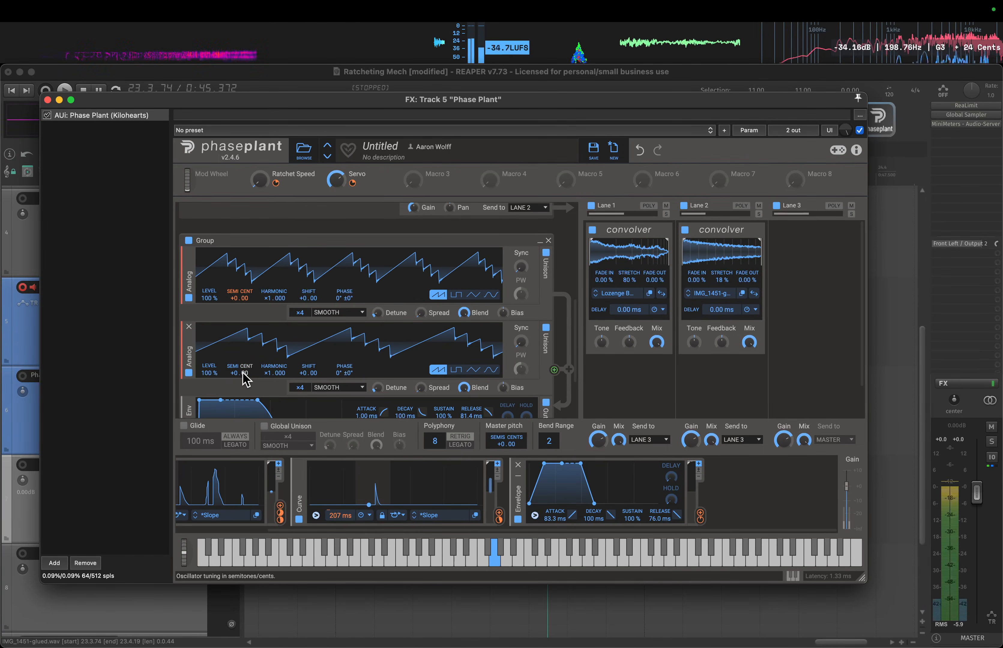
drag(245, 373, 245, 319)
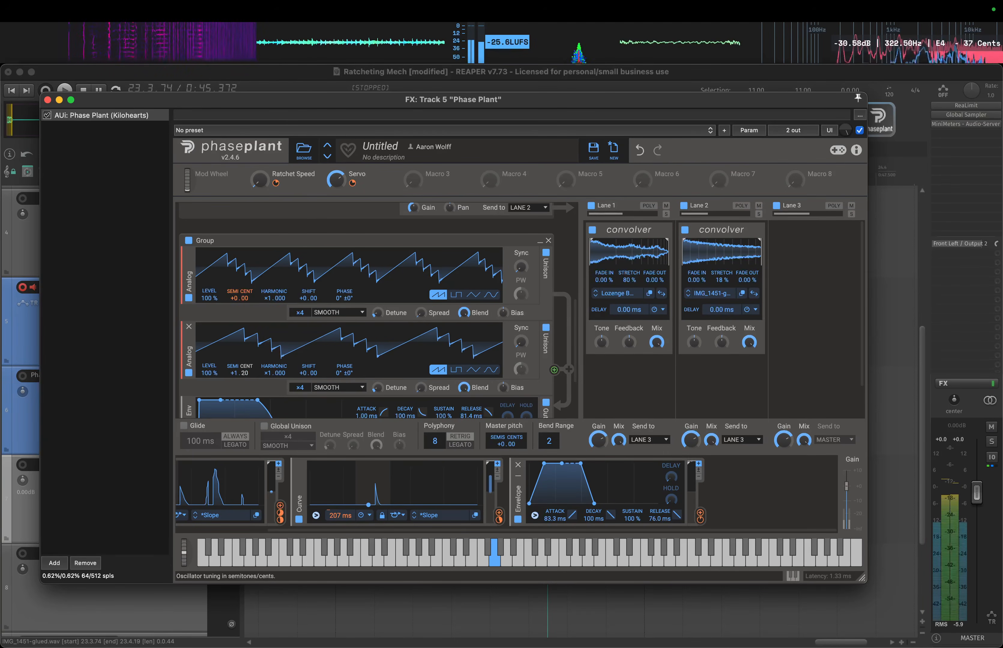
drag(700, 516, 241, 326)
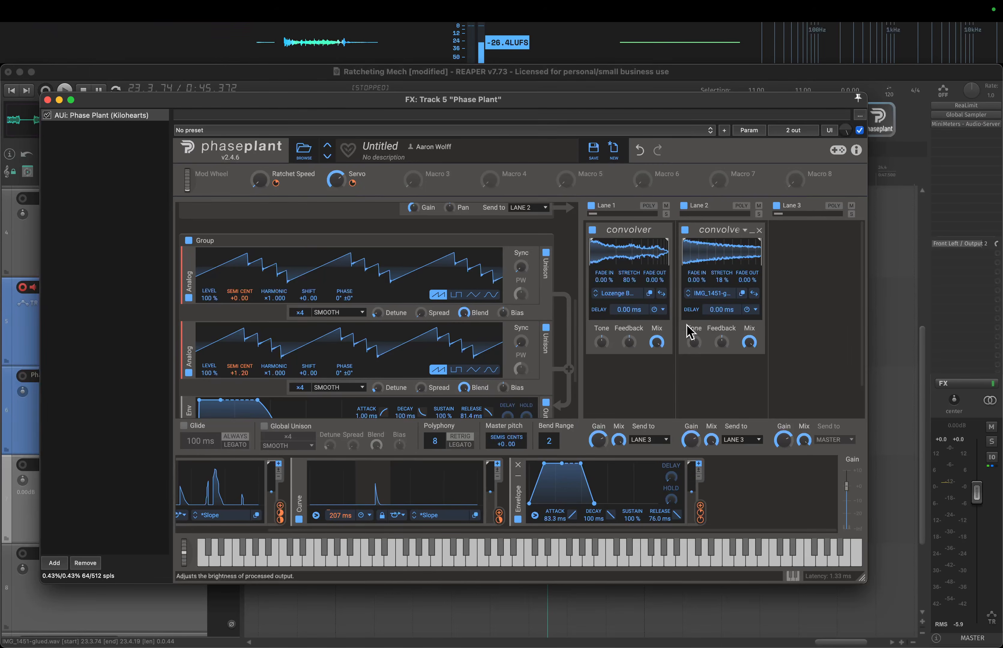
- Insert a Frequency Shifter before the Convolver in Lane 1 and set its shift to 85.9 Hz
click(638, 224)
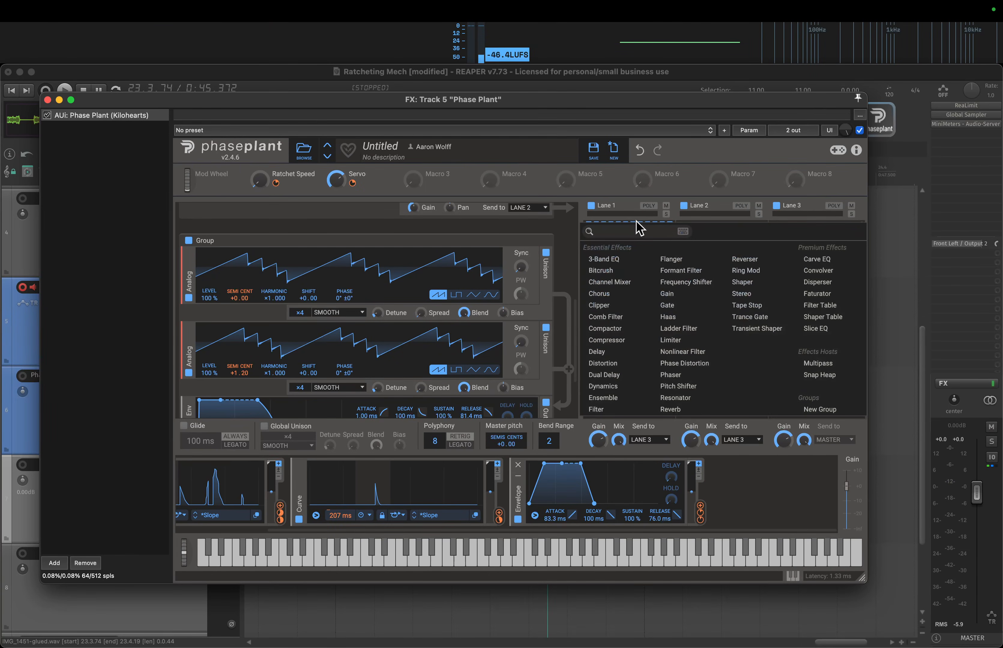
click(686, 282)
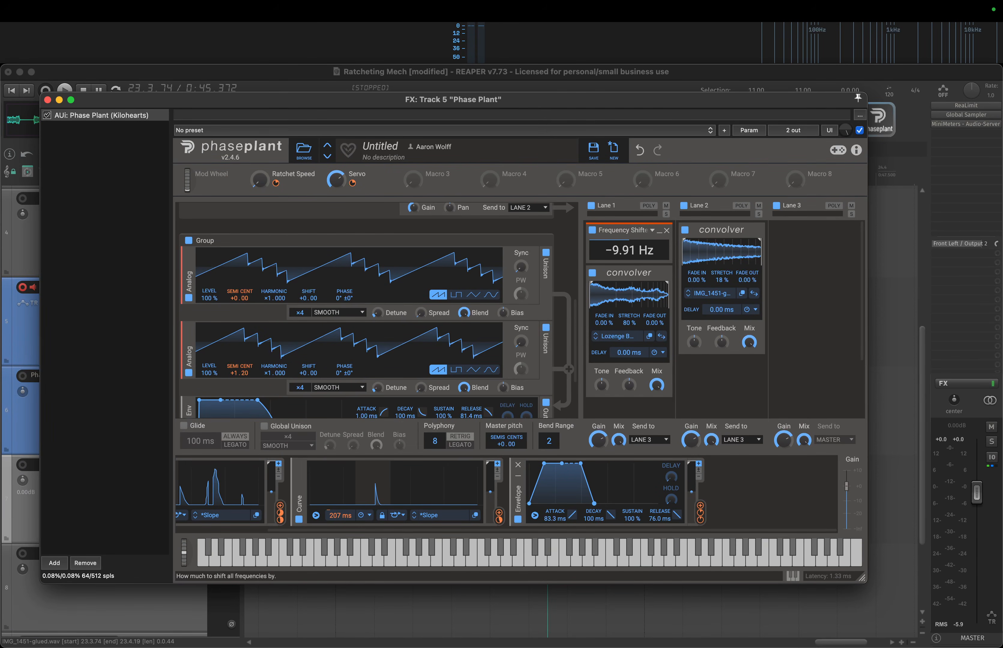
drag(629, 250, 629, 198)
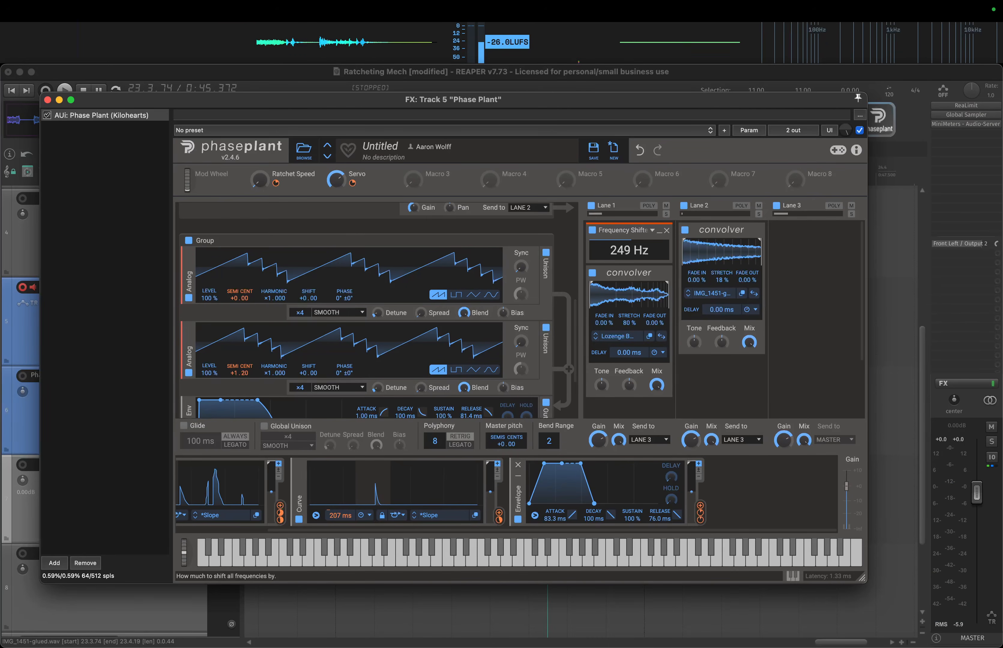
drag(629, 250, 629, 267)
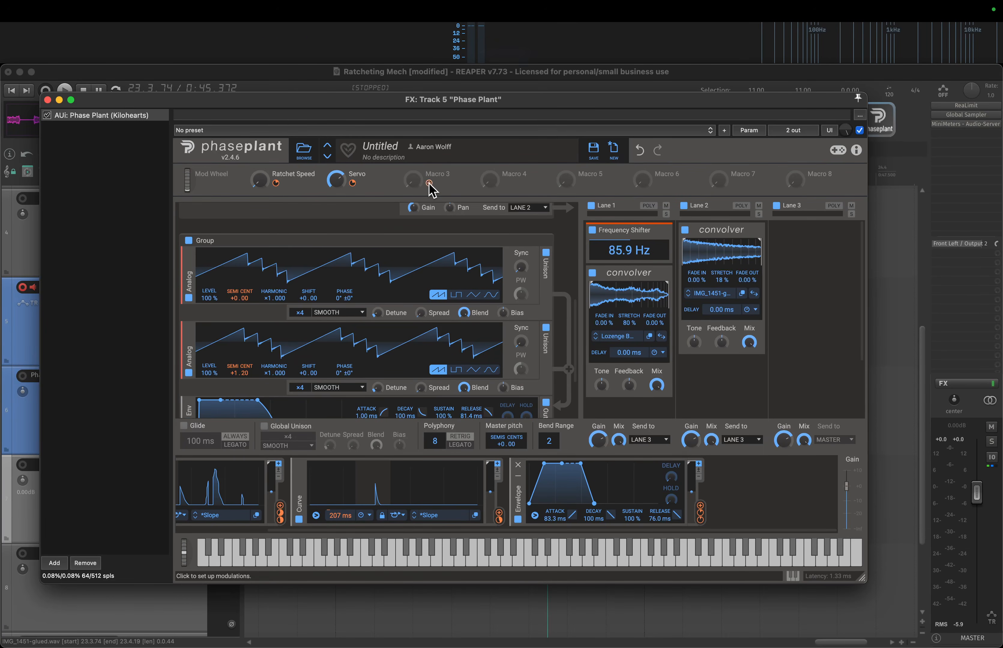
- Modulate the Frequency Shifter's shift with Macro 3 by about -2.7% and test the macro's range
drag(430, 183, 631, 266)
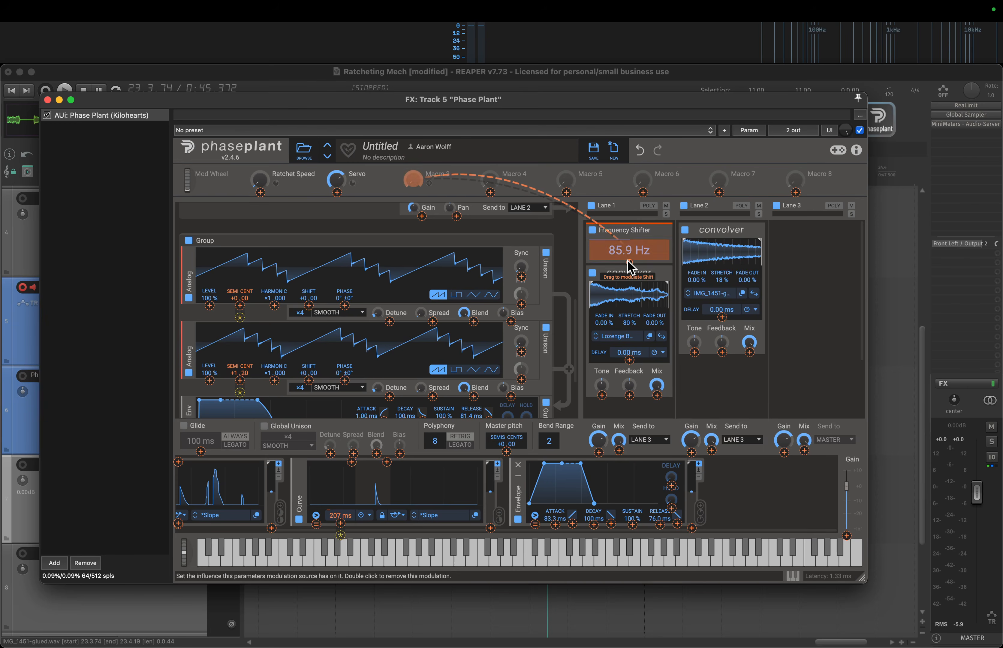
drag(626, 265, 626, 266)
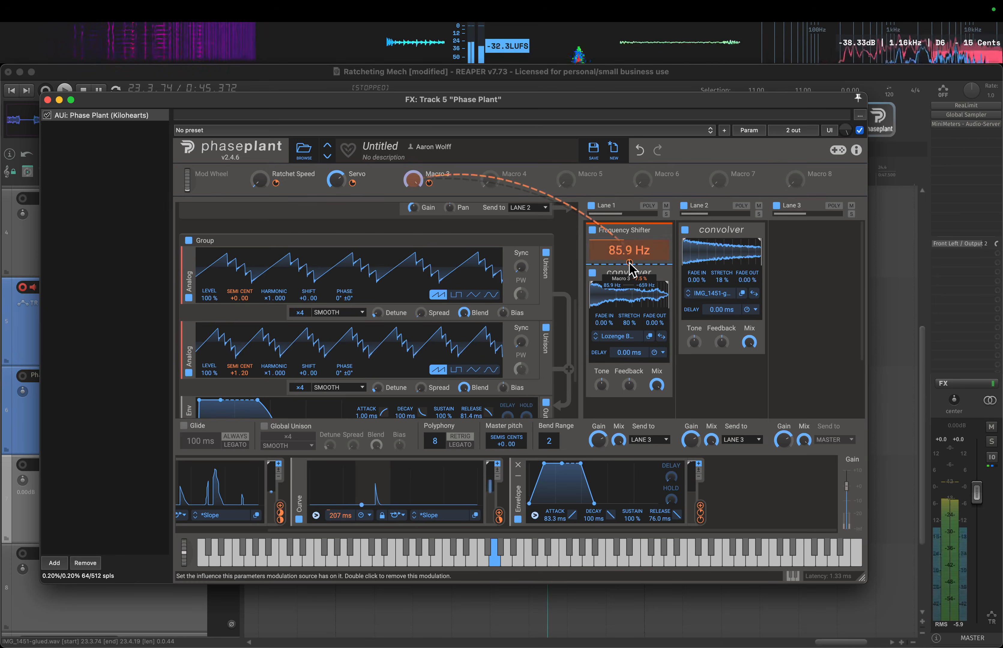
drag(629, 263, 630, 265)
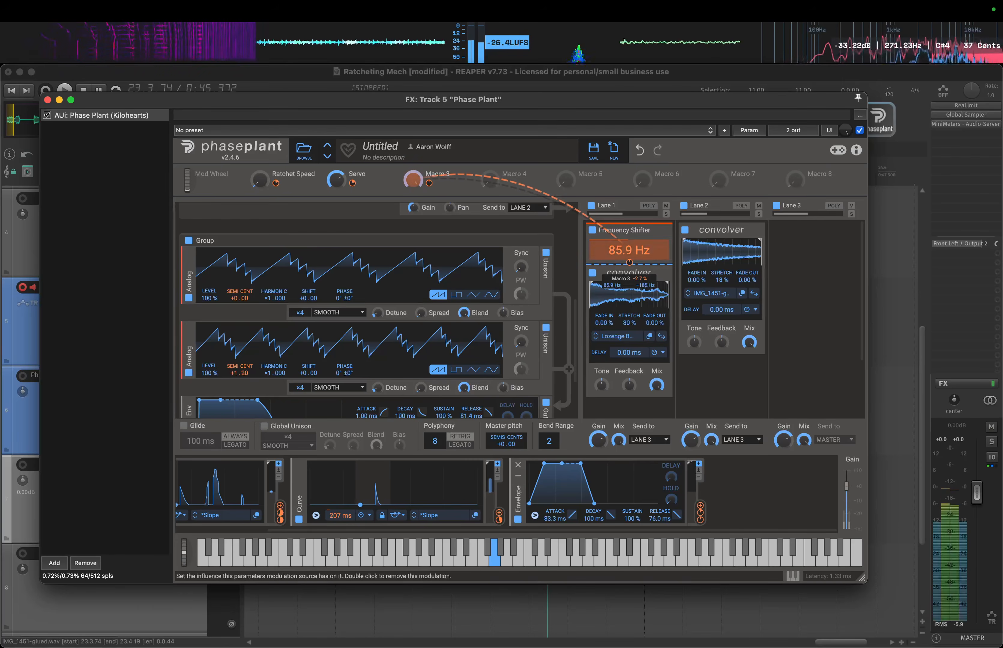
drag(629, 262, 629, 261)
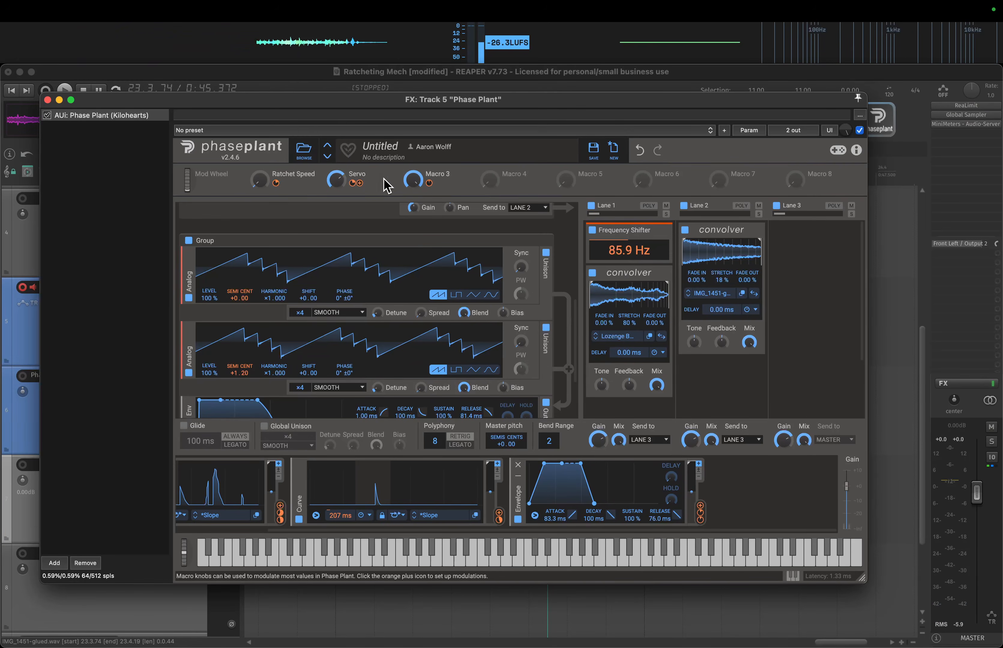
drag(416, 185, 418, 185)
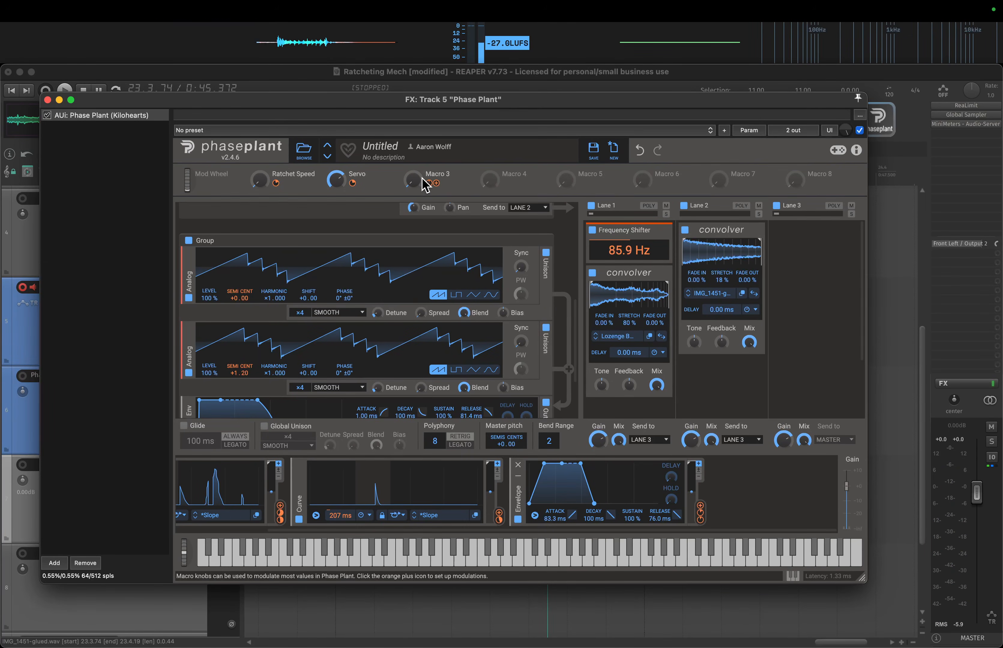
- Rename Macro 3 to Tune Servo and raise its knob slightly
double_click(437, 174)
text(Tune s)
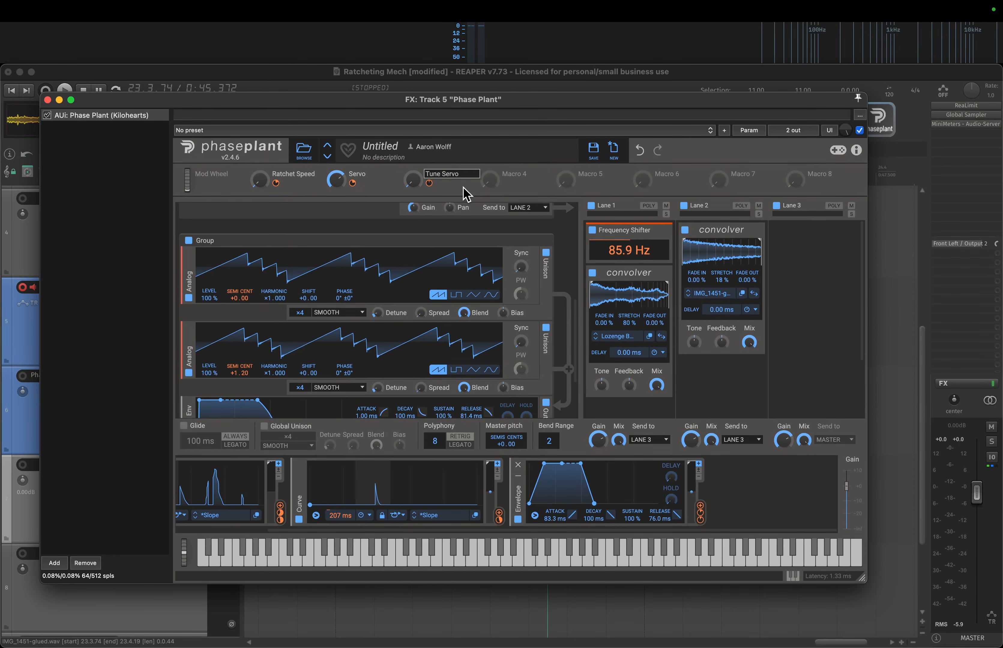
text(ervo)
key(Return)
drag(413, 197, 413, 197)
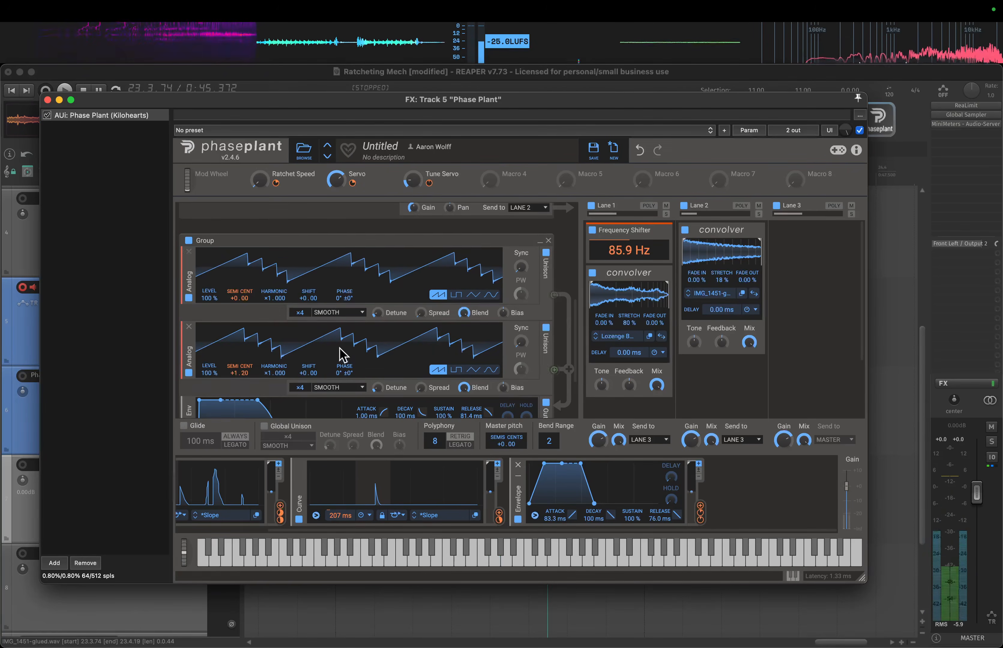
- Raise the Unison Detune on the second Analog generator, comparing it with detuning the first one
drag(391, 389, 390, 389)
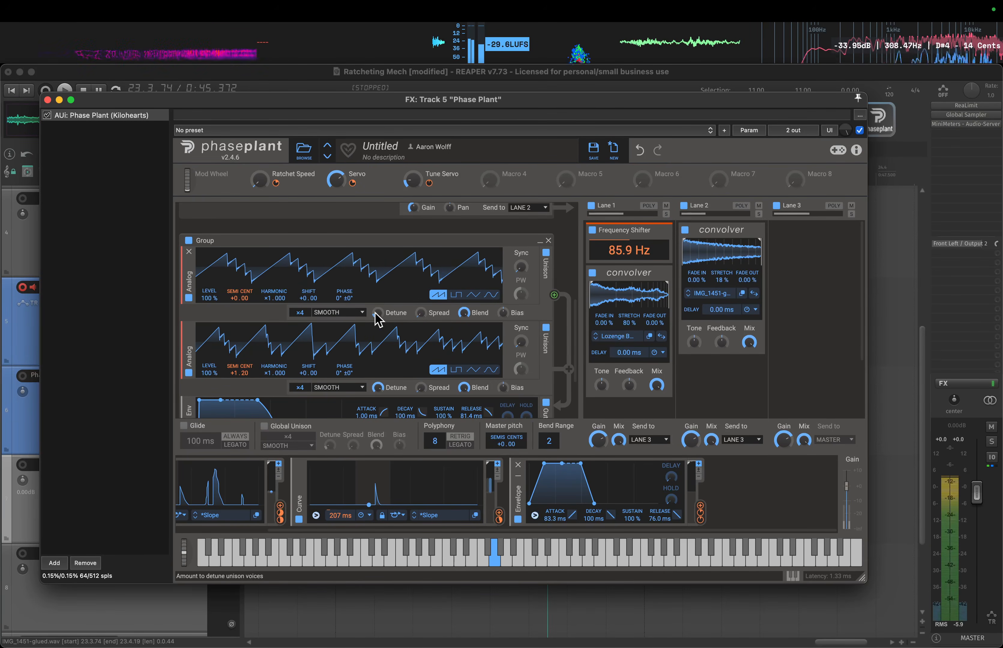
drag(377, 313, 378, 313)
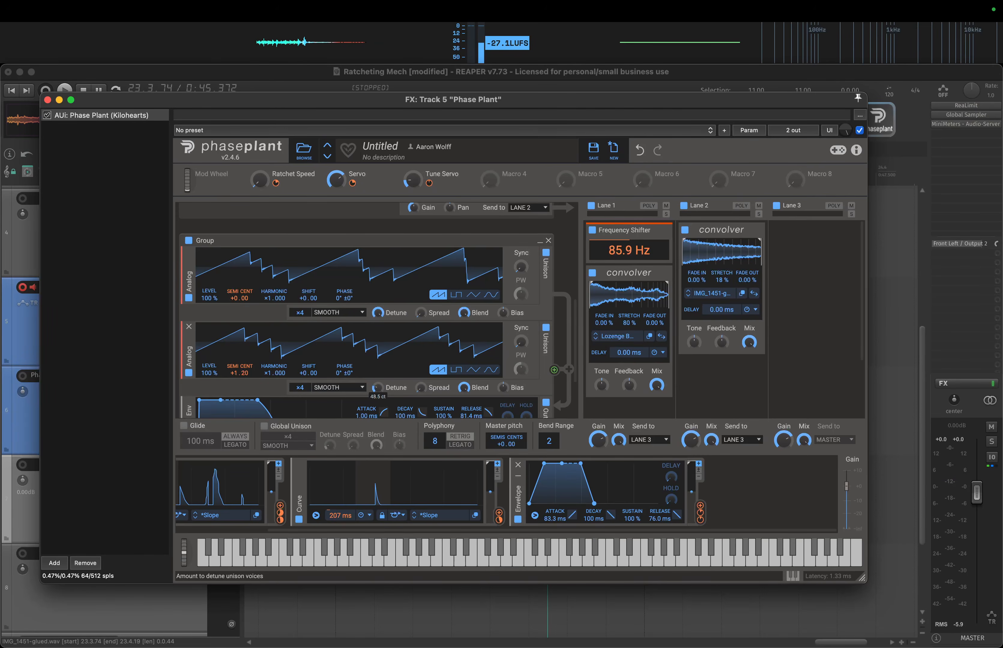
drag(377, 388, 379, 384)
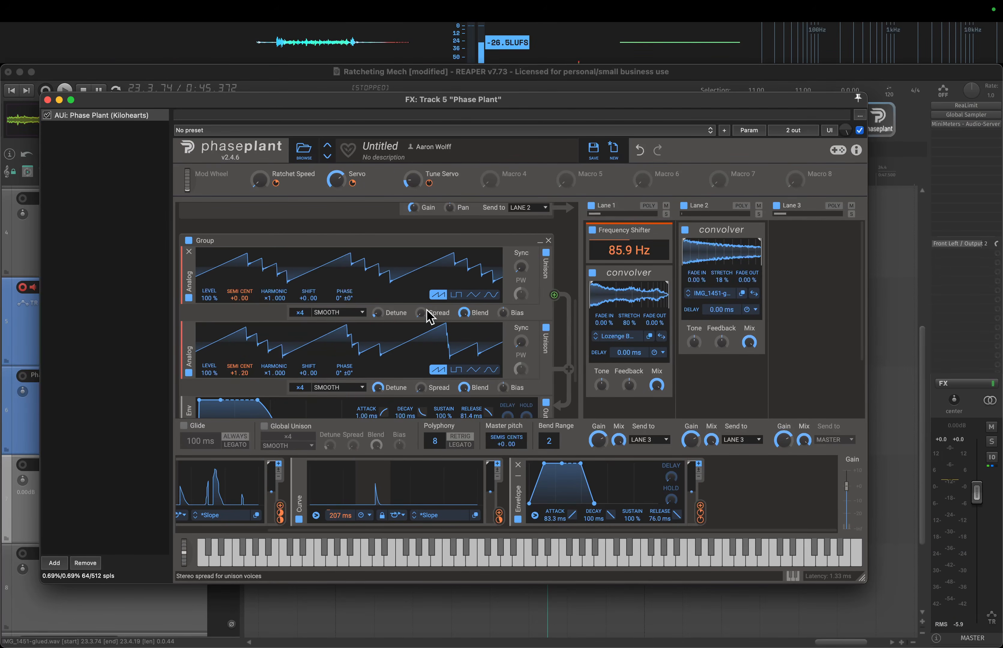
- Rename Macro 4 to Stage 2 Servo and add an LFO modulator after the Envelope
drag(576, 340, 577, 359)
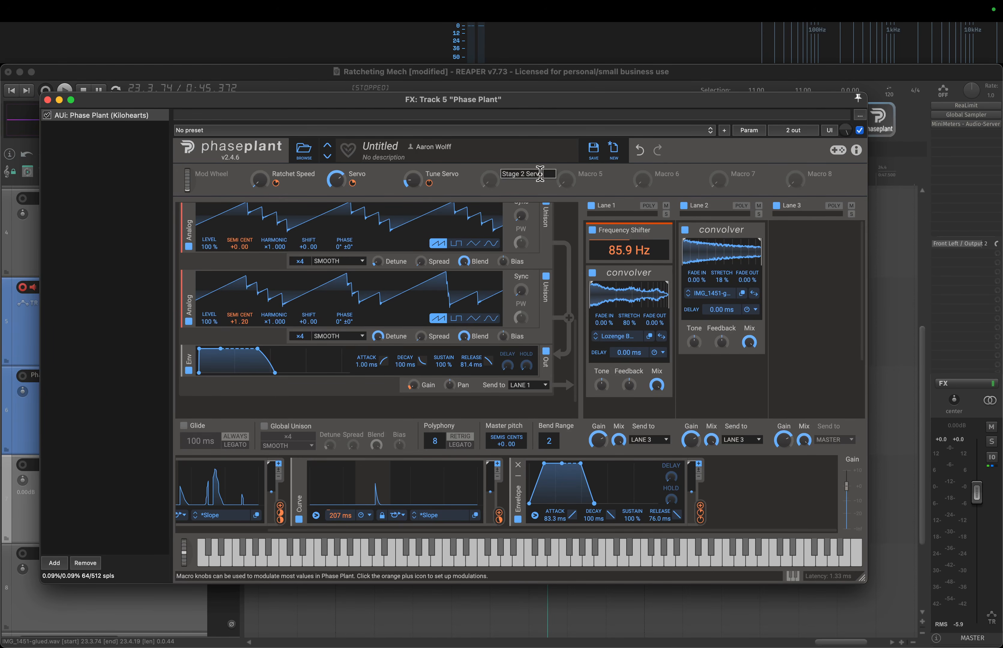
click(750, 500)
click(713, 490)
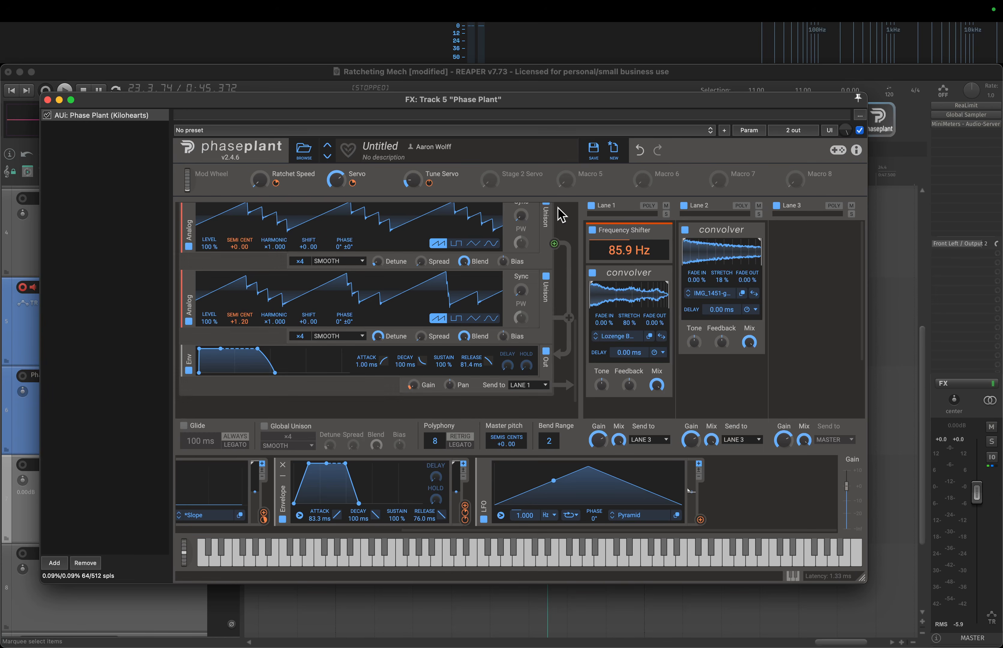
- Modulate the LFO's depth with the Stage 2 Servo macro and the first Analog generator's semitone pitch with the LFO by +0.86
drag(506, 183, 691, 527)
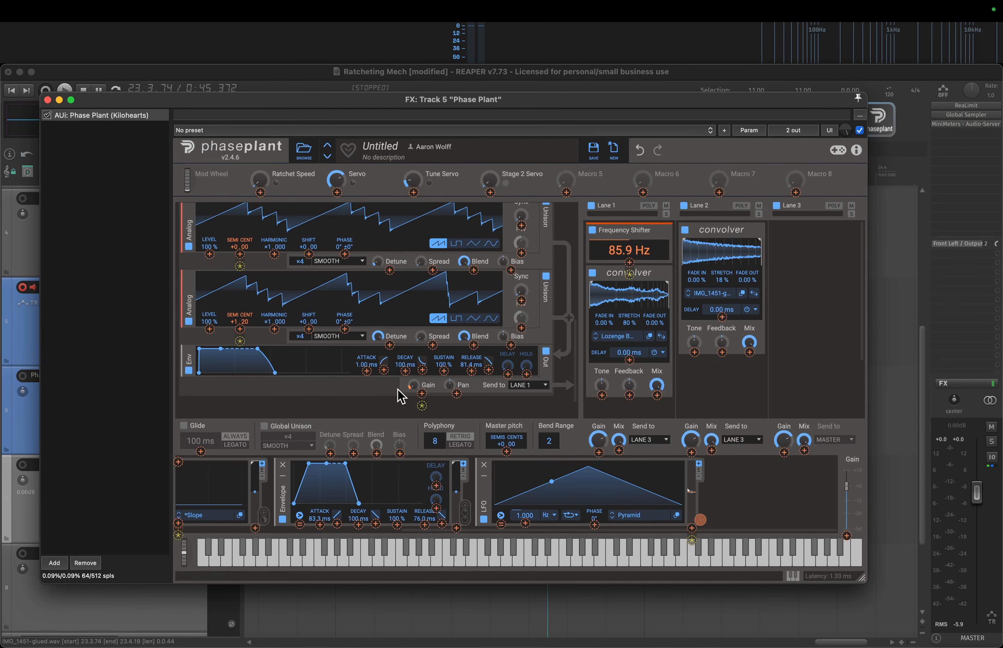
drag(272, 342, 239, 246)
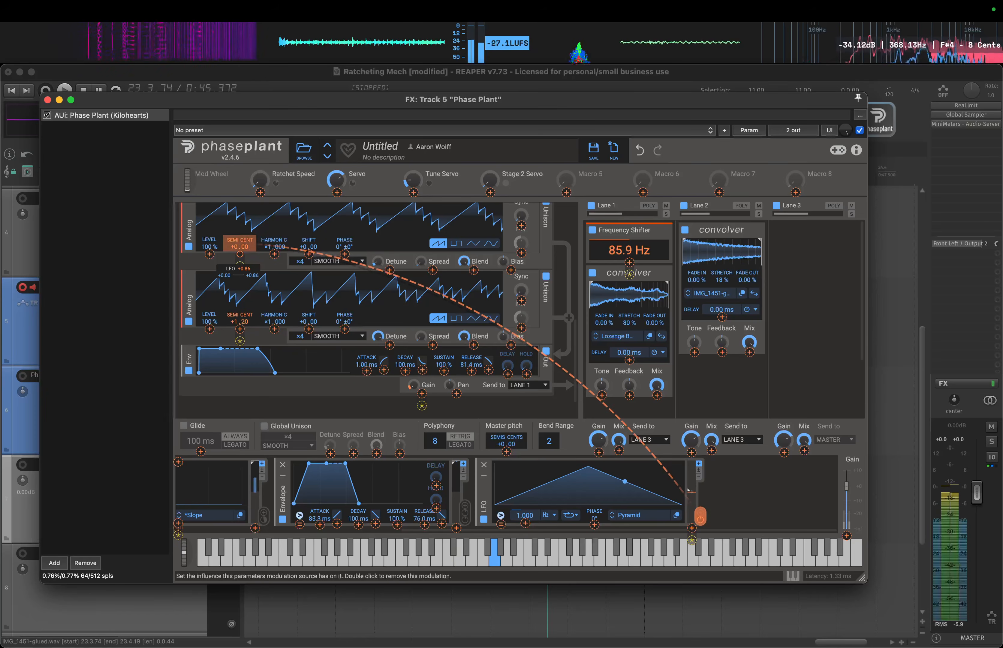
- Set the LFO rate to 2.030 Hz and audition it by sweeping the Stage 2 Servo macro up and back down
click(769, 311)
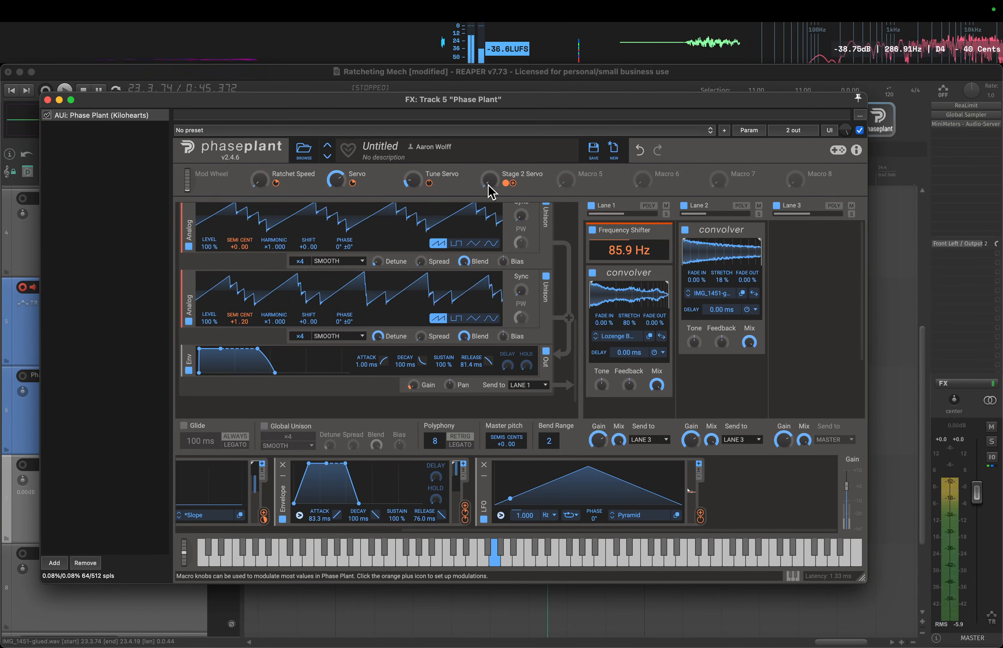
drag(489, 186, 489, 126)
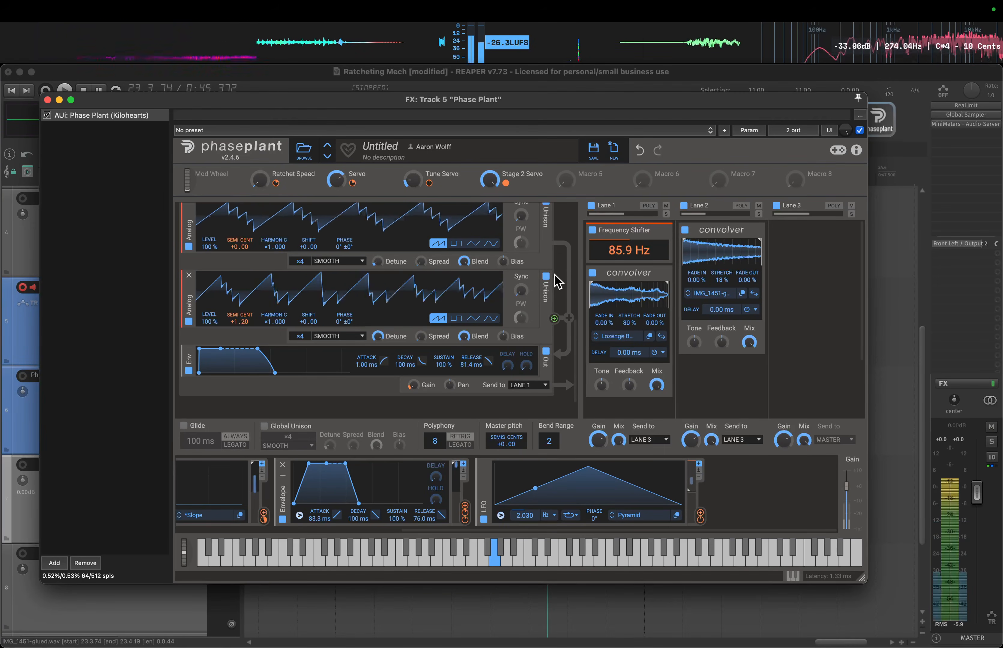
drag(489, 180, 489, 222)
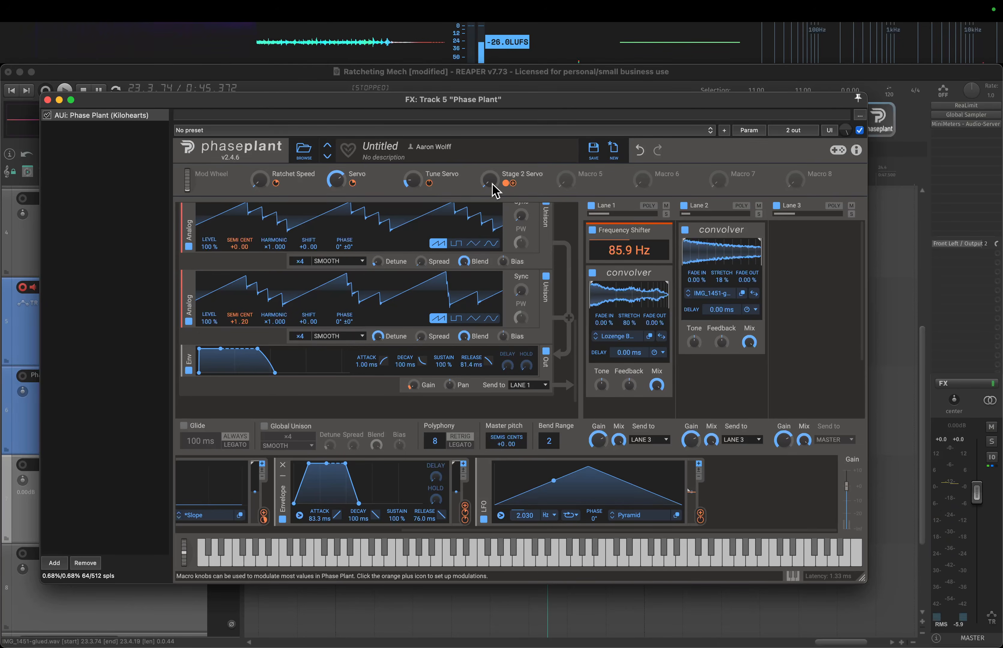
- Modulate the Shift of both Analog generators with the Stage 2 Servo macro and audition the result
drag(490, 182, 490, 140)
drag(510, 187, 309, 254)
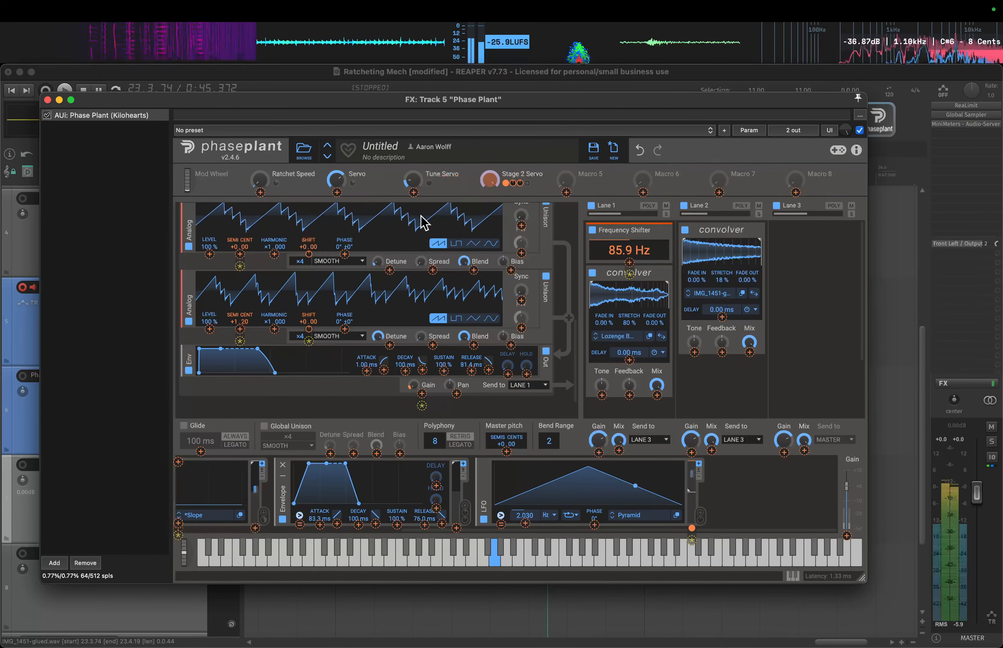
drag(492, 181, 497, 179)
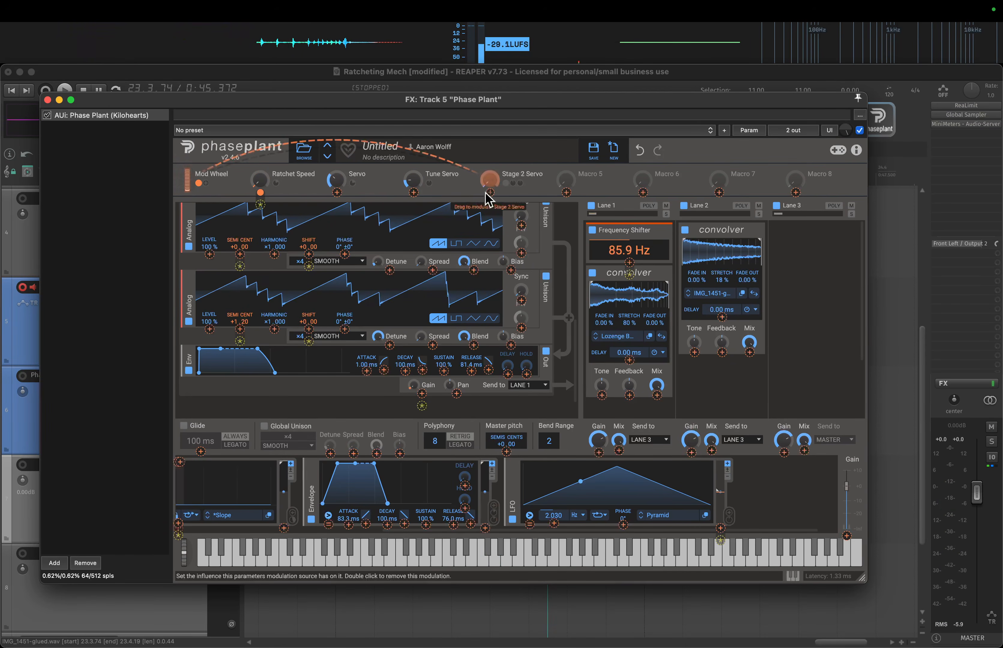
- Modulate the Stage 2 Servo and Ratchet Speed macros with the Mod Wheel, using a negative amount on Ratchet Speed
drag(491, 201, 490, 197)
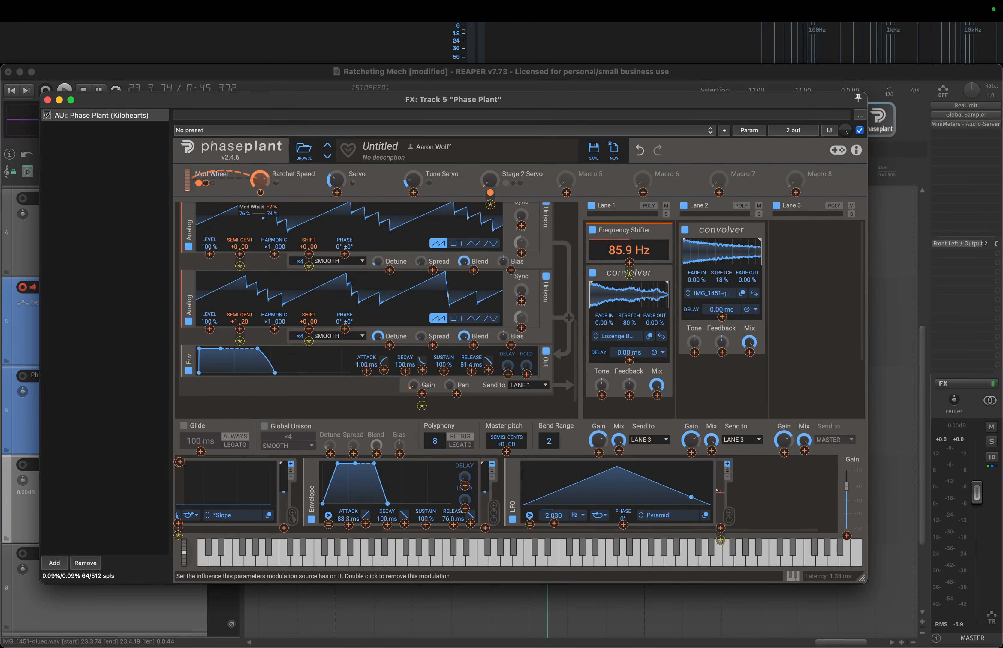
drag(260, 192, 258, 188)
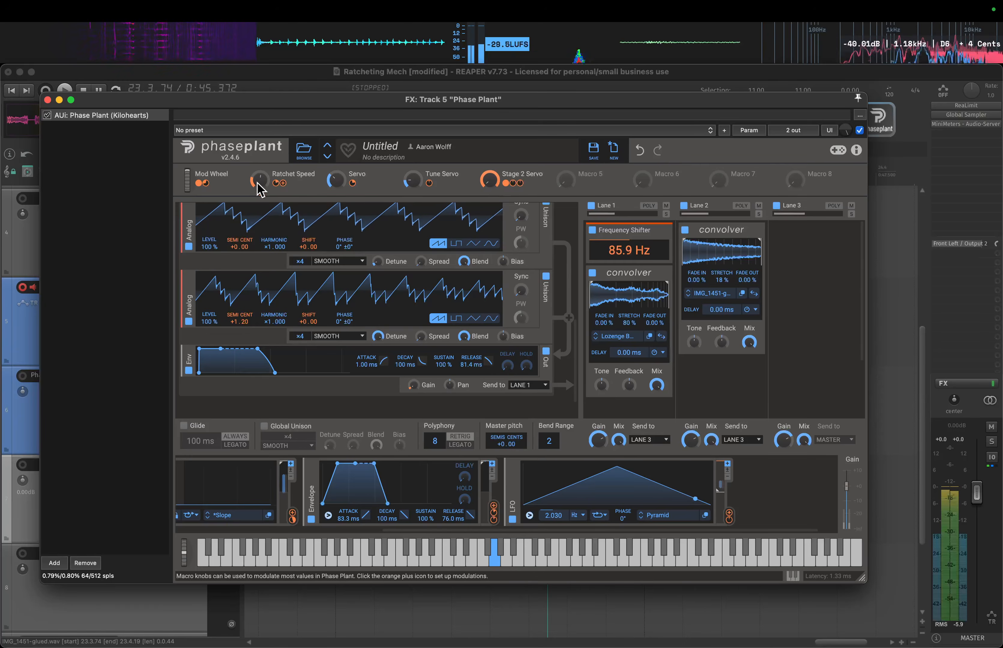
drag(256, 180, 257, 169)
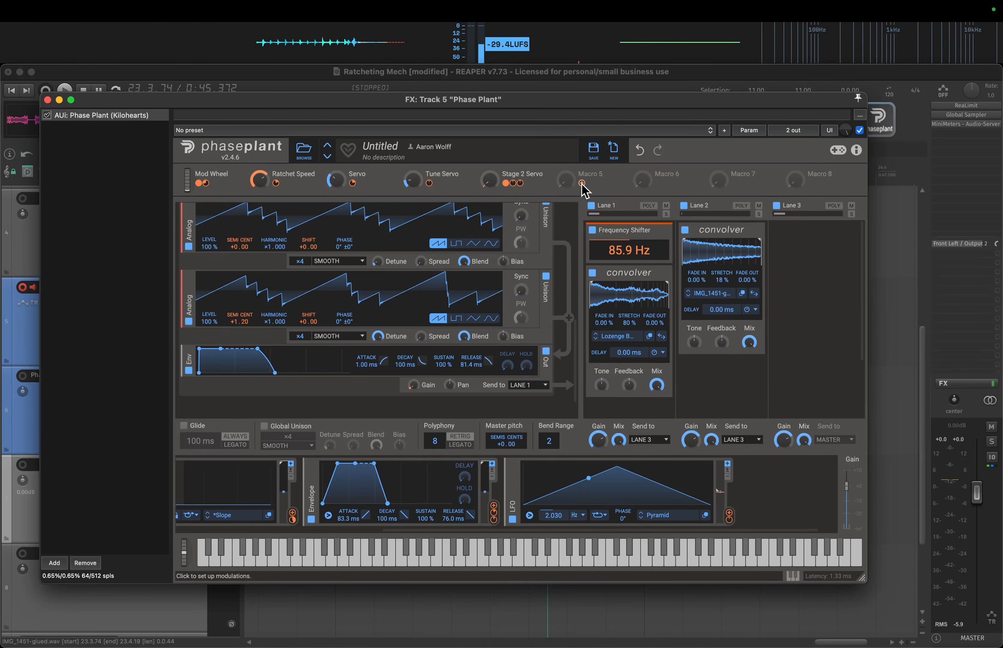
- Name the second and third generator groups Ratchet and Servo, and collapse all three generator groups
scroll(209, 213, down, 5)
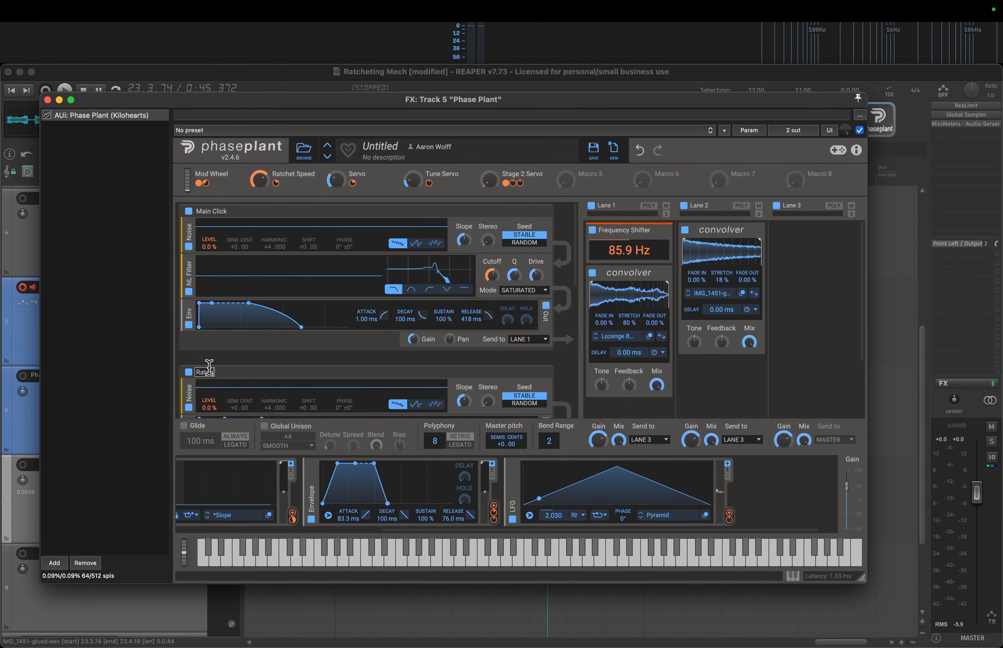
scroll(285, 347, down, 10)
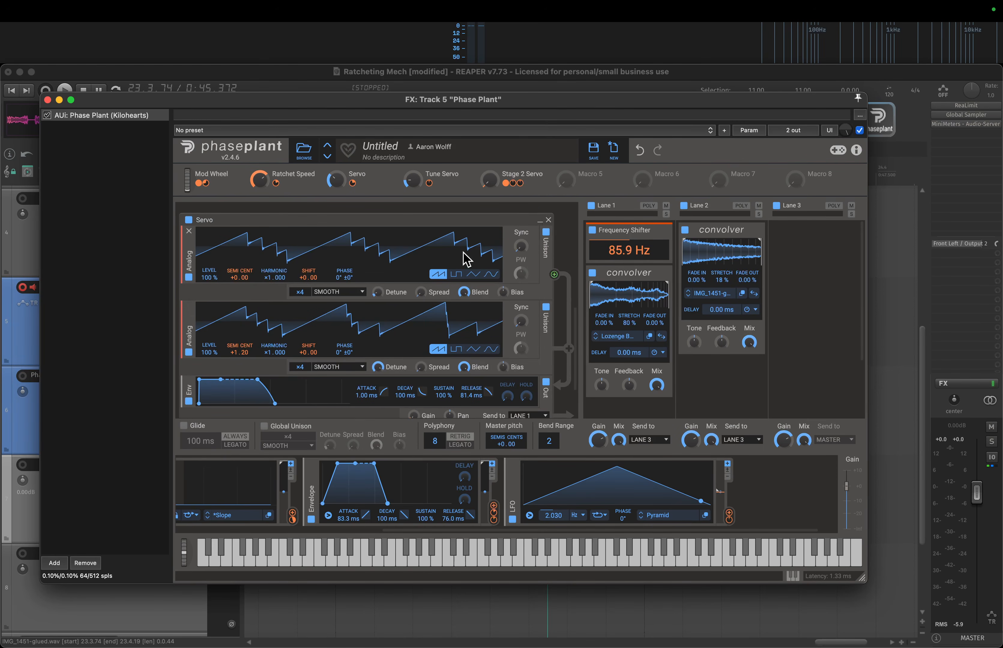
click(539, 220)
click(539, 213)
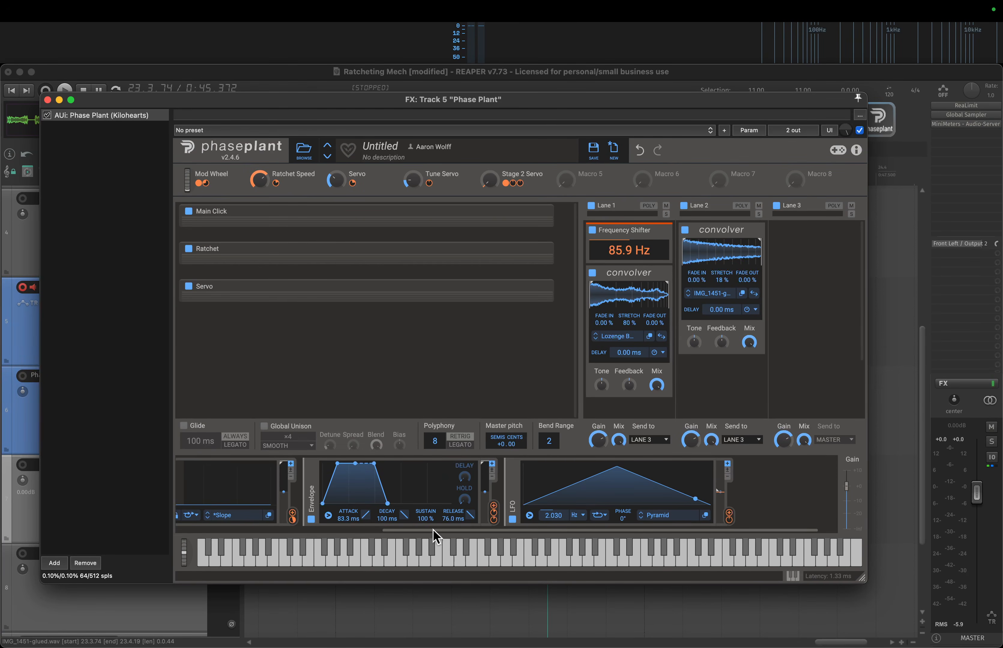
- Collapse the modulators and sort them into two groups, Mech for the Curves and Servos for the Envelope and LFO
drag(436, 534, 183, 536)
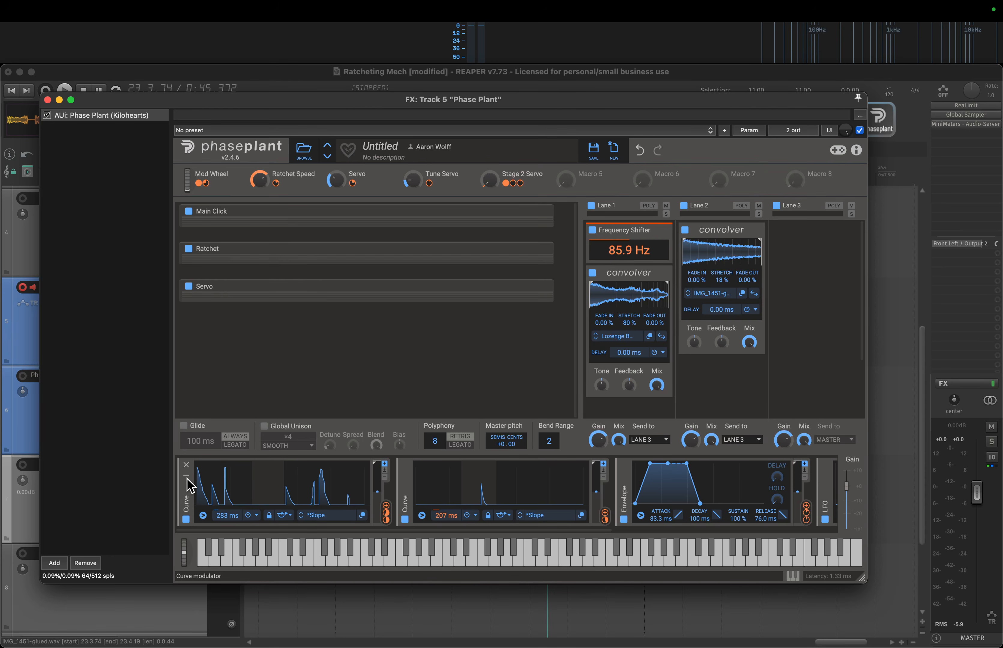
click(187, 479)
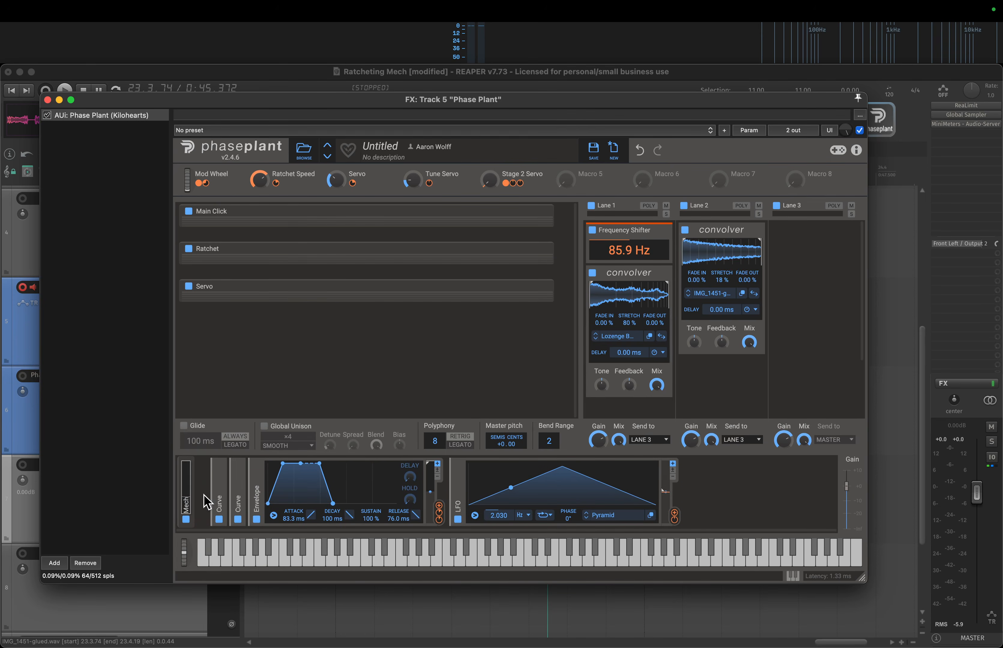
click(202, 499)
click(363, 564)
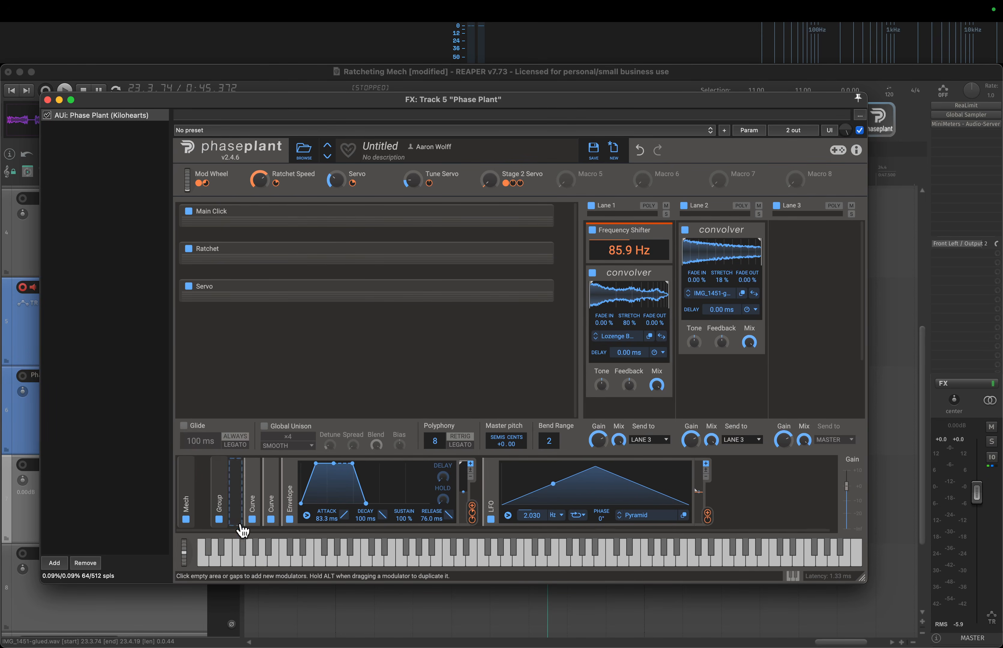
text(Servos)
key(Return)
drag(253, 509, 200, 512)
mouse_move(271, 505)
mouse_down()
mouse_move(220, 512)
mouse_move(287, 493)
mouse_up()
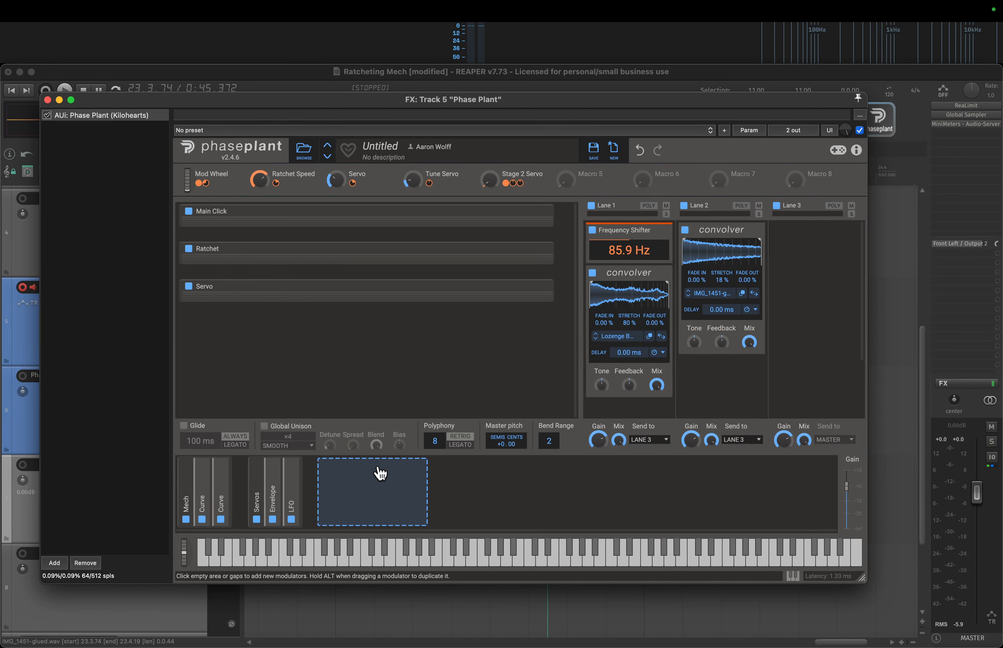
- Add a Limiter to Lane 3
click(780, 251)
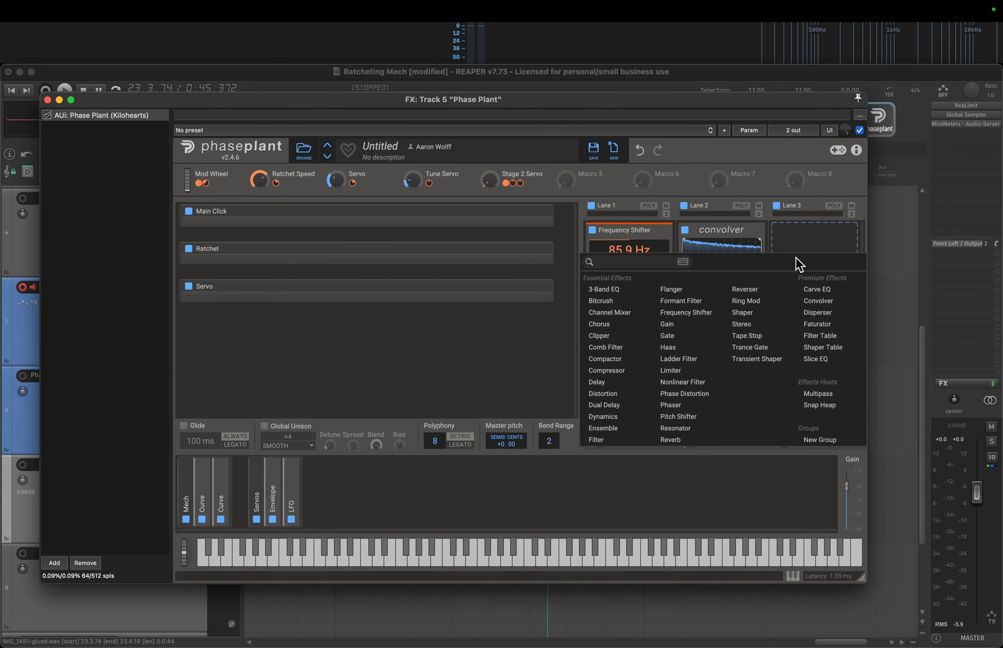
click(697, 375)
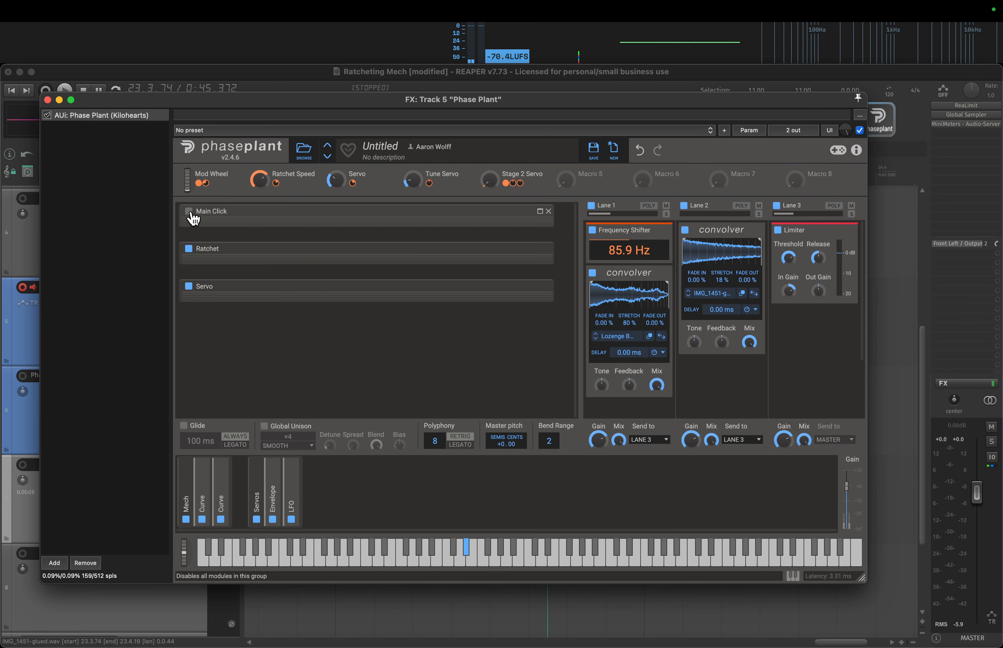
- Isolate the Servo group by disabling Main Click and Ratchet, and adjust Stage 2 Servo's modulation of the Analog frequency shift
click(188, 248)
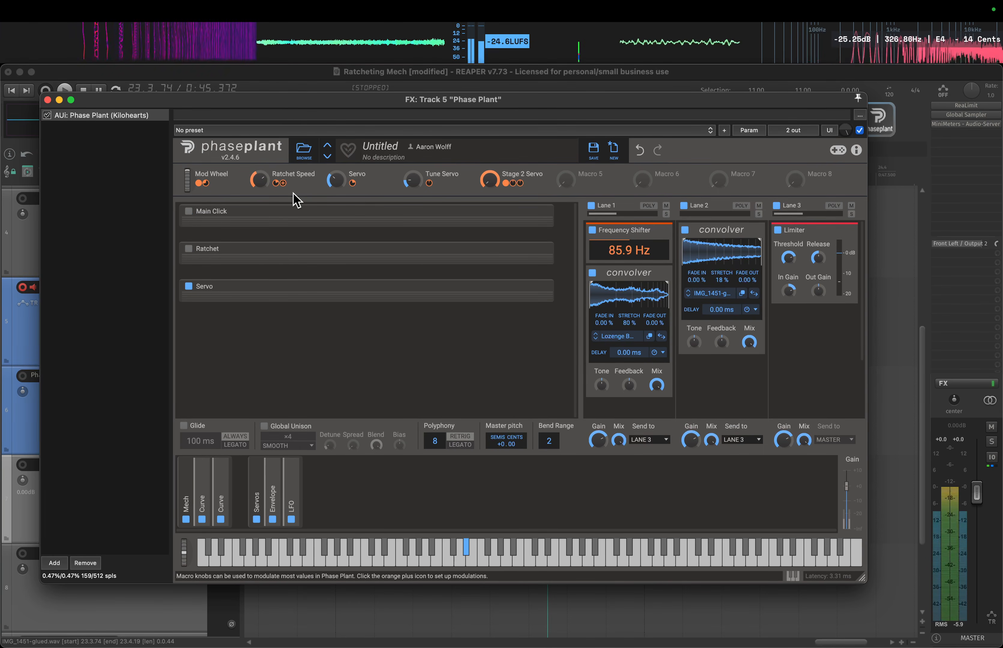
mouse_move(514, 186)
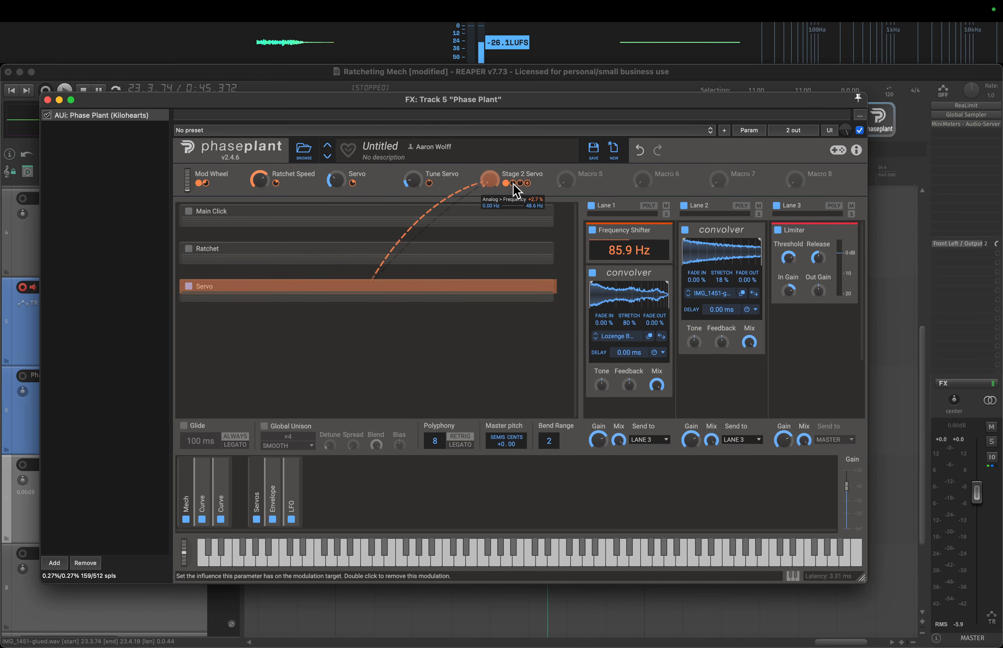
drag(514, 184, 514, 176)
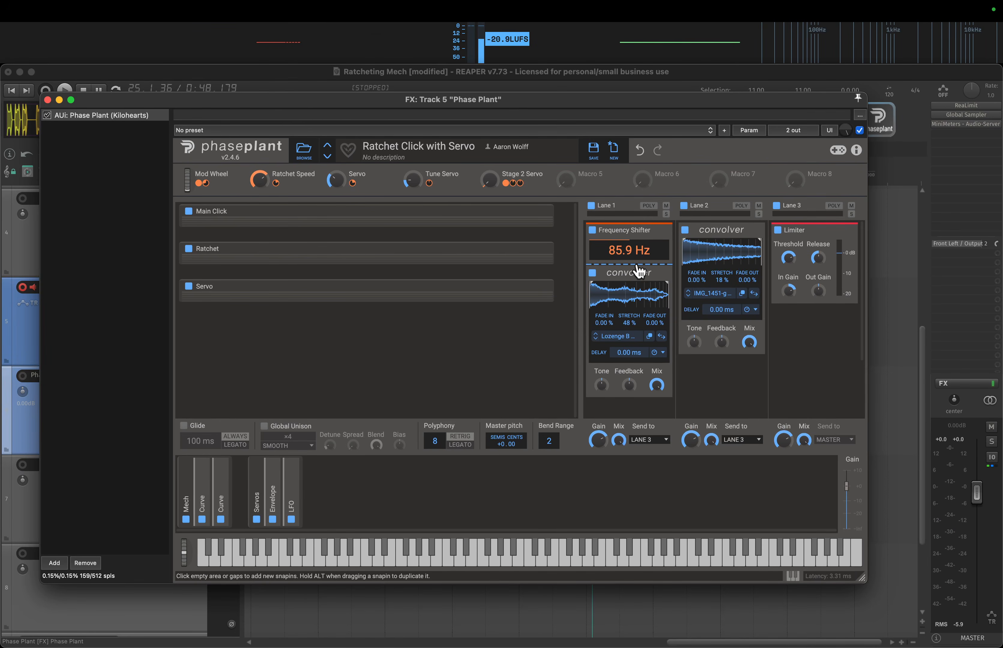
- Add a Disperser before the Convolver in Lane 1, set its frequency to 87.6 Hz and collapse it
click(640, 271)
click(826, 327)
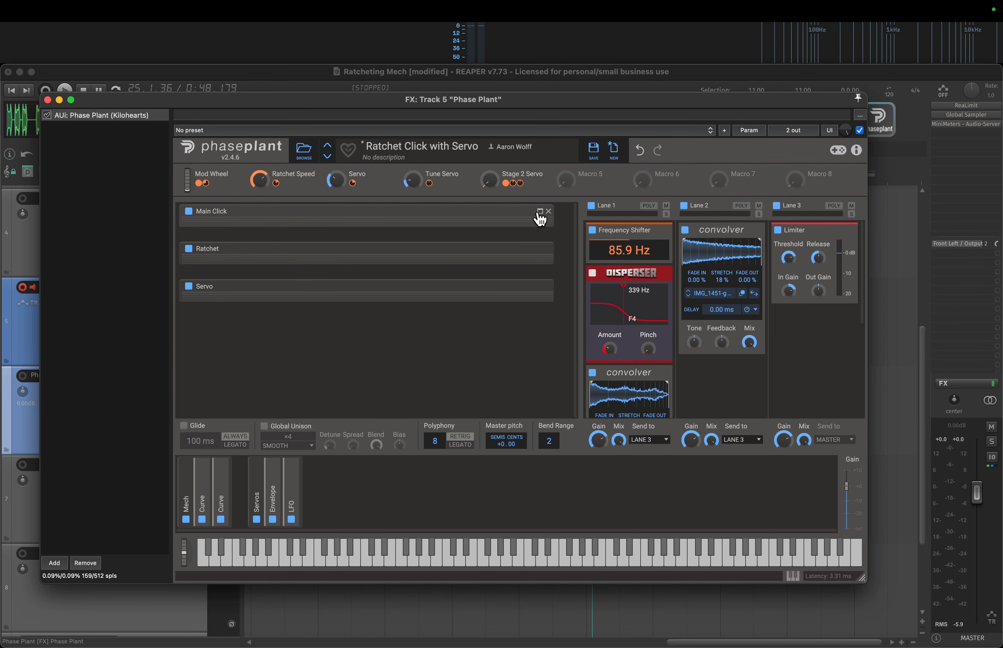
click(539, 212)
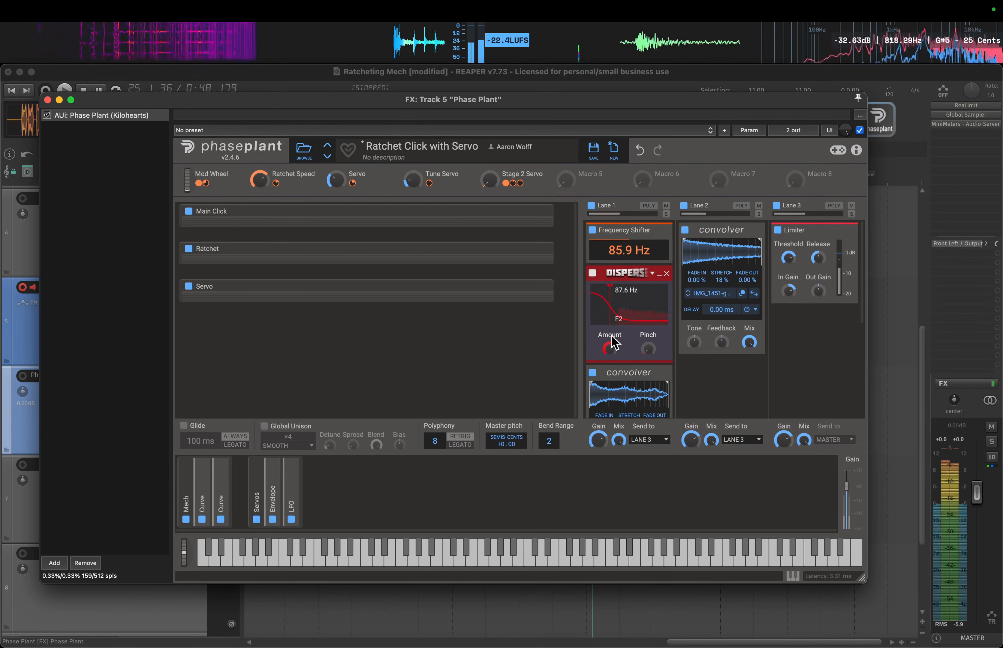
click(660, 276)
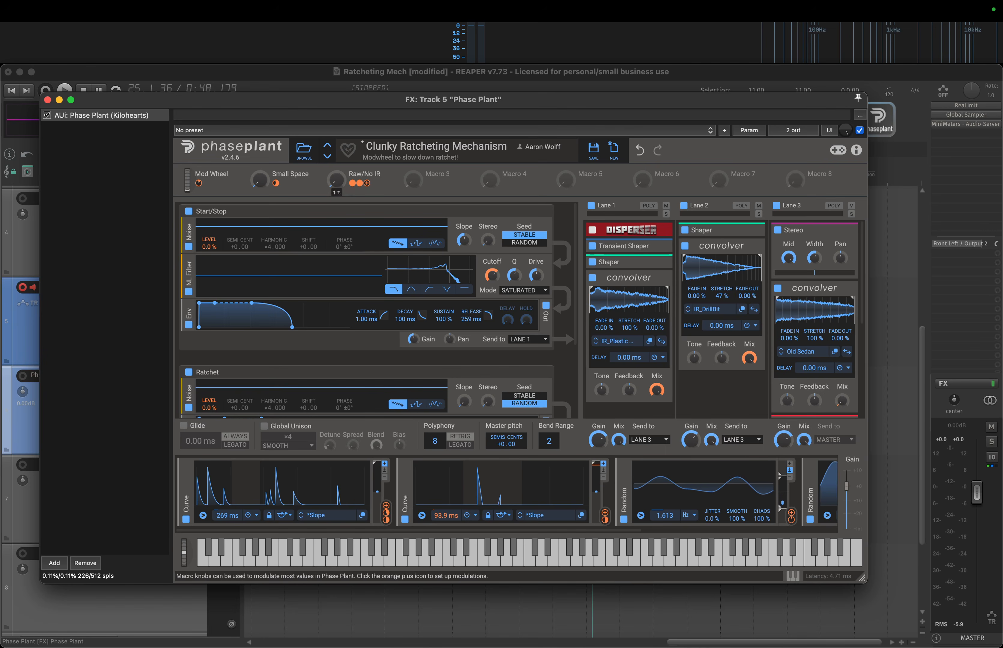
- In the Clunky Ratcheting Mechanism preset, reset the Raw/No IR macro and disable the Convolvers in Lanes 1, 2 and 3
double_click(337, 184)
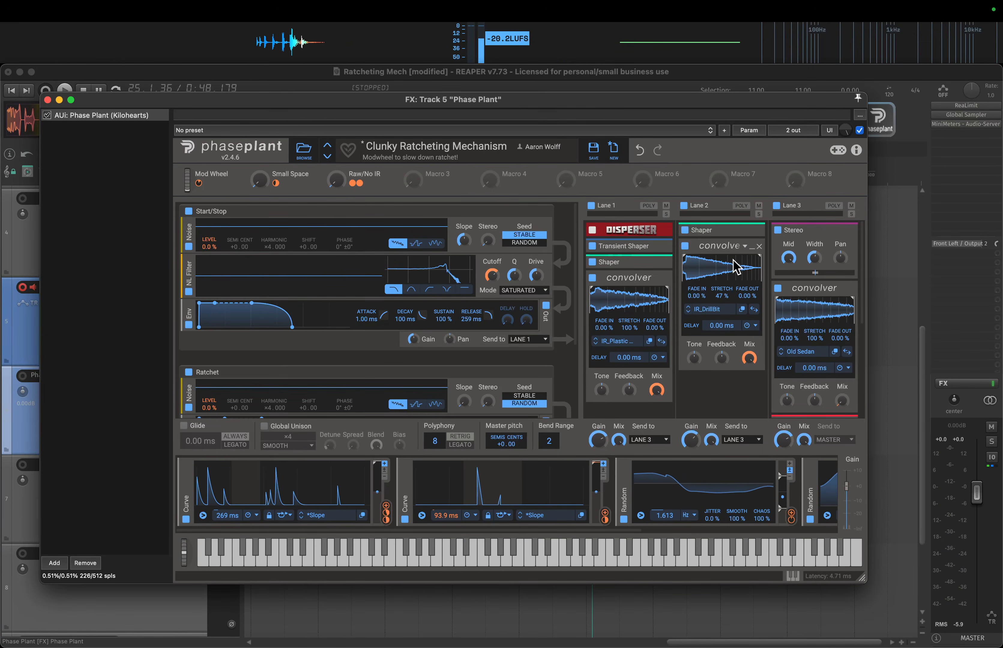
click(592, 278)
click(685, 247)
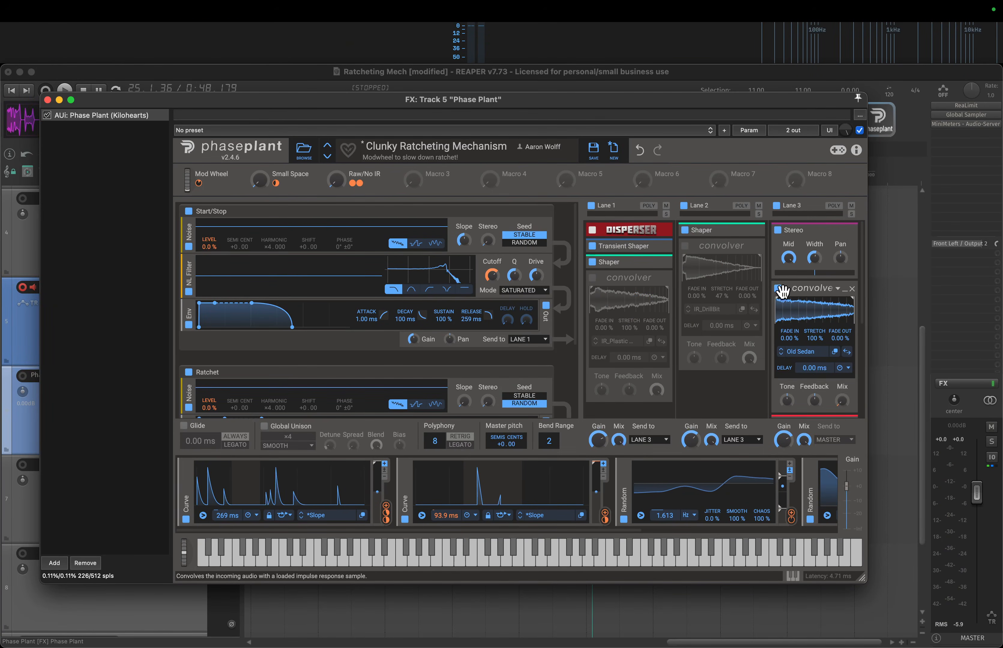
click(779, 290)
- Add a Snap Heap at the end of Lane 2 and open its editor
scroll(632, 350, down, 3)
click(625, 353)
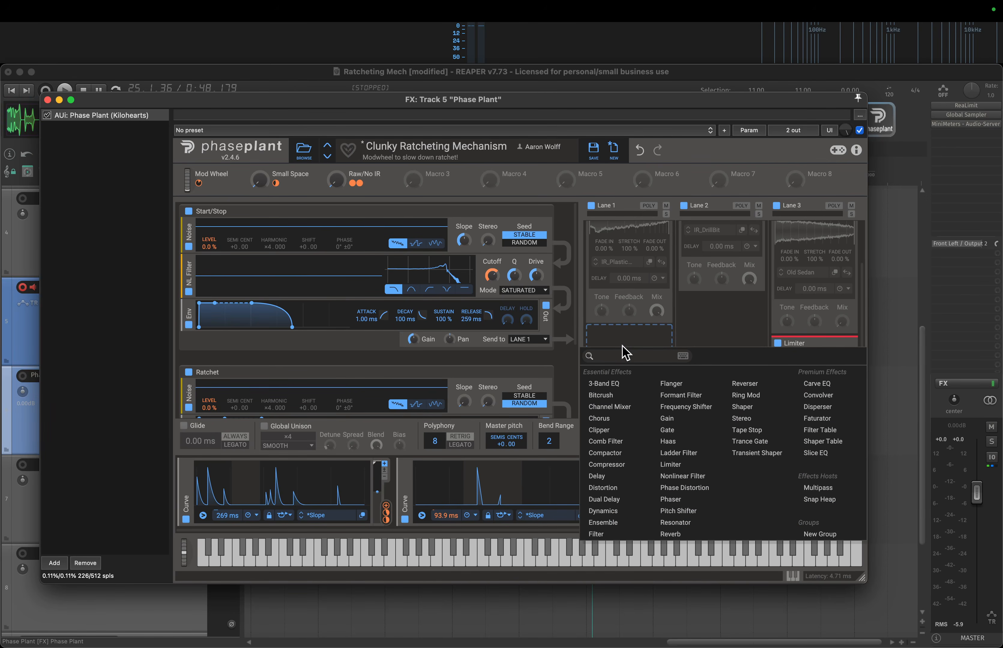
click(818, 499)
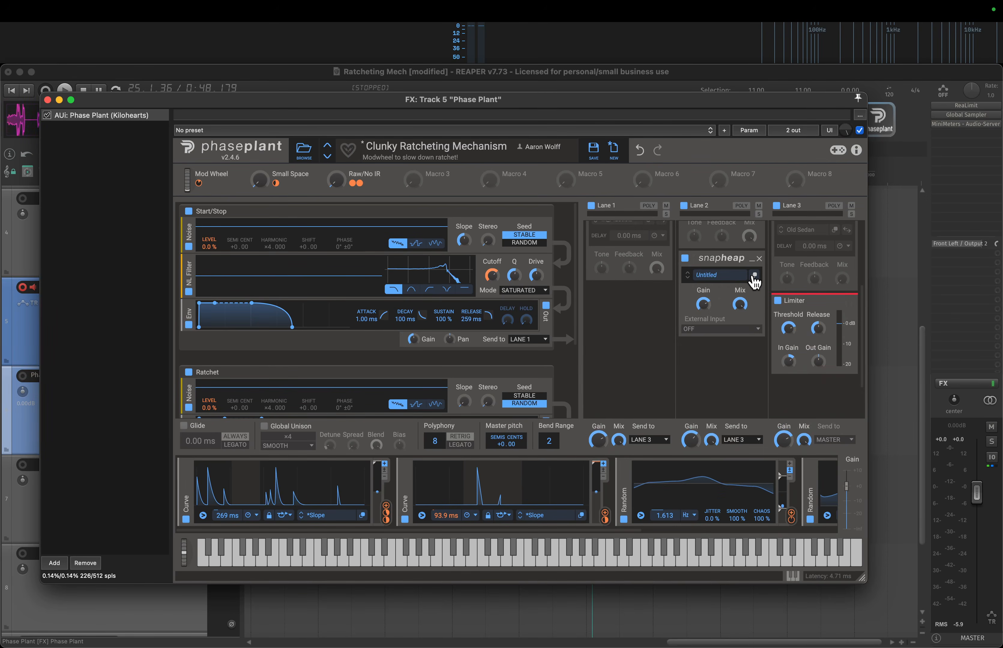
click(755, 278)
drag(649, 283, 528, 190)
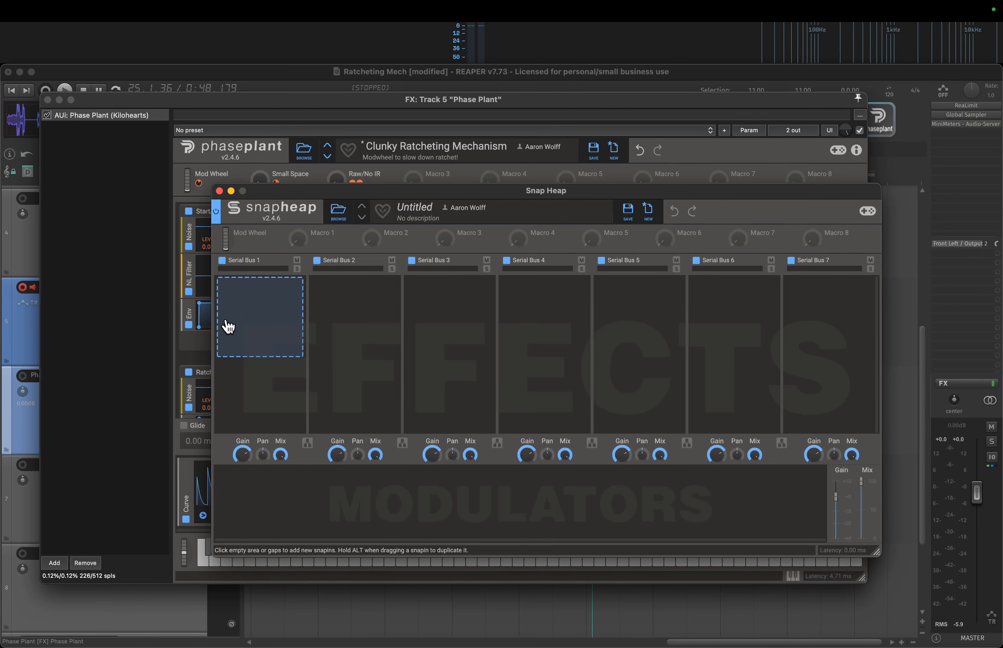
- Add a Resonator followed by a narrow band-pass Filter with a ×5 slope to the Snap Heap's Serial Bus 1
click(228, 326)
click(333, 499)
click(270, 374)
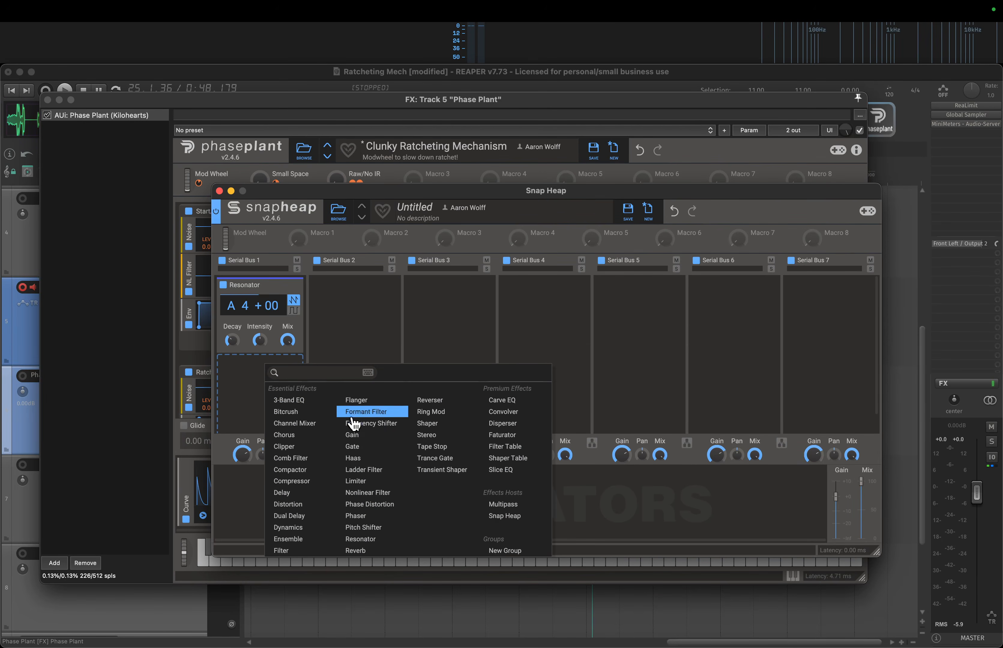
click(300, 551)
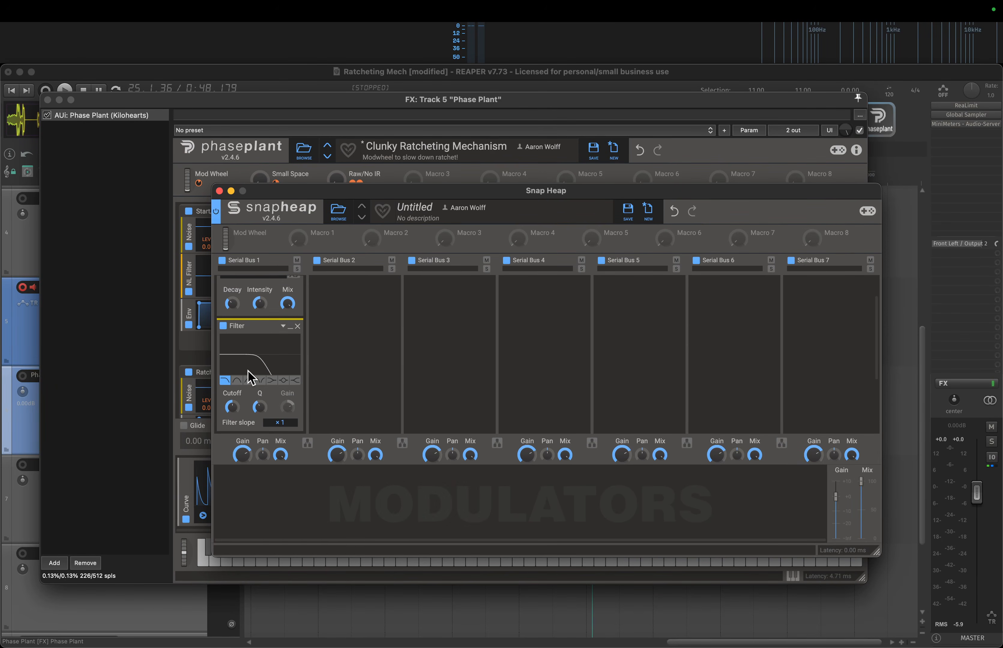
click(237, 381)
scroll(244, 358, up, 1)
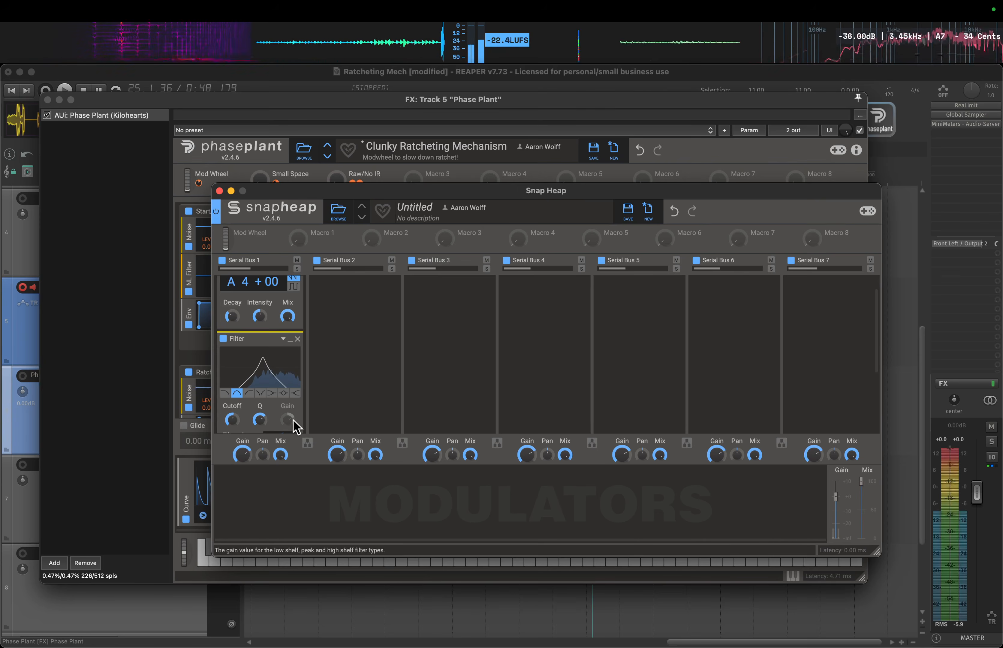
scroll(282, 433, down, 1)
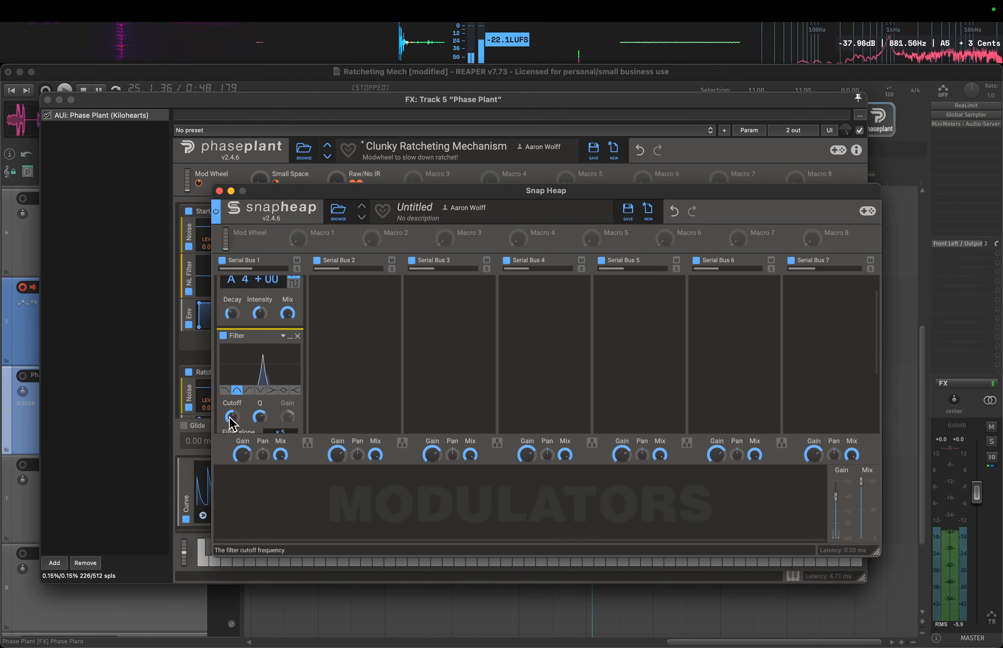
- Split the first bus into parallel buses and add a Resonator followed by a ×4-slope band-pass Filter to Parallel Bus 1b
click(308, 443)
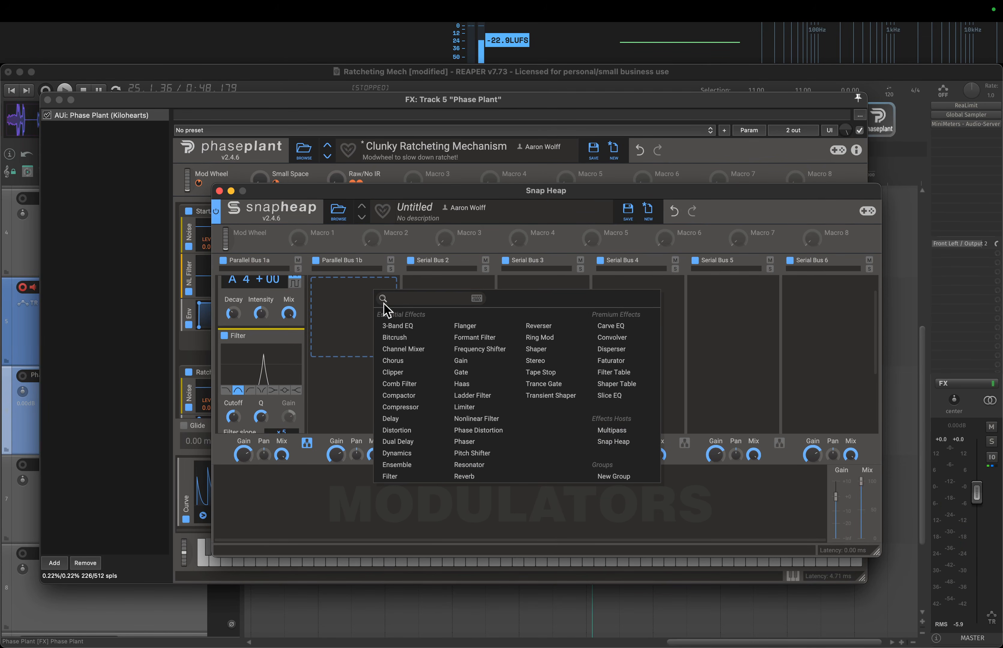
click(403, 478)
click(345, 277)
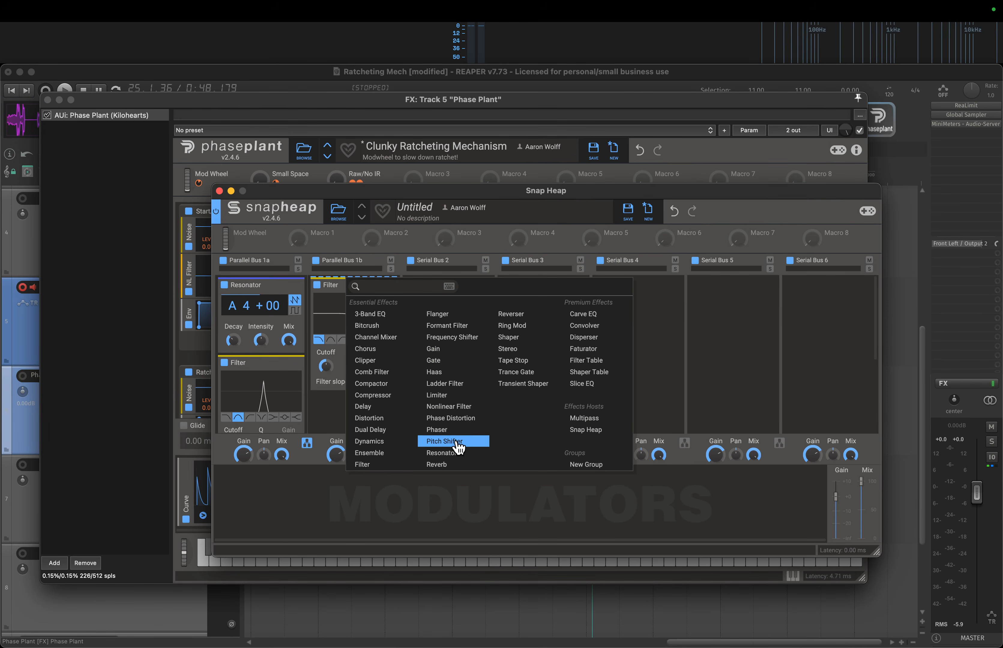
click(440, 453)
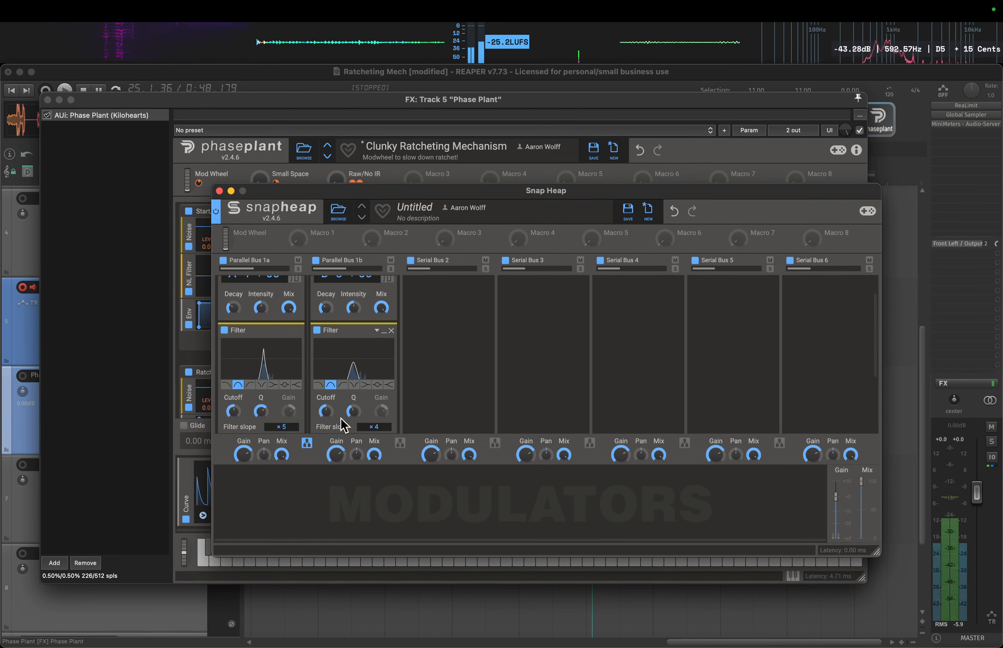
- Set the band-pass Filter cutoff in Parallel Bus 1b to about 651 Hz and extend the parallel group to the next bus
mouse_move(326, 411)
mouse_down()
mouse_move(325, 392)
mouse_move(326, 425)
mouse_up()
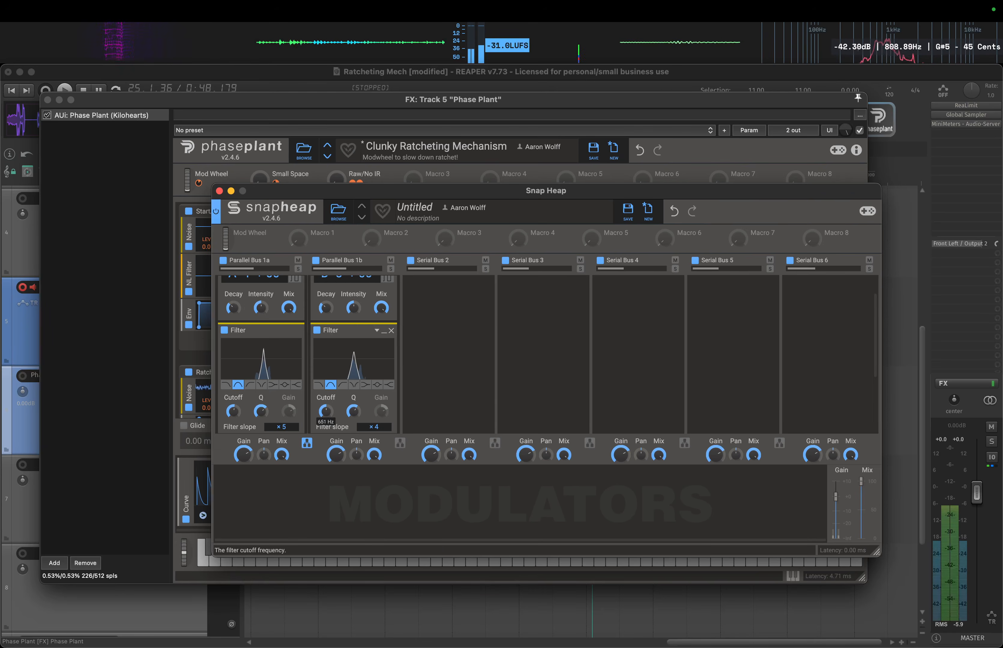
scroll(468, 326, up, 2)
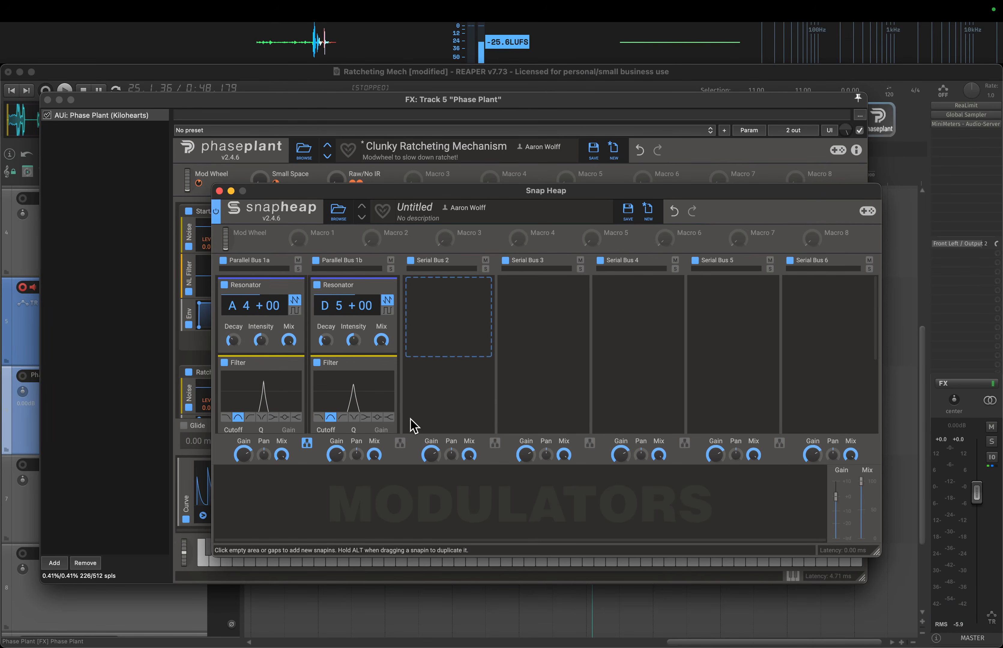
click(401, 443)
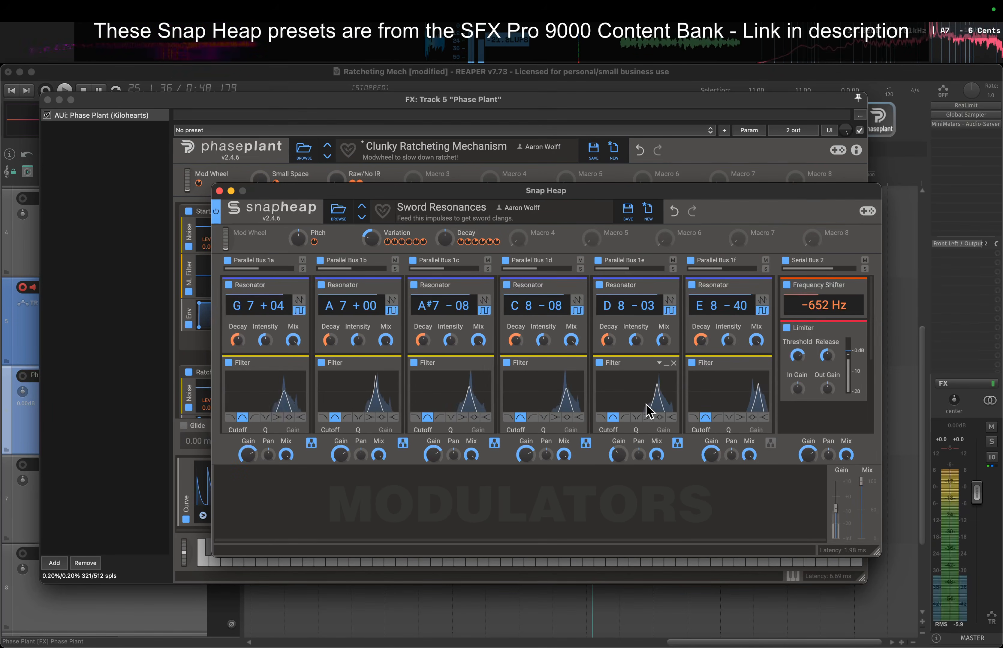
- Close the Snap Heap editor and remove the Snap Heaps from Lanes 1 and 2
key(Escape)
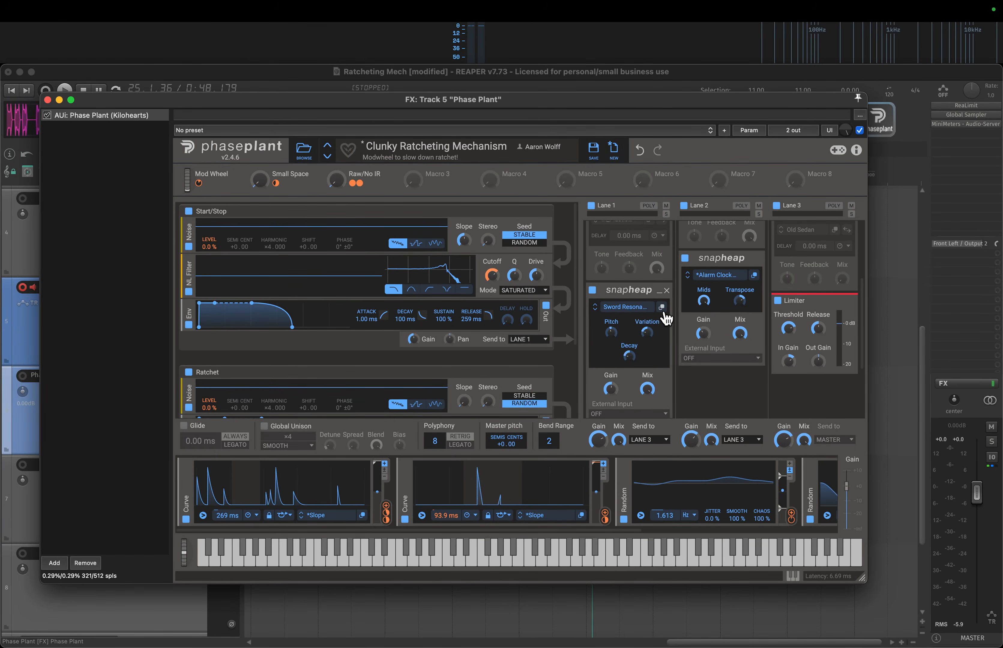
click(667, 291)
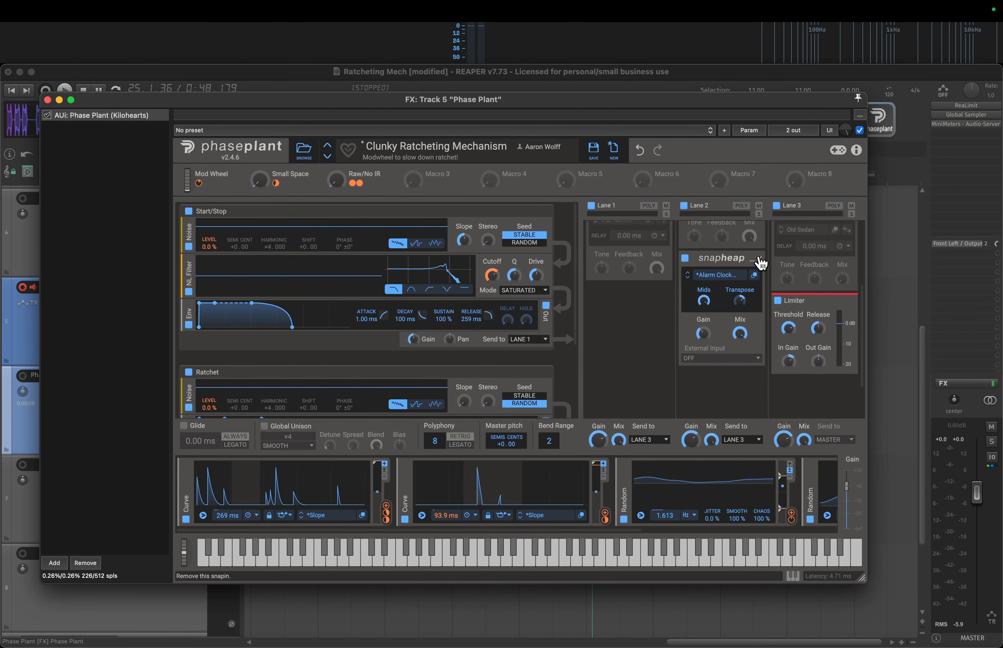
click(761, 263)
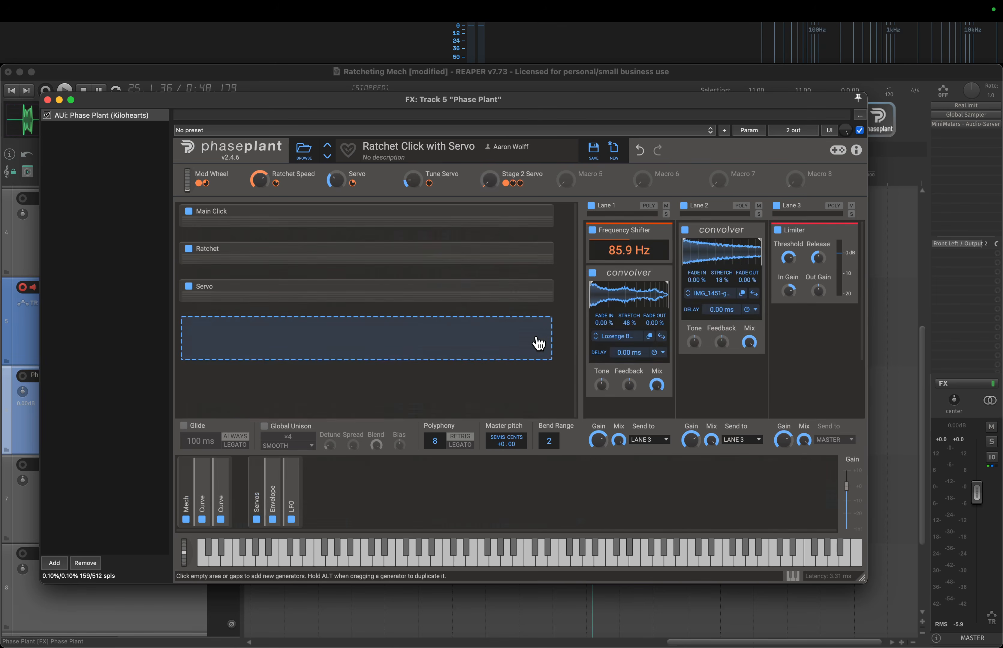